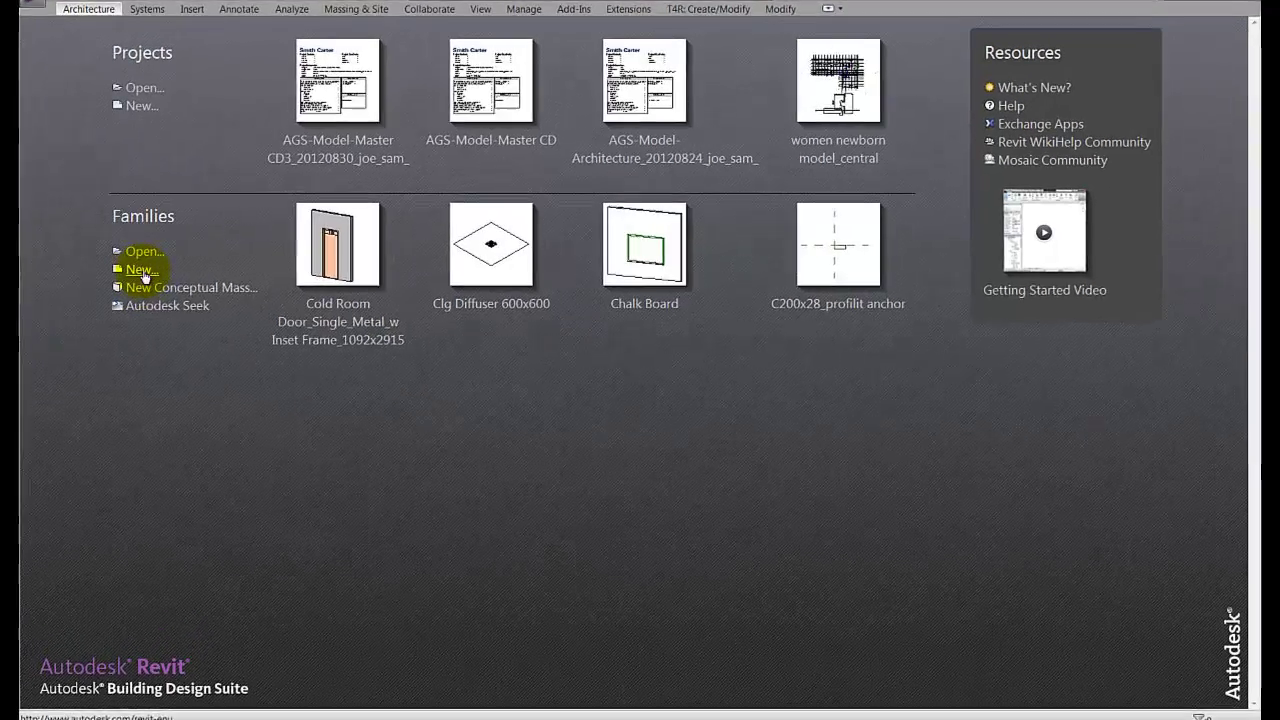
Create a new family from the Column.rft template
click(124, 270)
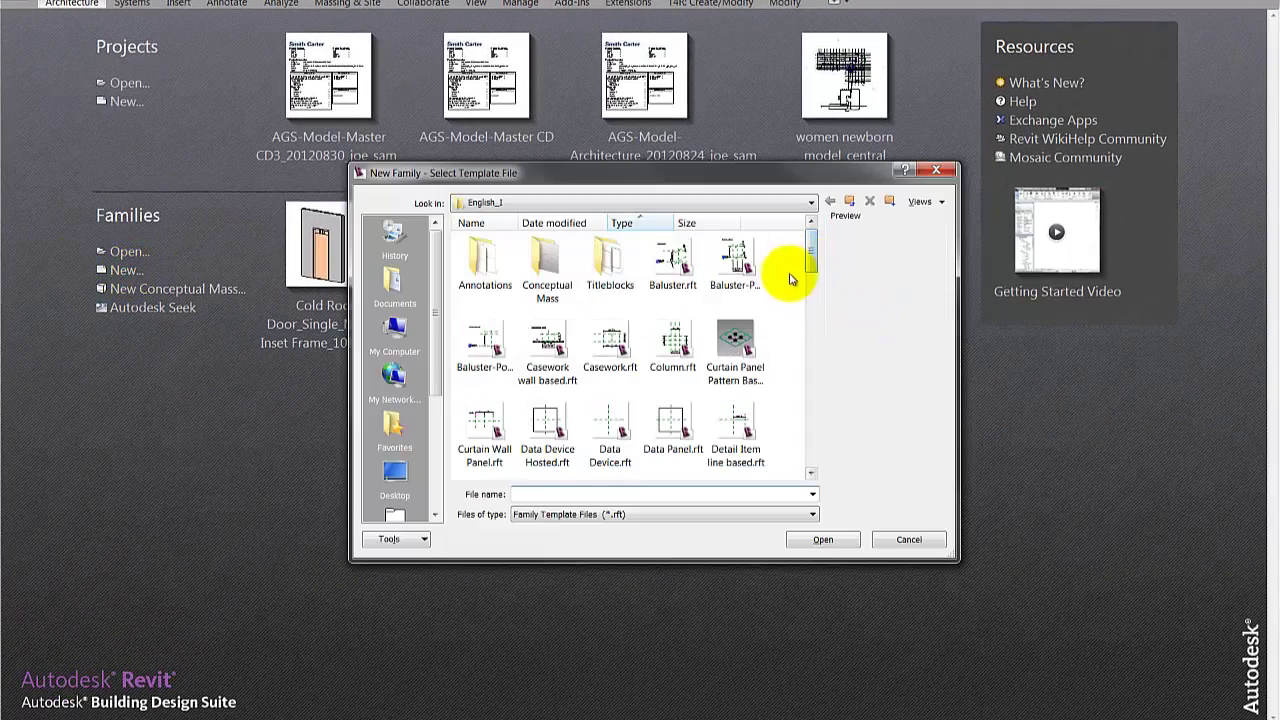
drag(811, 258, 811, 290)
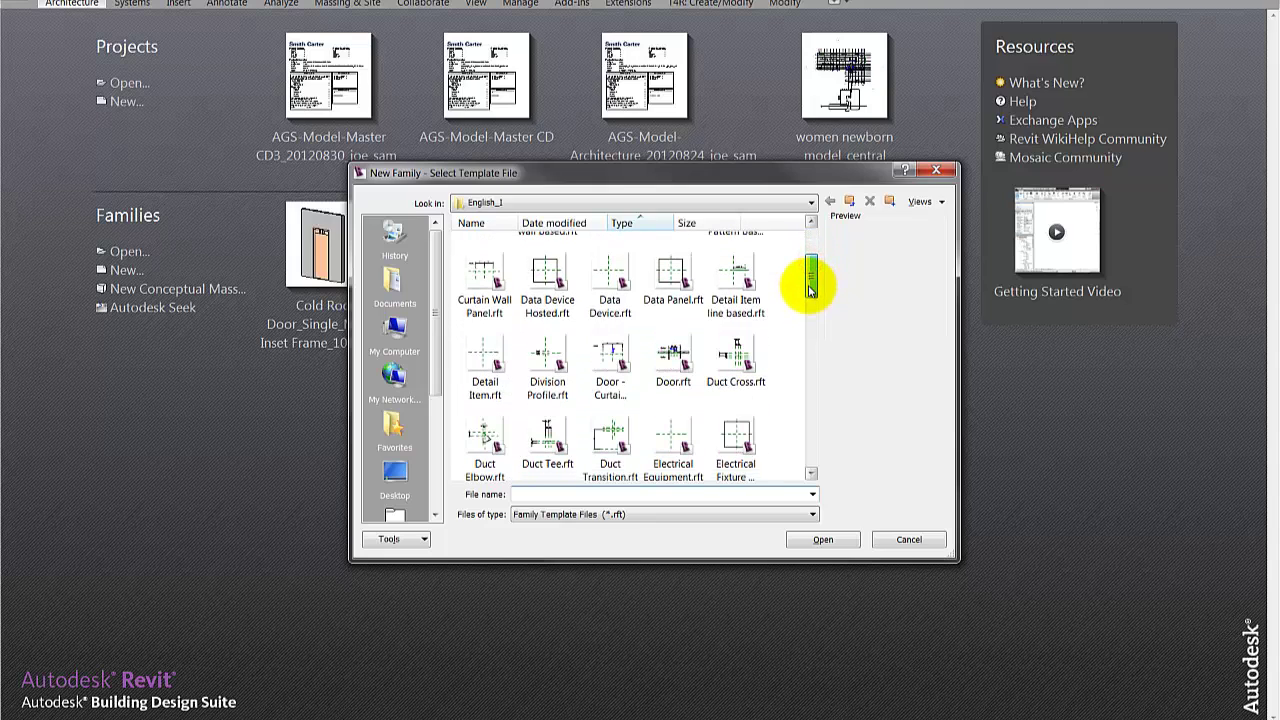
click(673, 272)
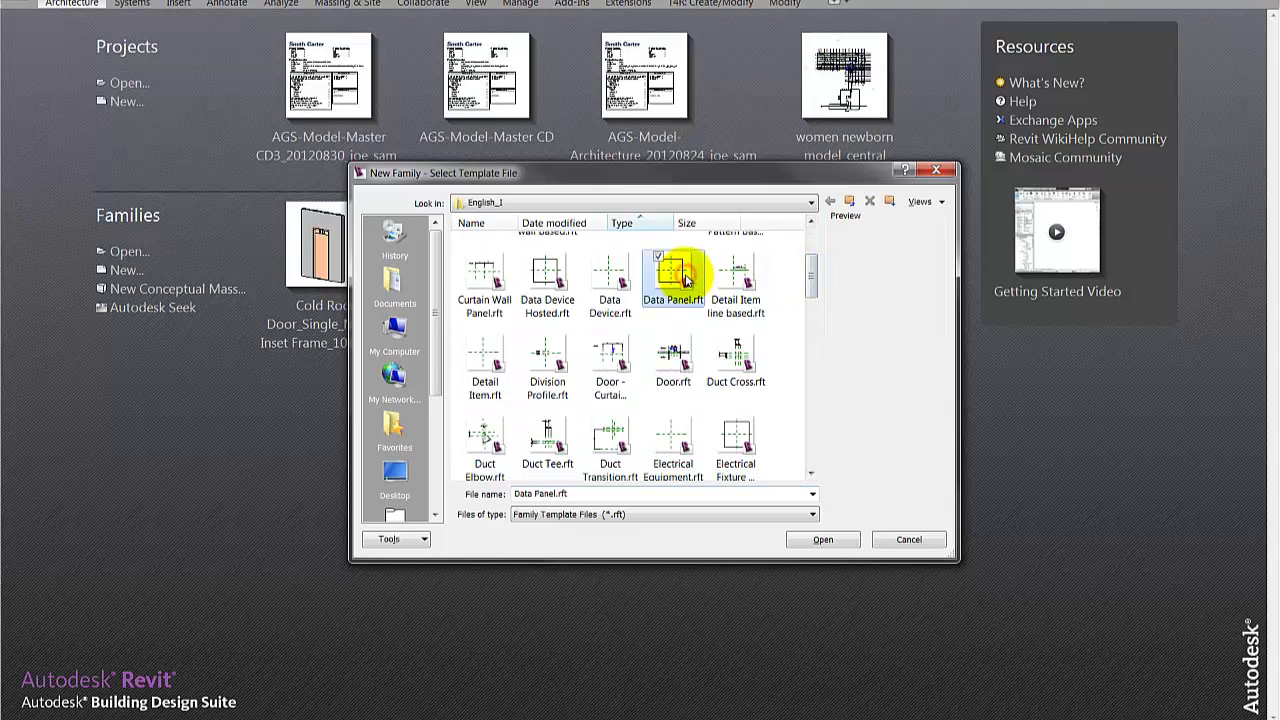
scroll(740, 290, up, 3)
click(686, 360)
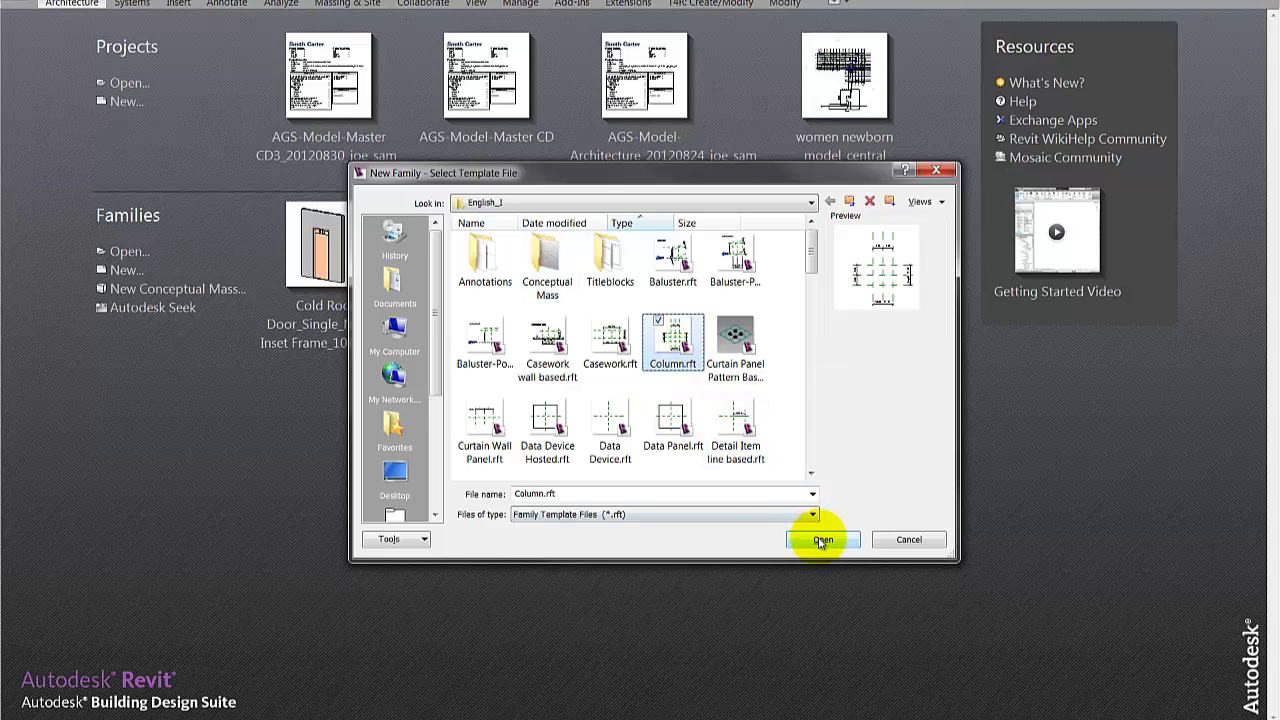
click(822, 539)
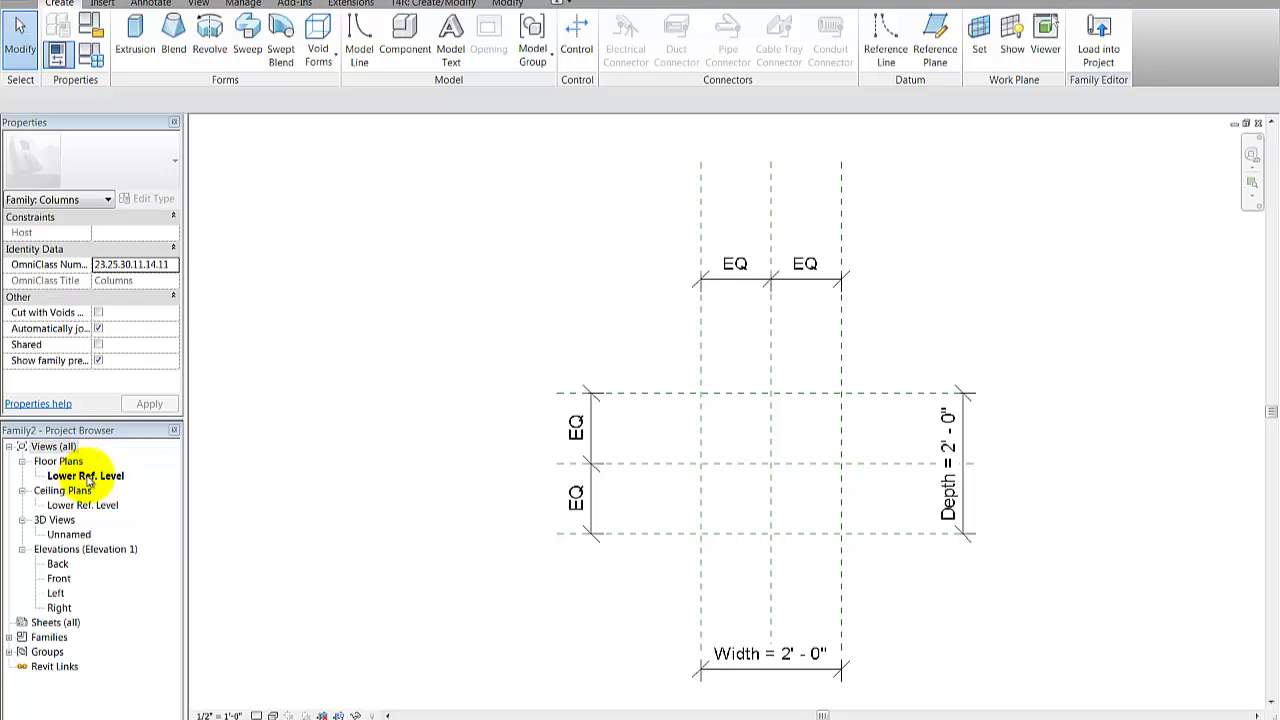
Examine the column template's Back and Front elevations and its Lower Ref. Level floor plan
click(57, 564)
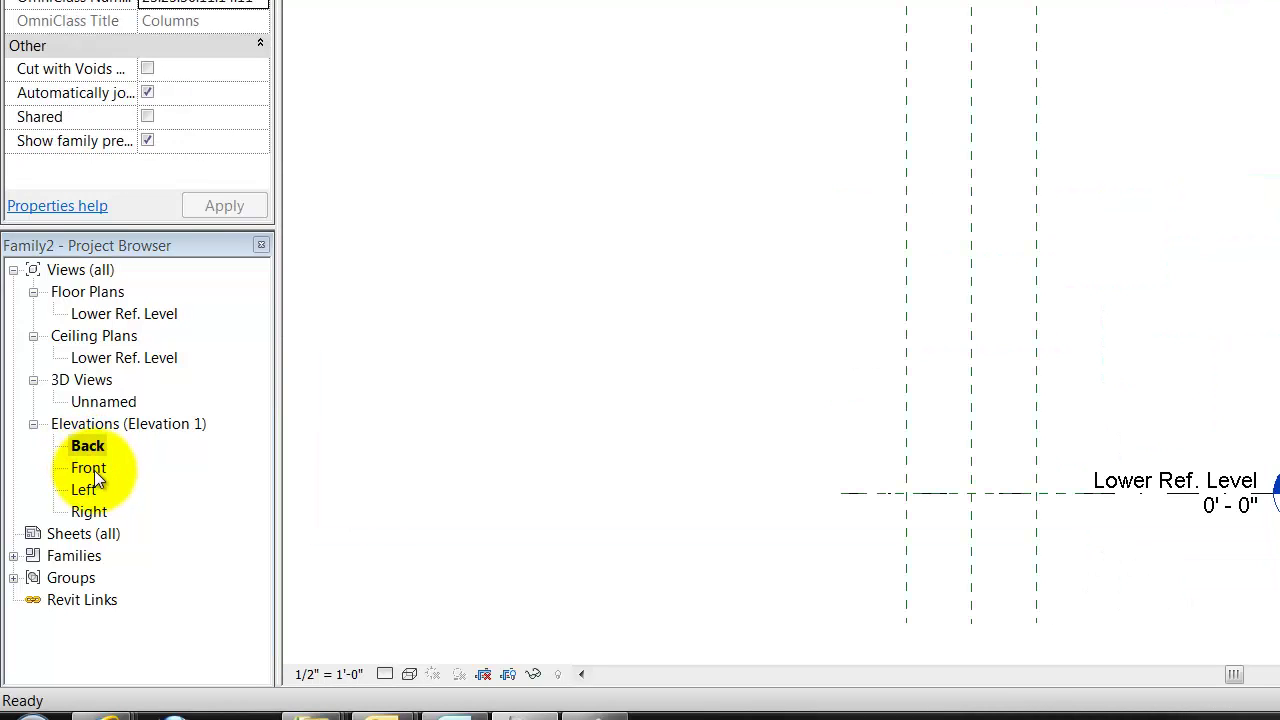
double_click(93, 470)
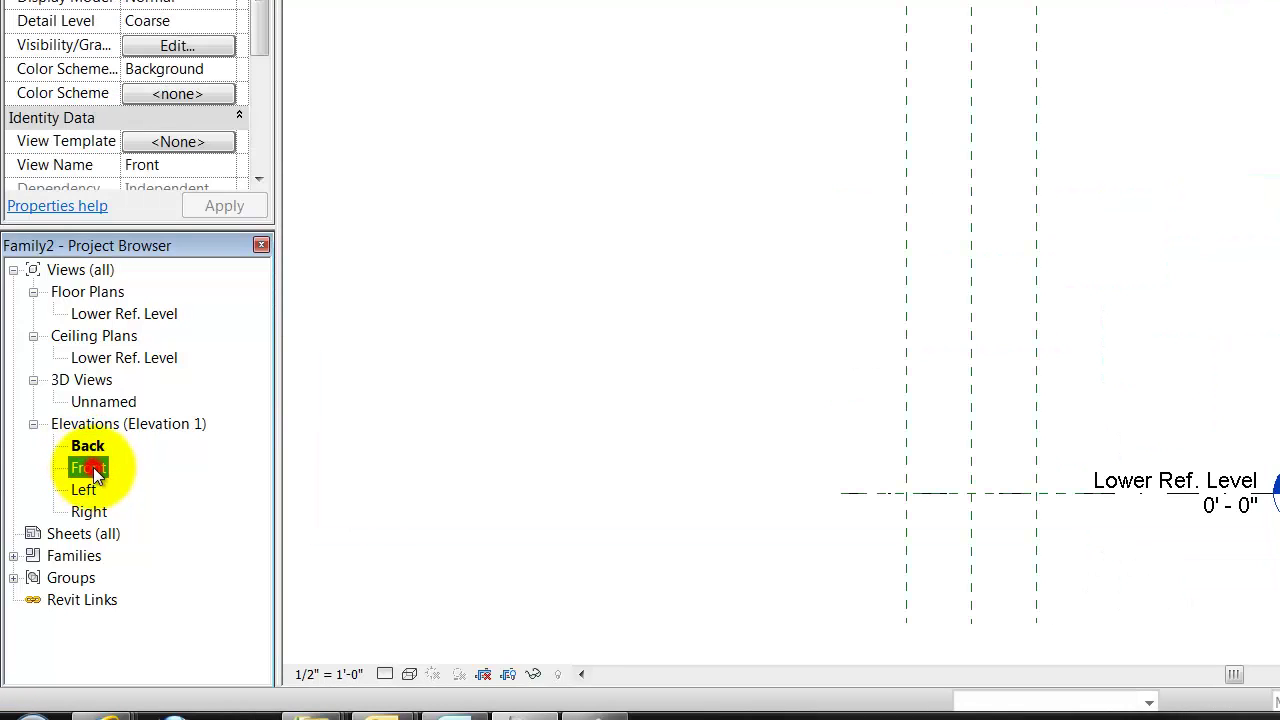
double_click(91, 445)
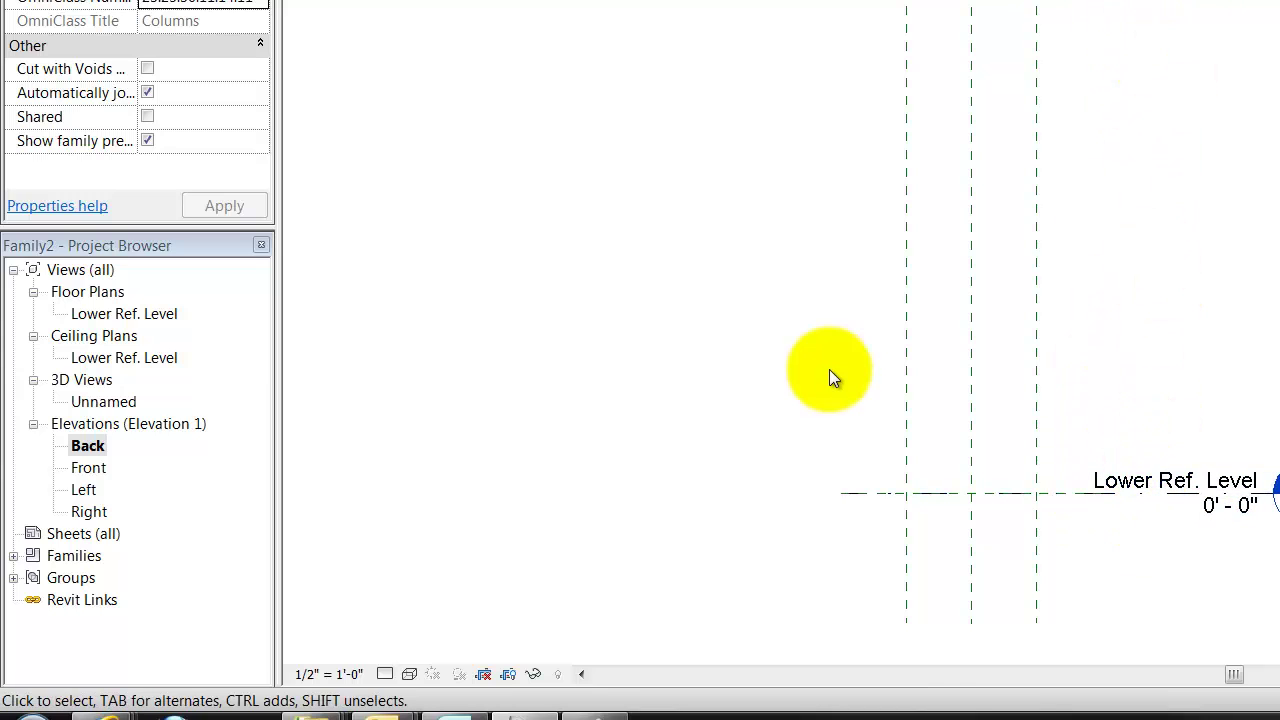
double_click(161, 313)
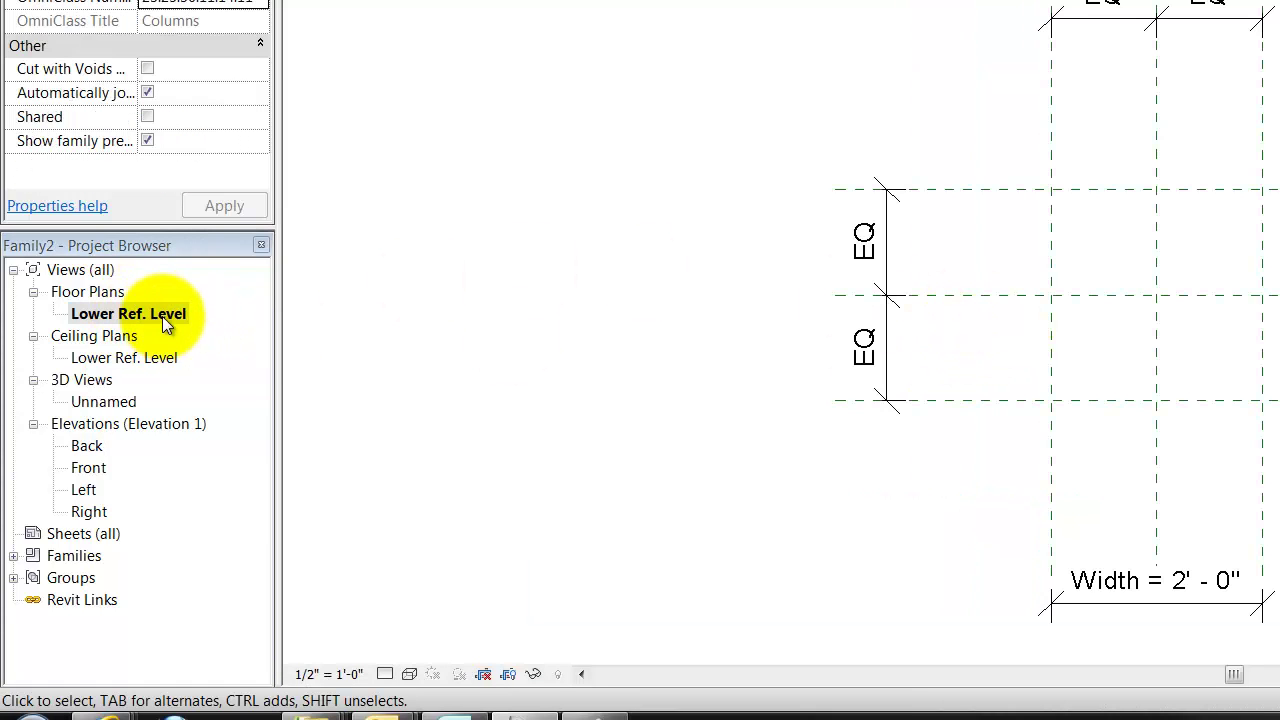
middle_drag(1180, 276, 1128, 284)
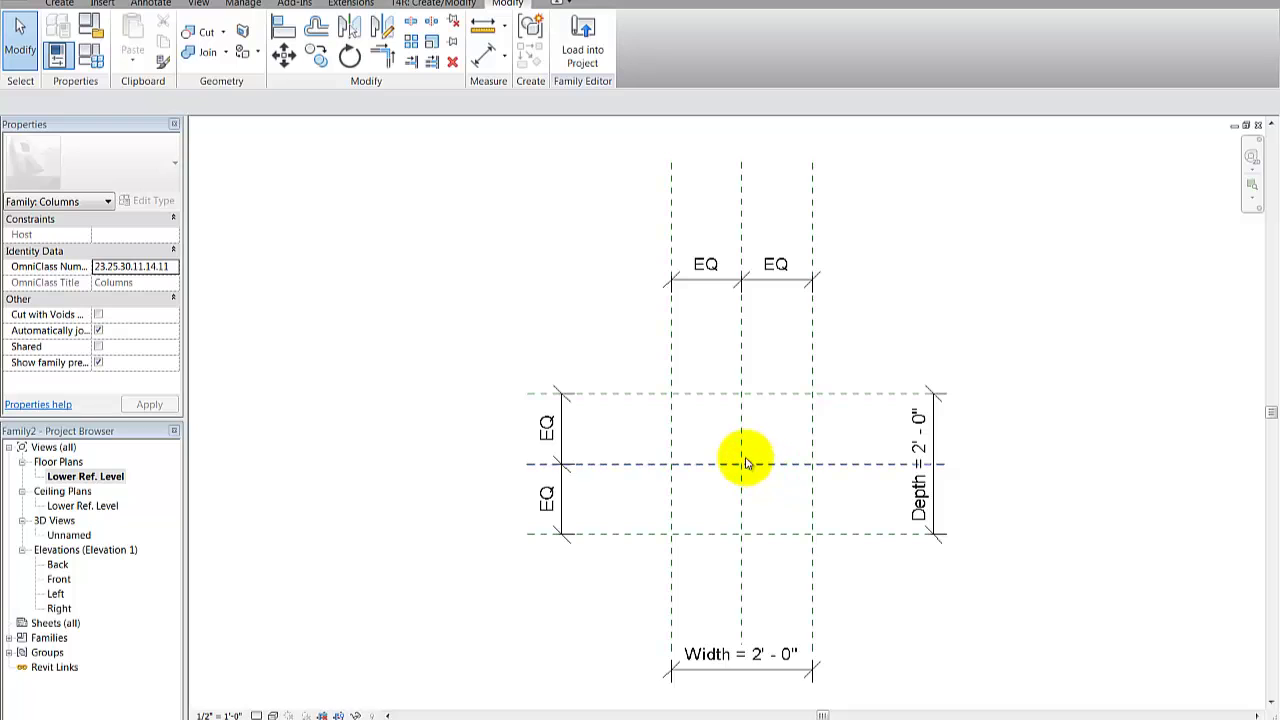
middle_drag(767, 466, 695, 425)
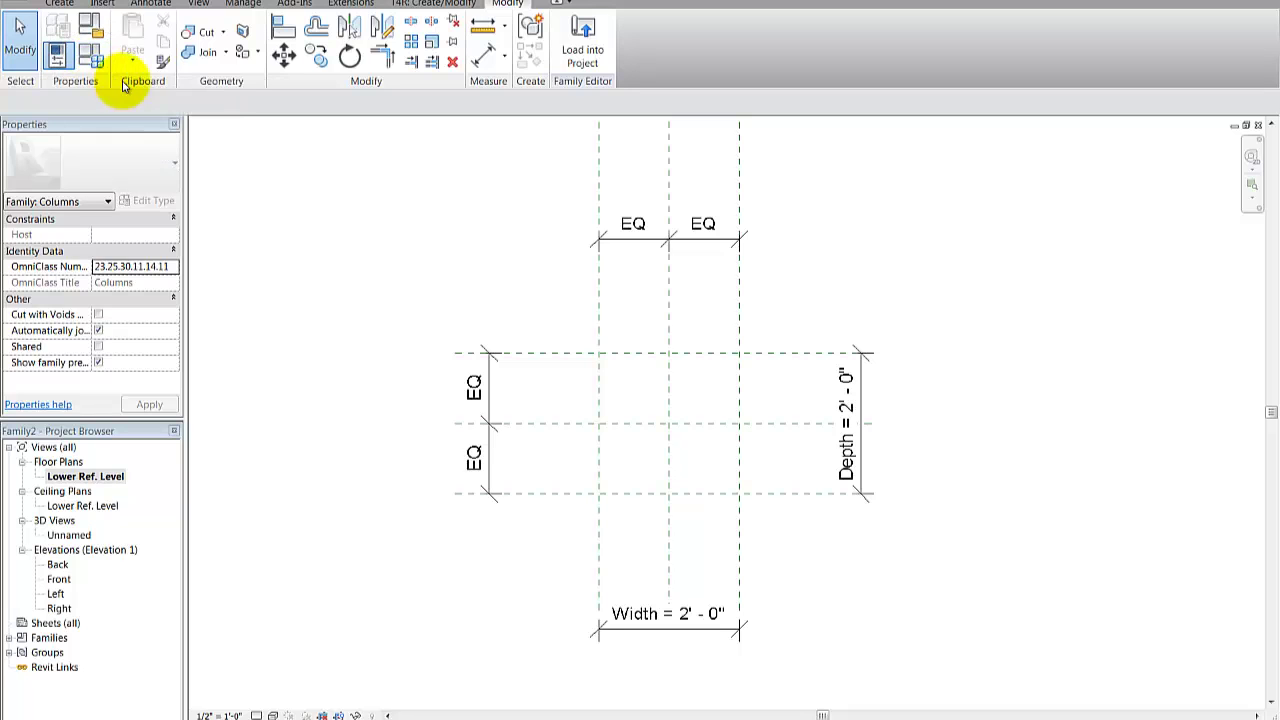
Review the Width and Depth parameters in the Family Types dialog, leaving them as they are
click(94, 67)
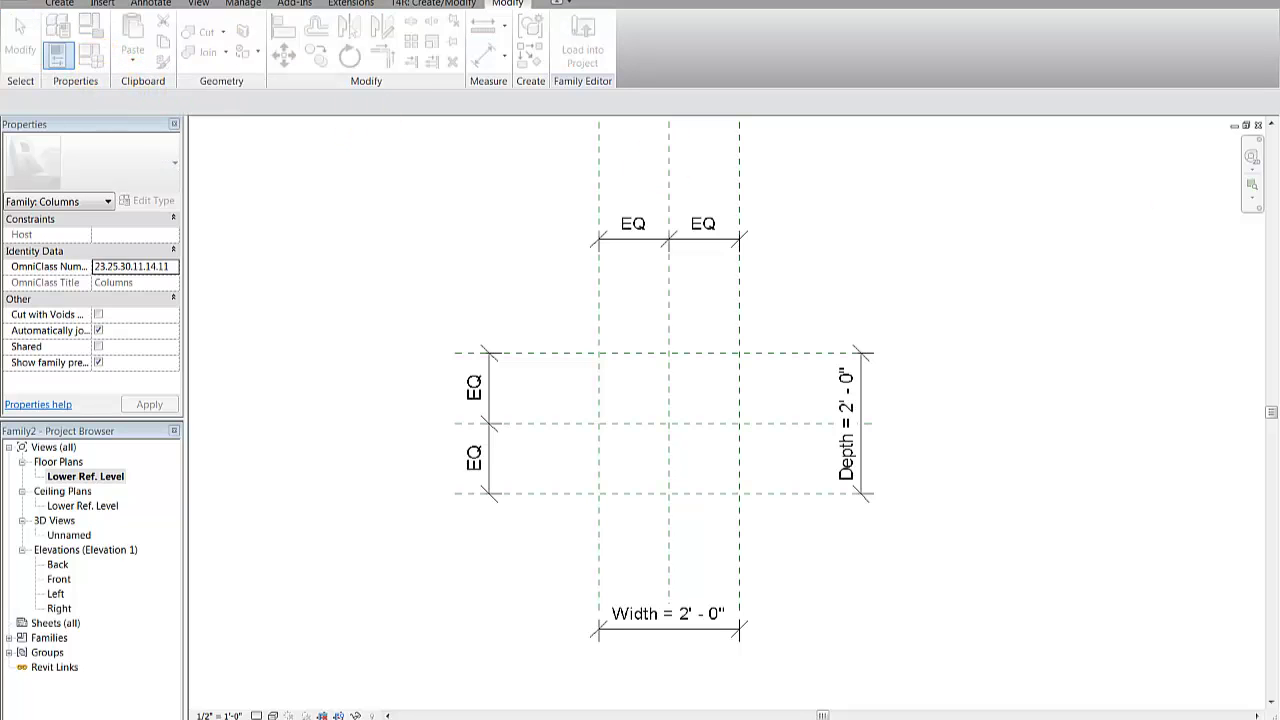
drag(963, 271, 507, 192)
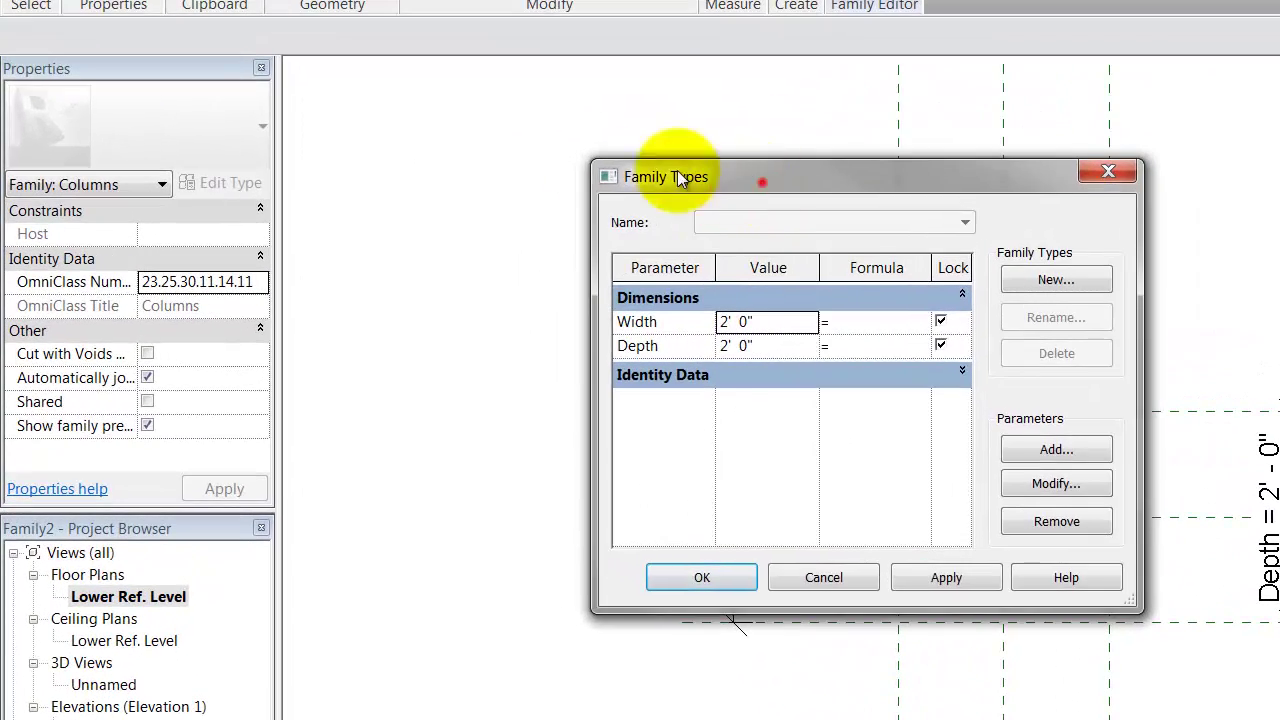
drag(677, 177, 392, 150)
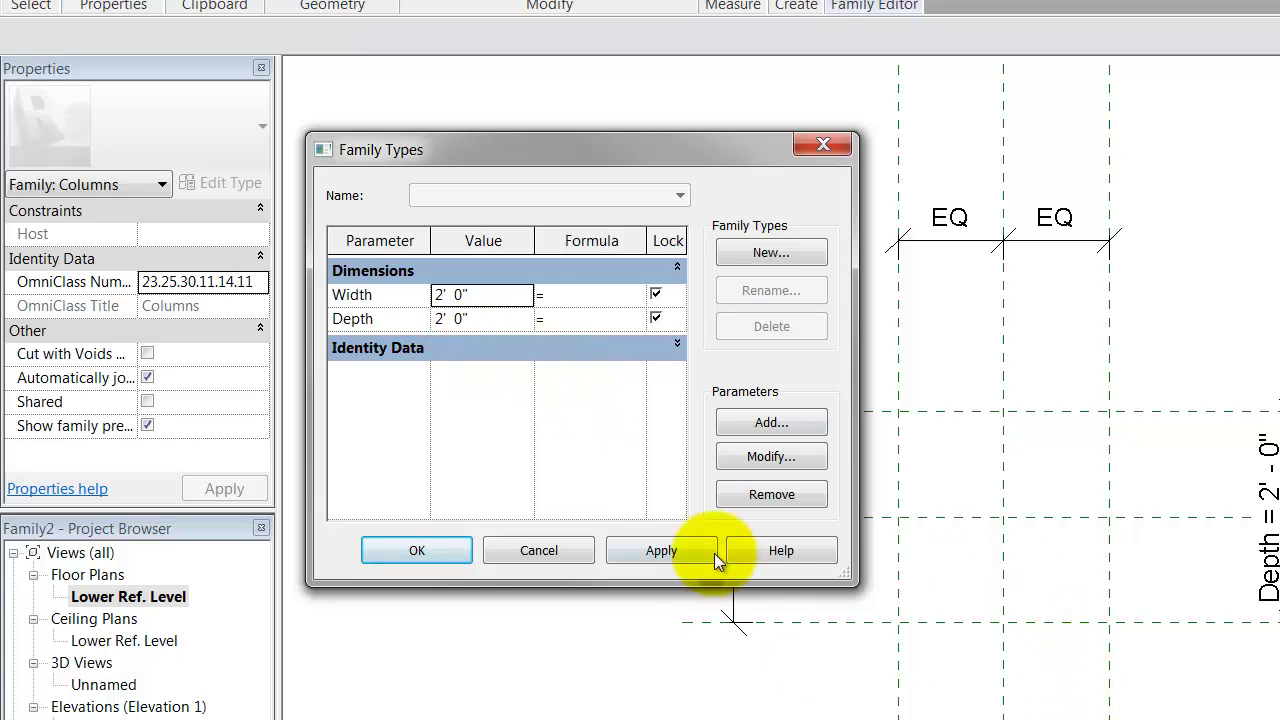
click(546, 549)
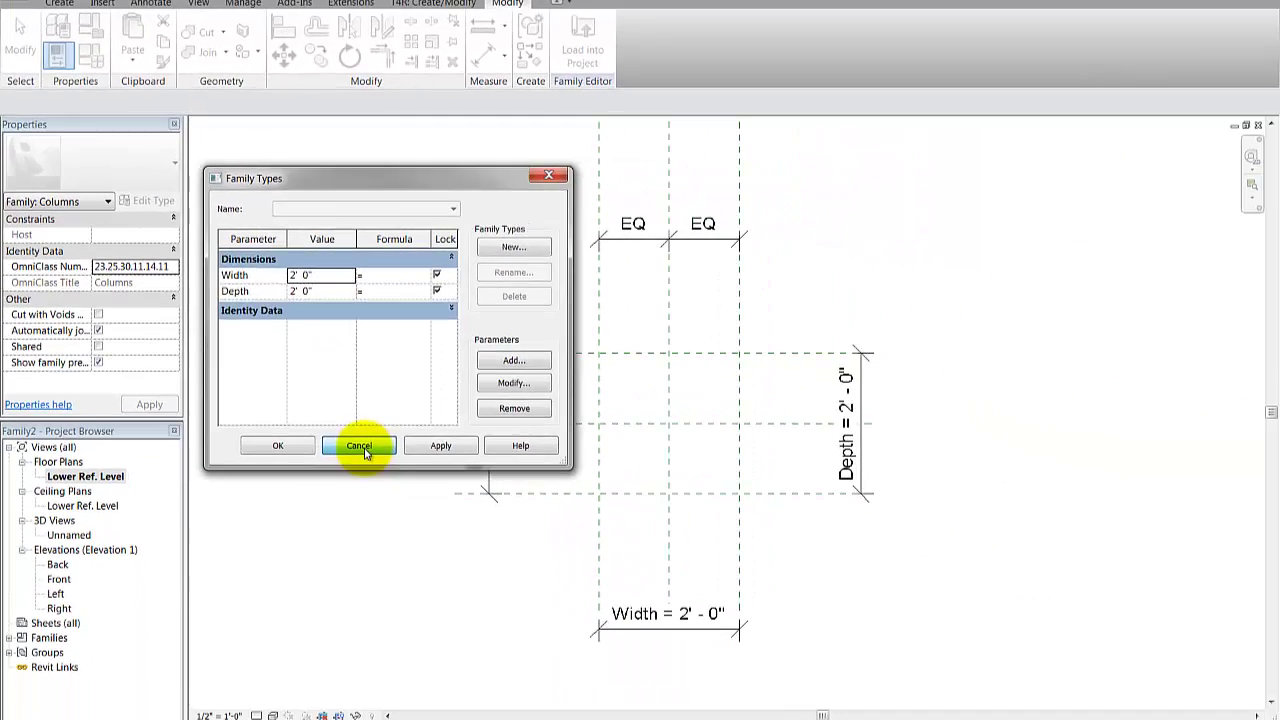
click(410, 477)
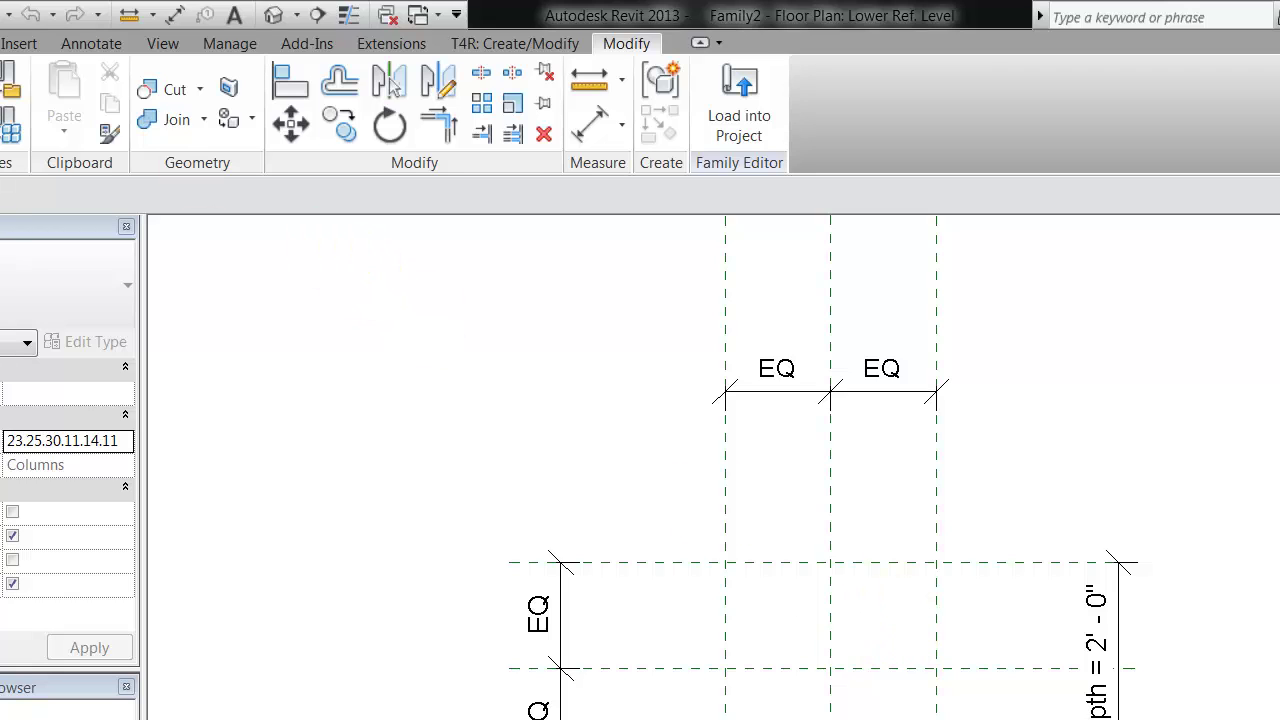
Start an Extrusion and sketch a 10" square from the upper-left intersection of the outer reference planes towards the centre
key(Escape)
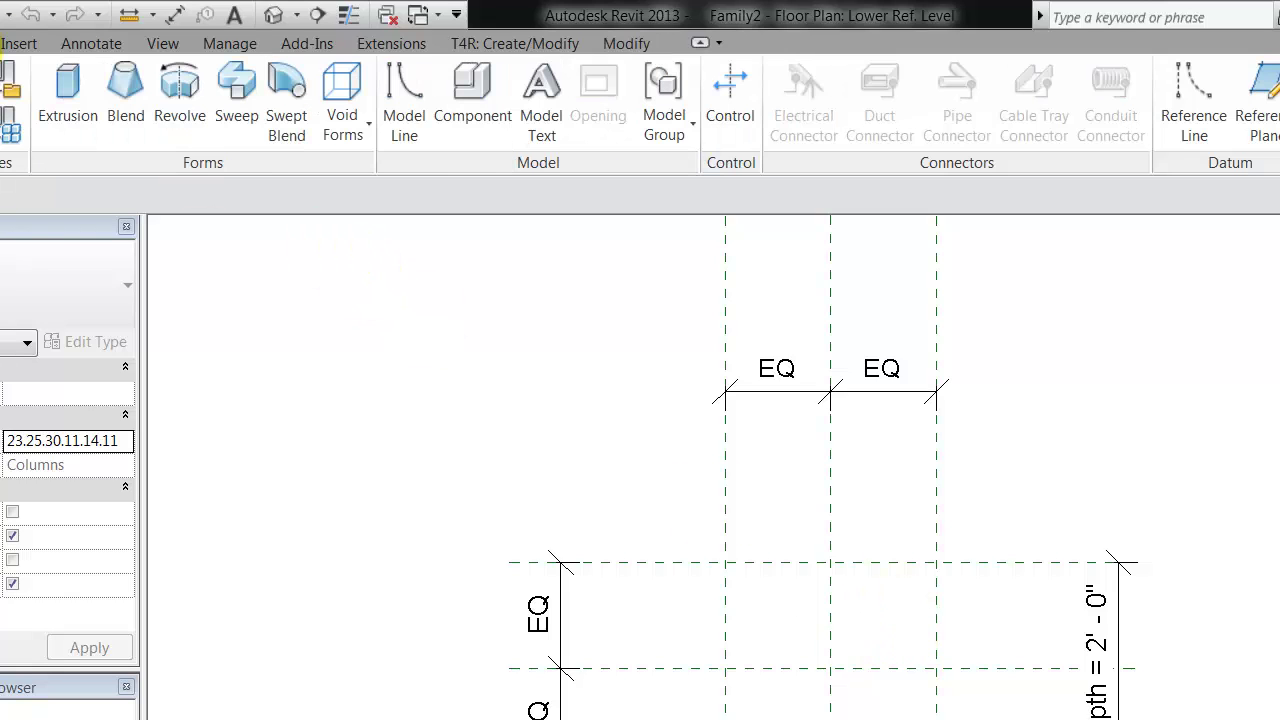
click(65, 94)
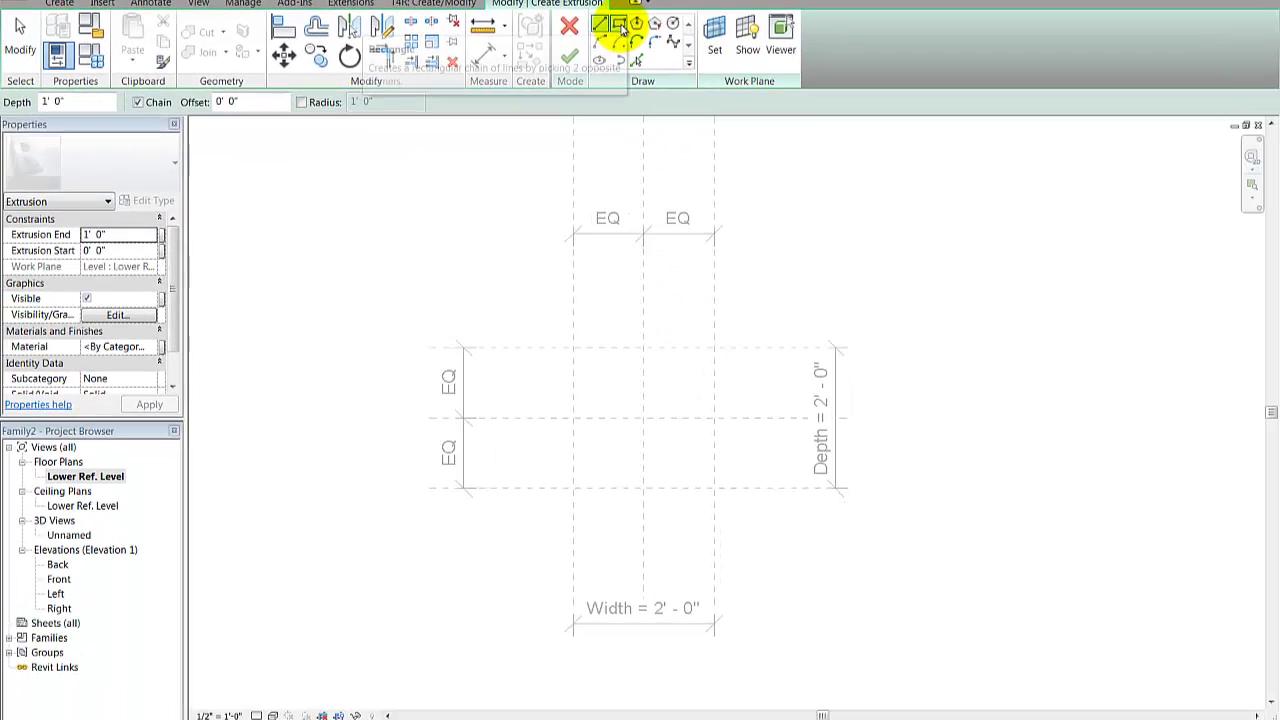
click(620, 27)
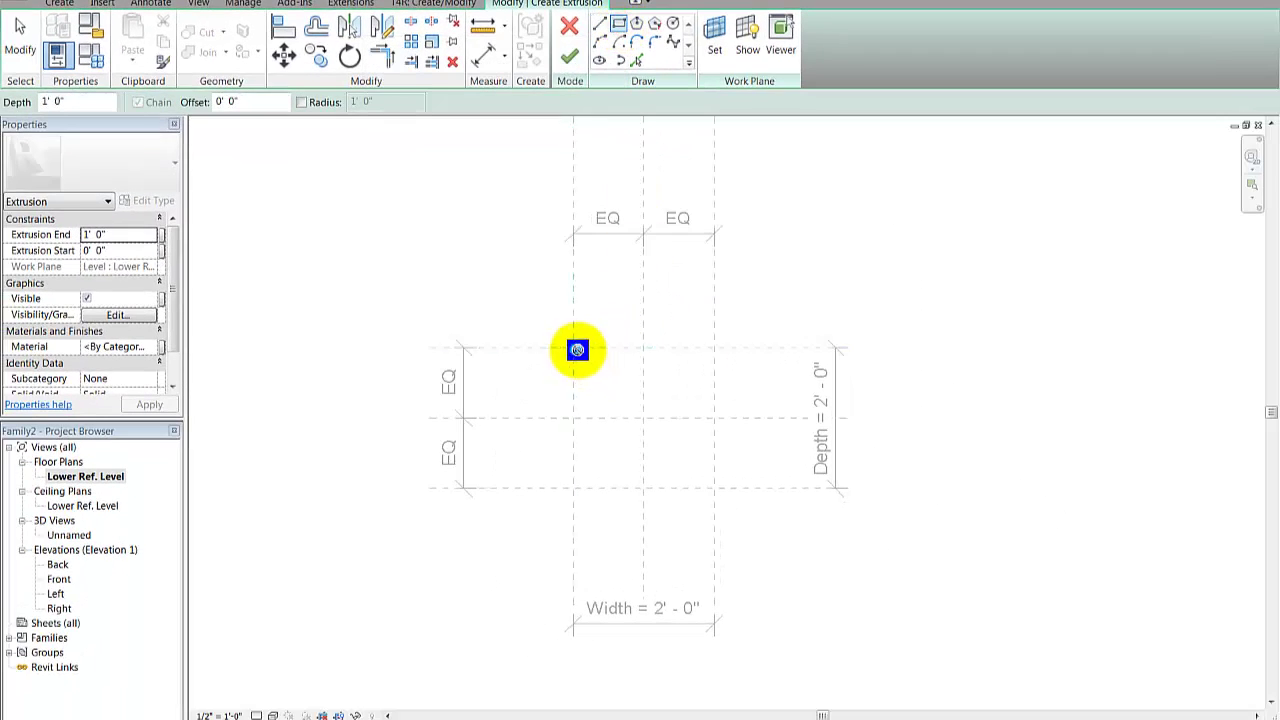
click(576, 349)
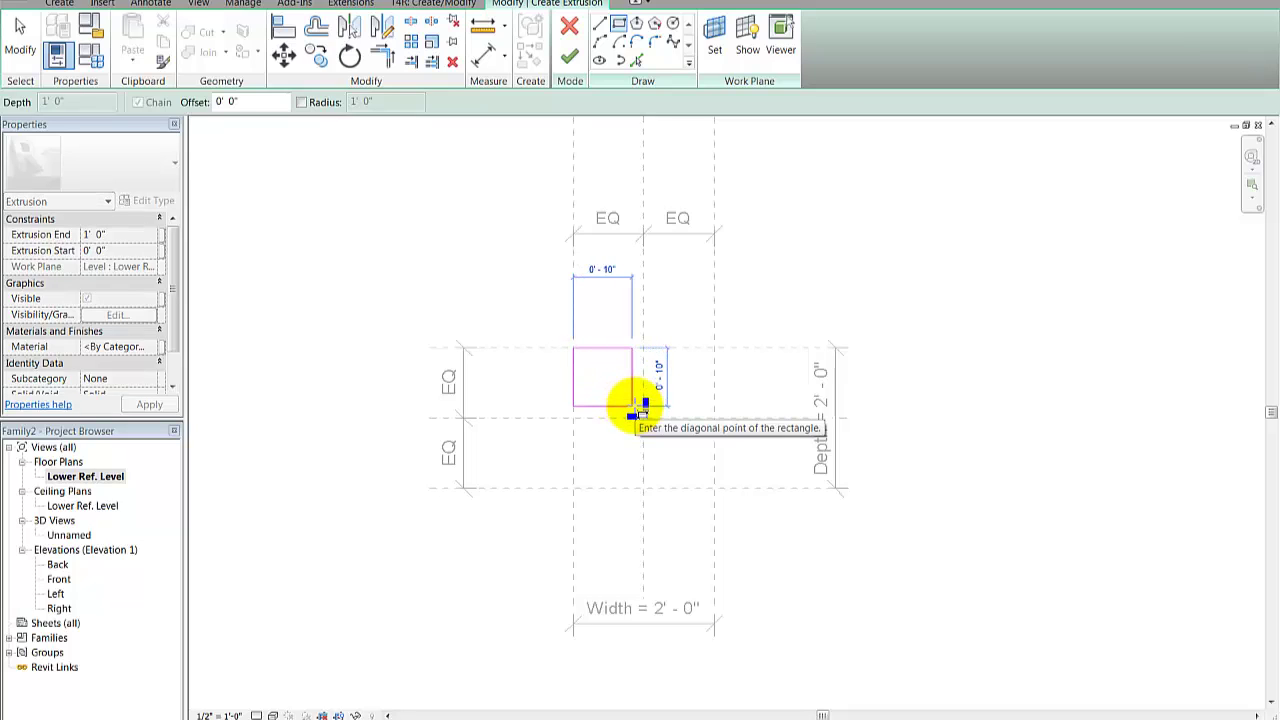
click(633, 407)
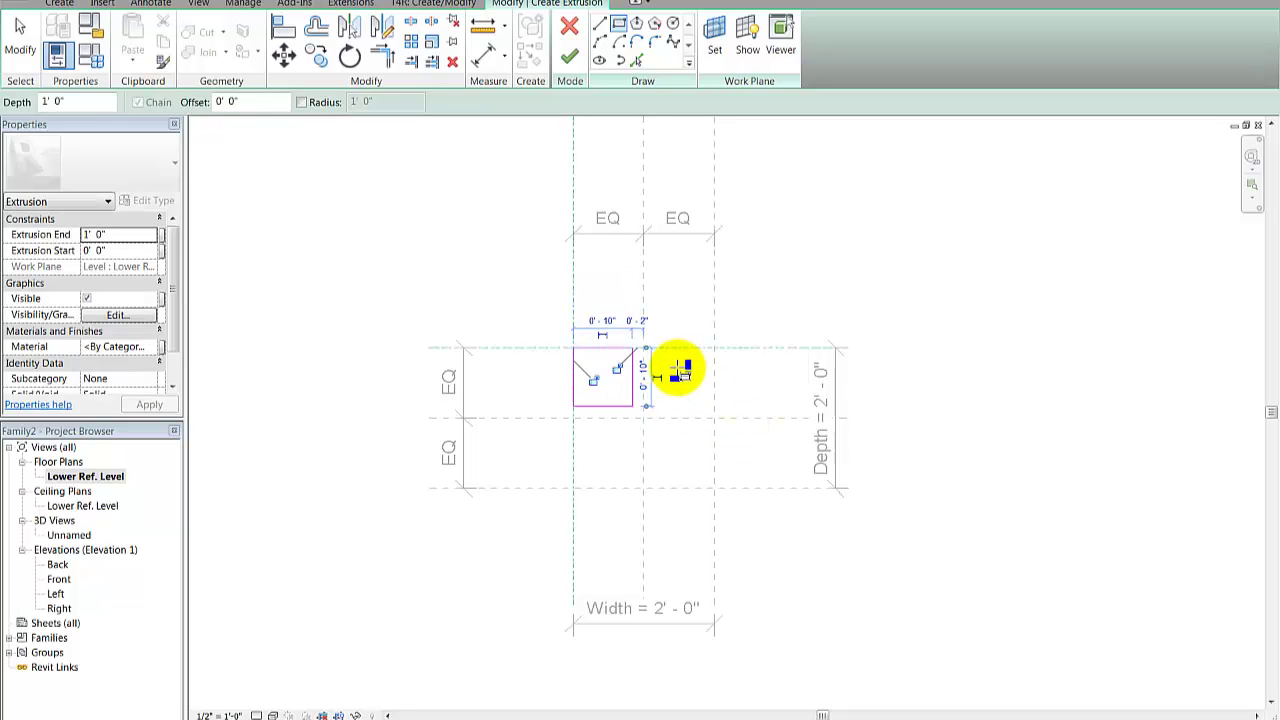
key(Escape)
key(Escape)
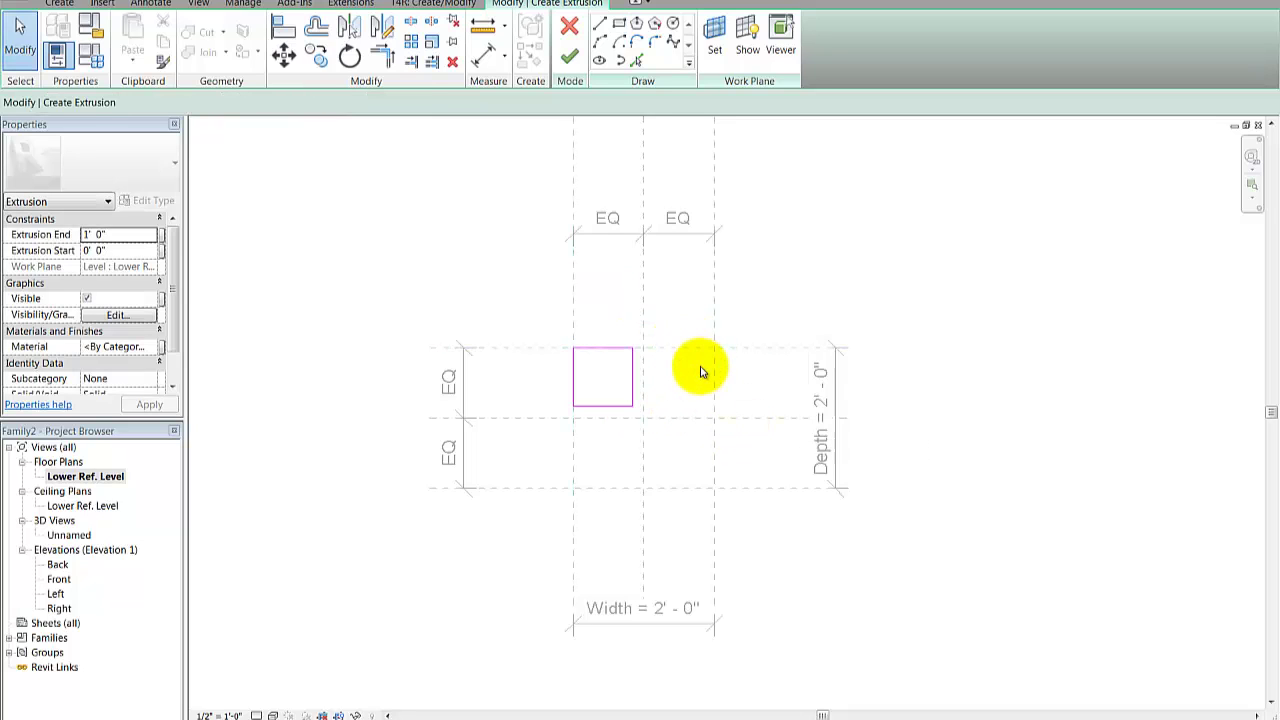
Mirror a copy of the square sketch across an axis drawn along the horizontal centre reference plane
drag(536, 320, 676, 443)
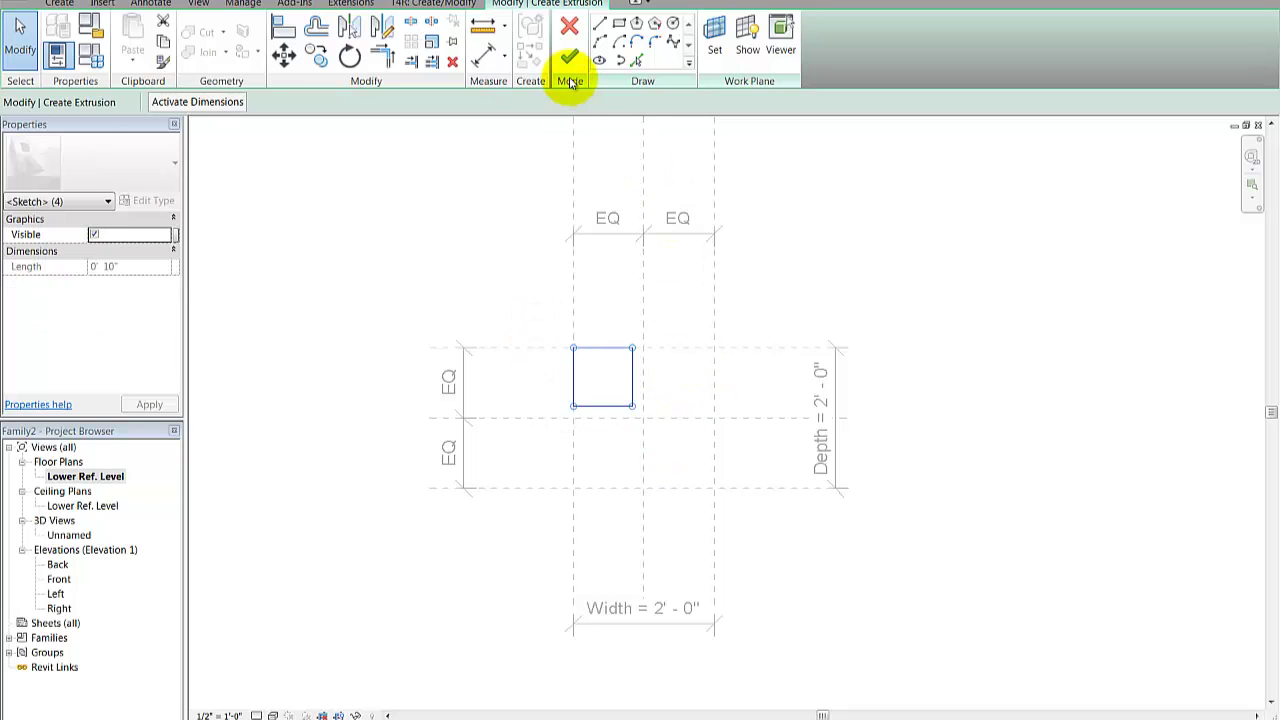
click(381, 32)
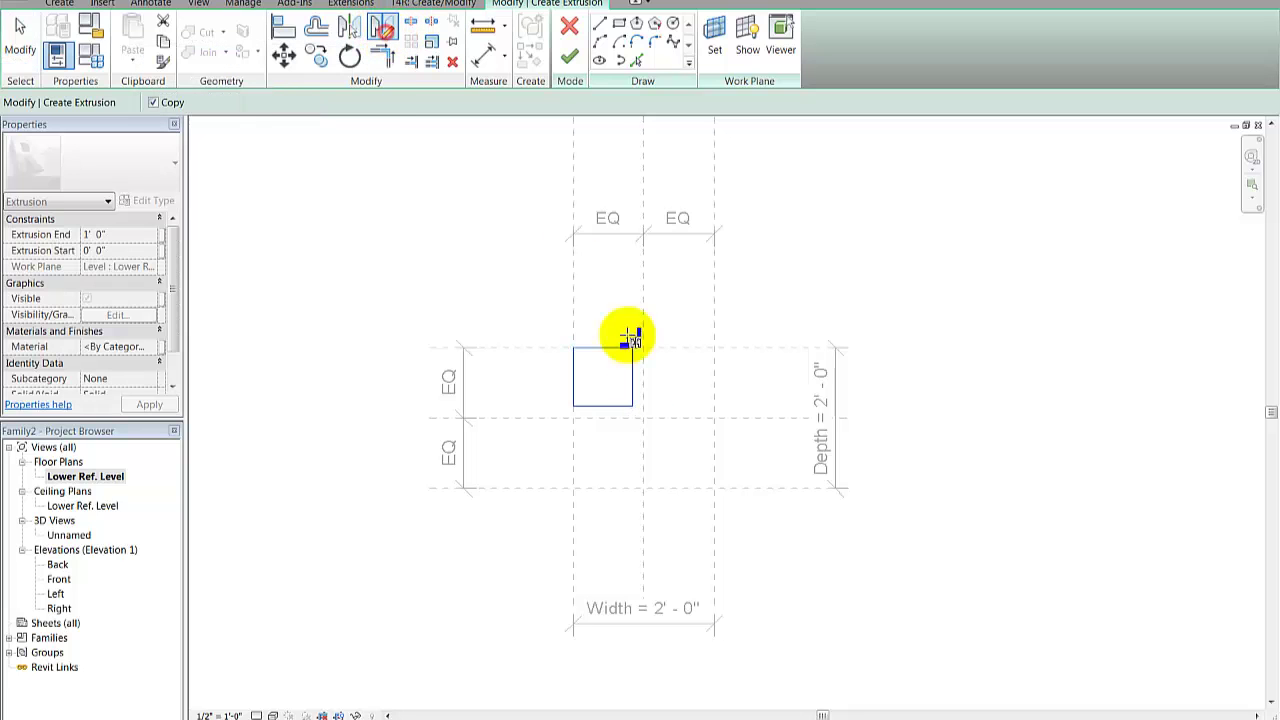
click(643, 420)
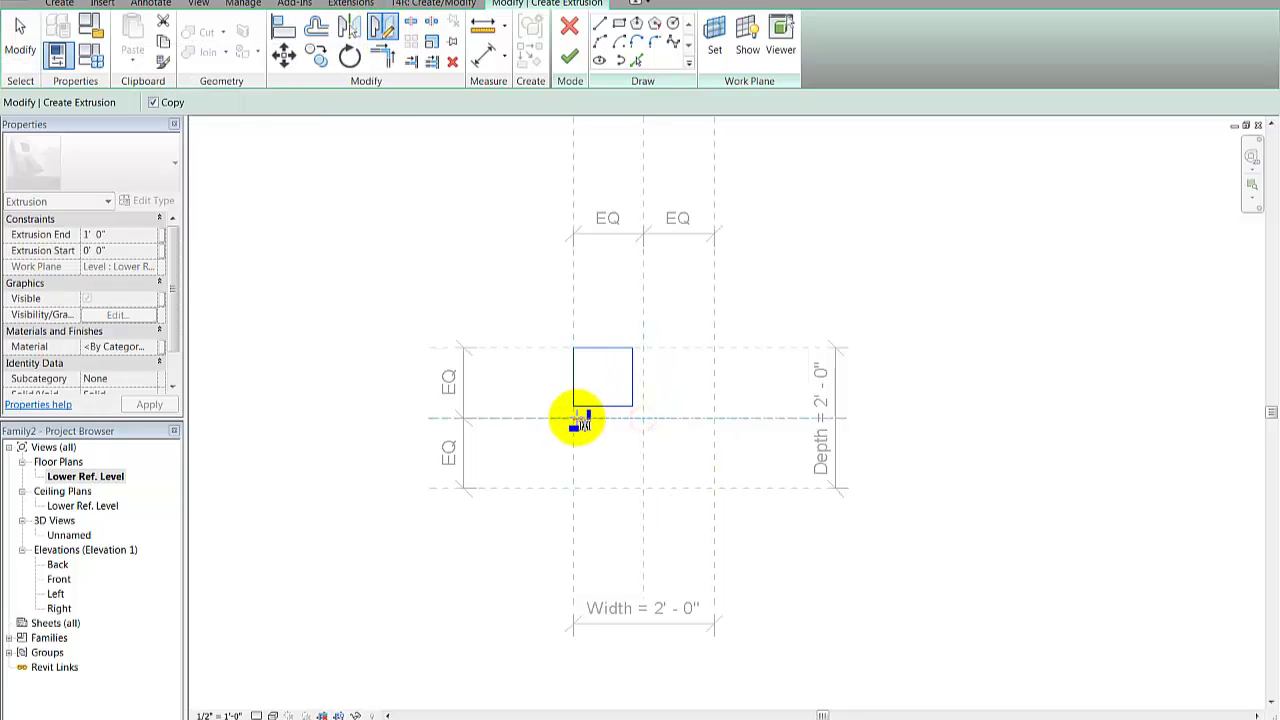
click(577, 422)
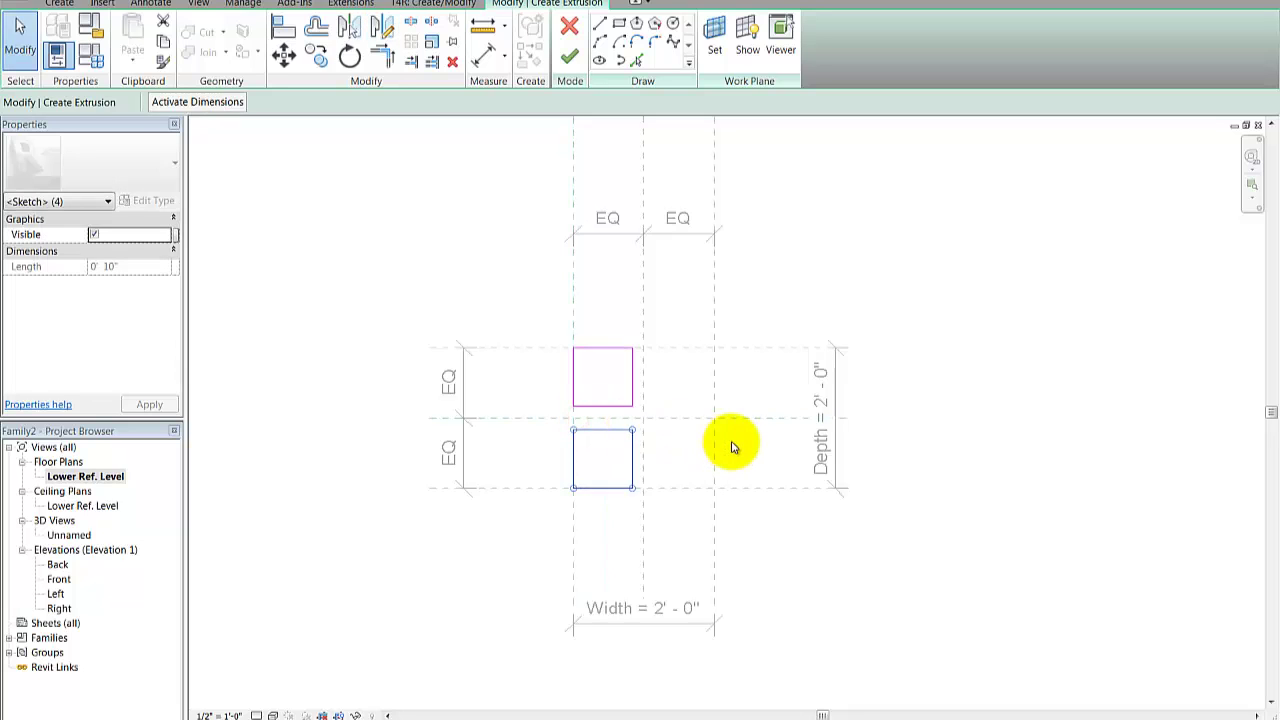
click(551, 292)
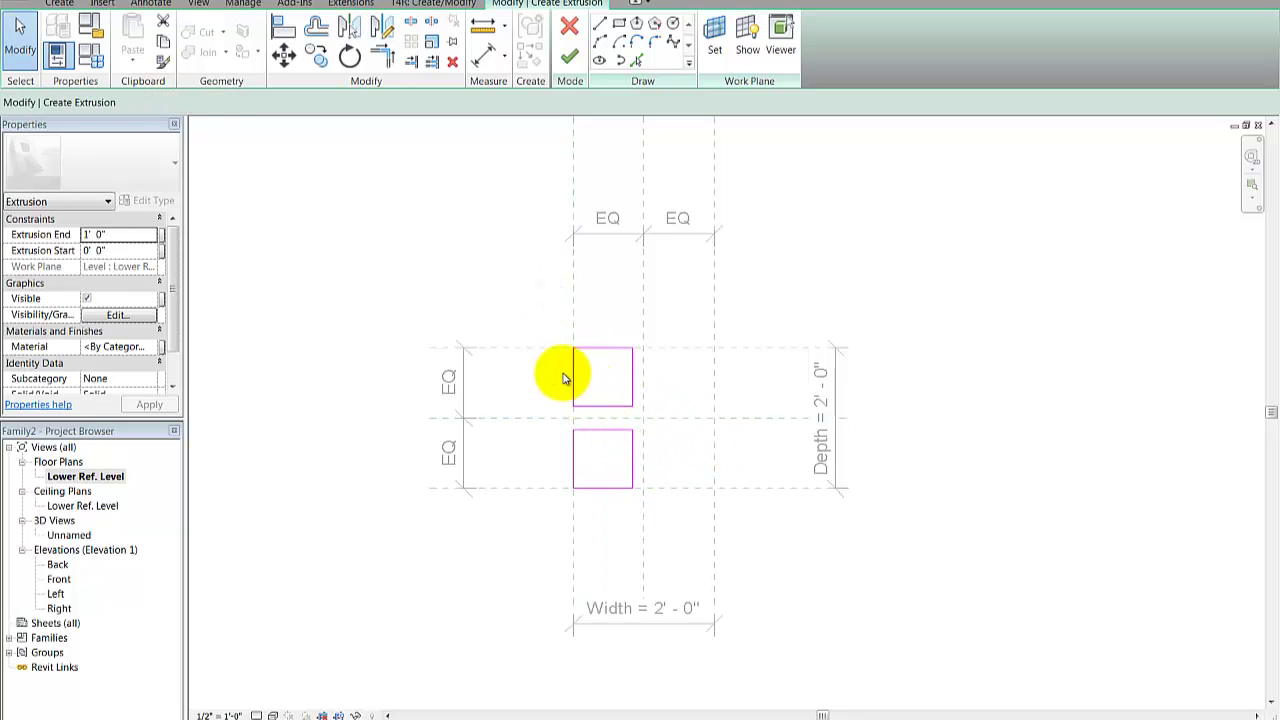
Mirror copies of both squares about the vertical centre reference plane and finish the extrusion
drag(546, 306, 684, 546)
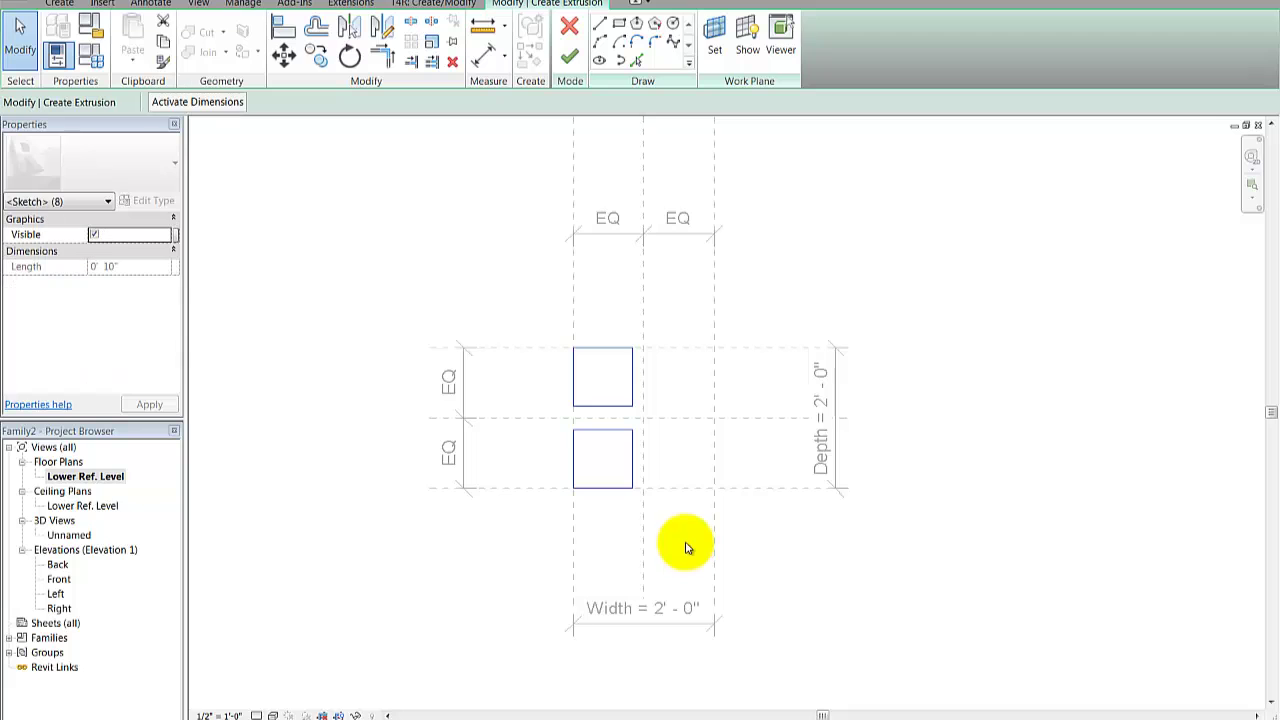
click(354, 31)
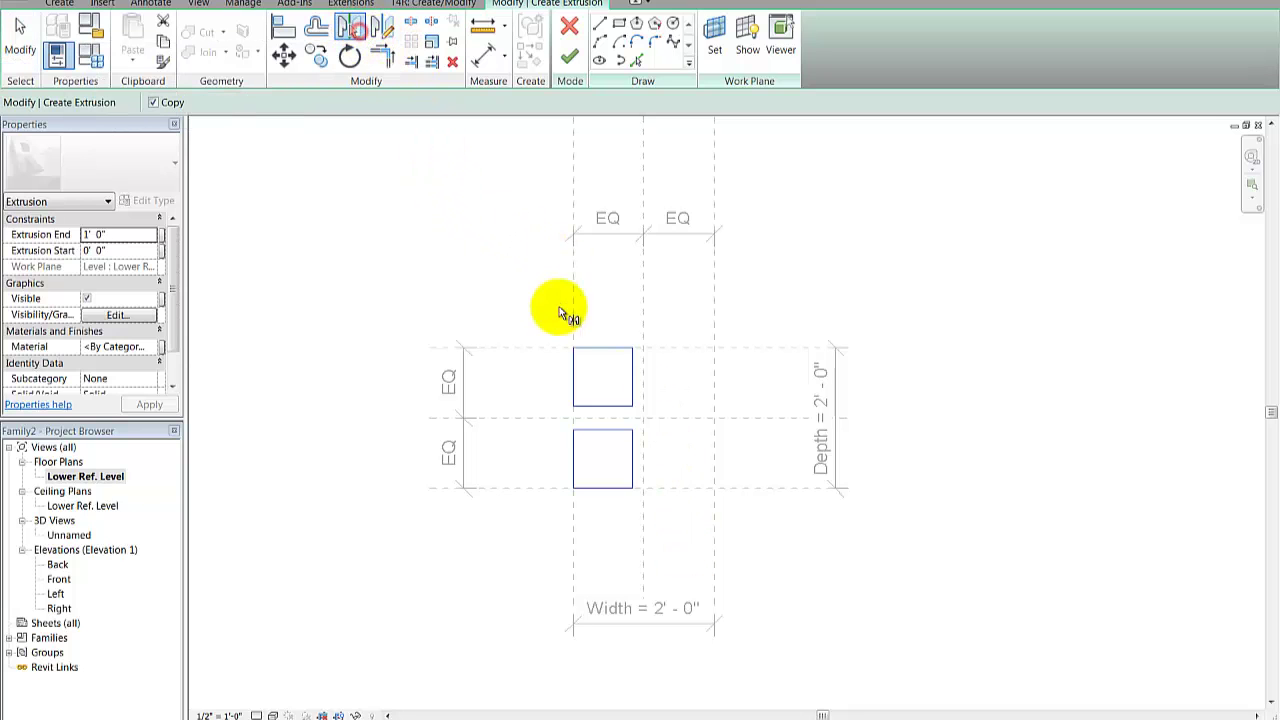
click(643, 320)
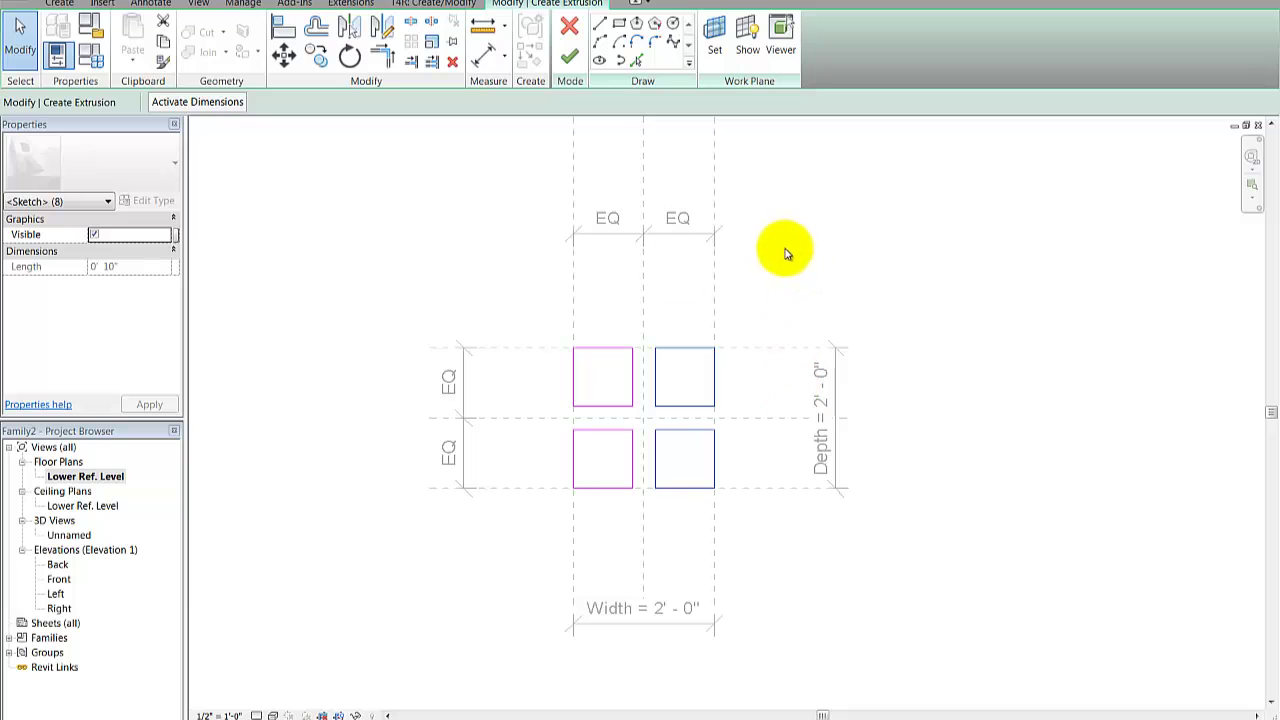
click(772, 518)
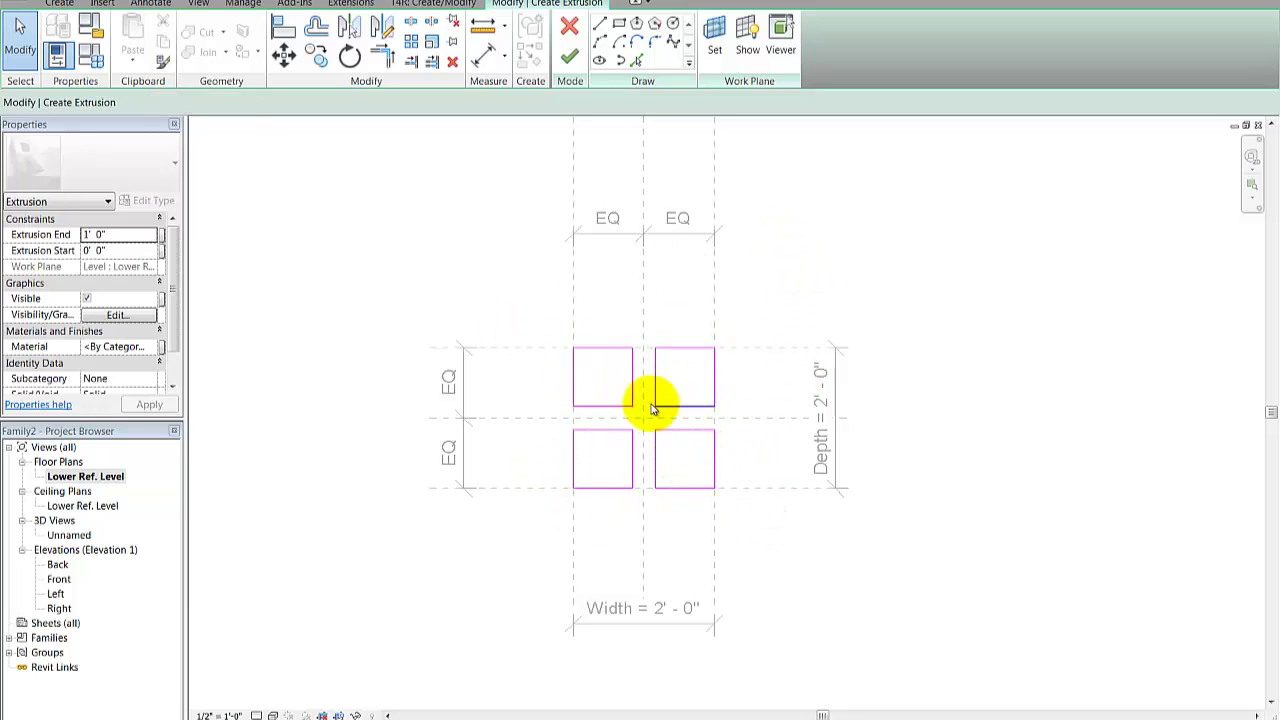
click(570, 60)
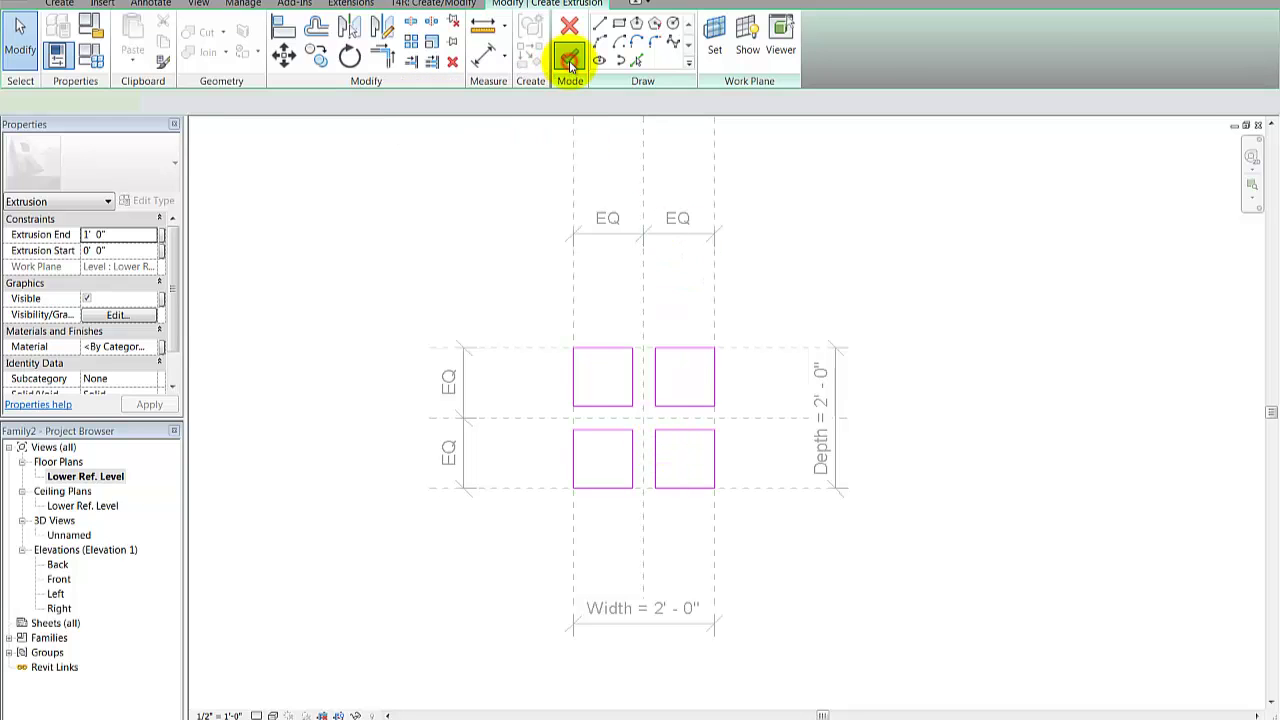
click(879, 286)
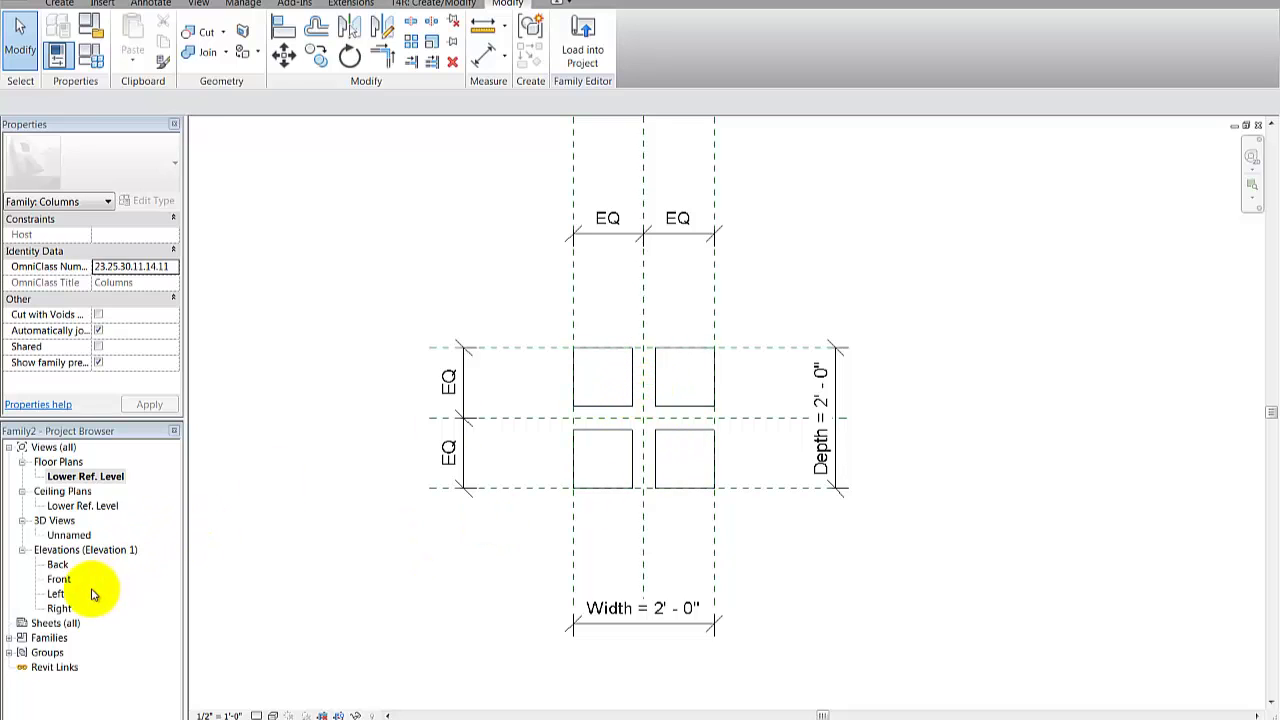
In the Front elevation, align the top of the column extrusion to the Upper Ref Level and lock the alignment
double_click(59, 580)
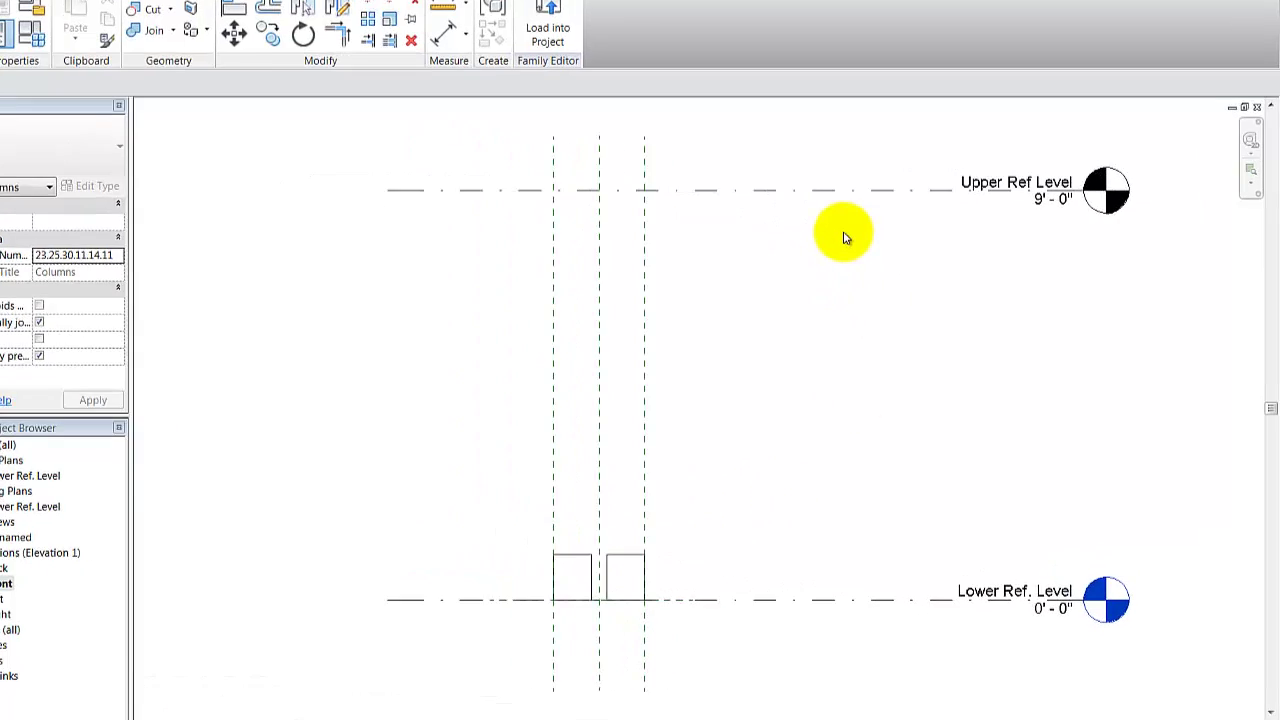
click(659, 63)
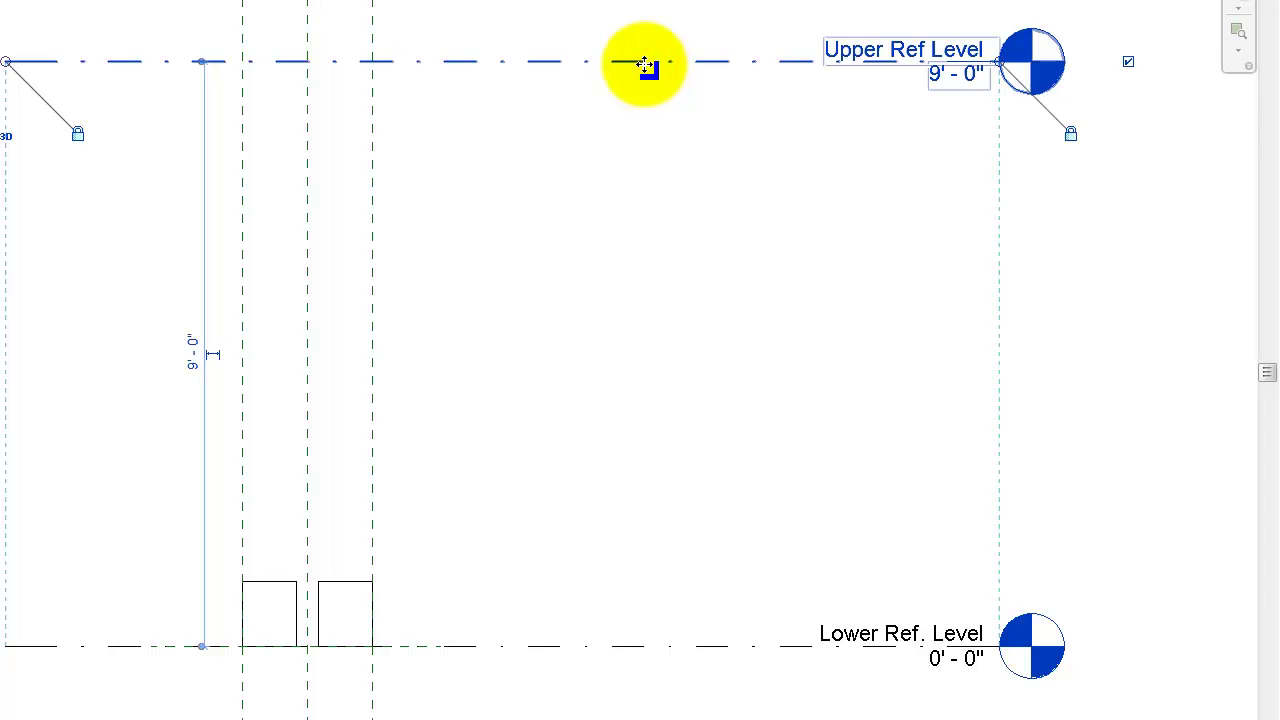
mouse_move(646, 62)
mouse_down()
mouse_move(649, 108)
mouse_move(640, 62)
mouse_up()
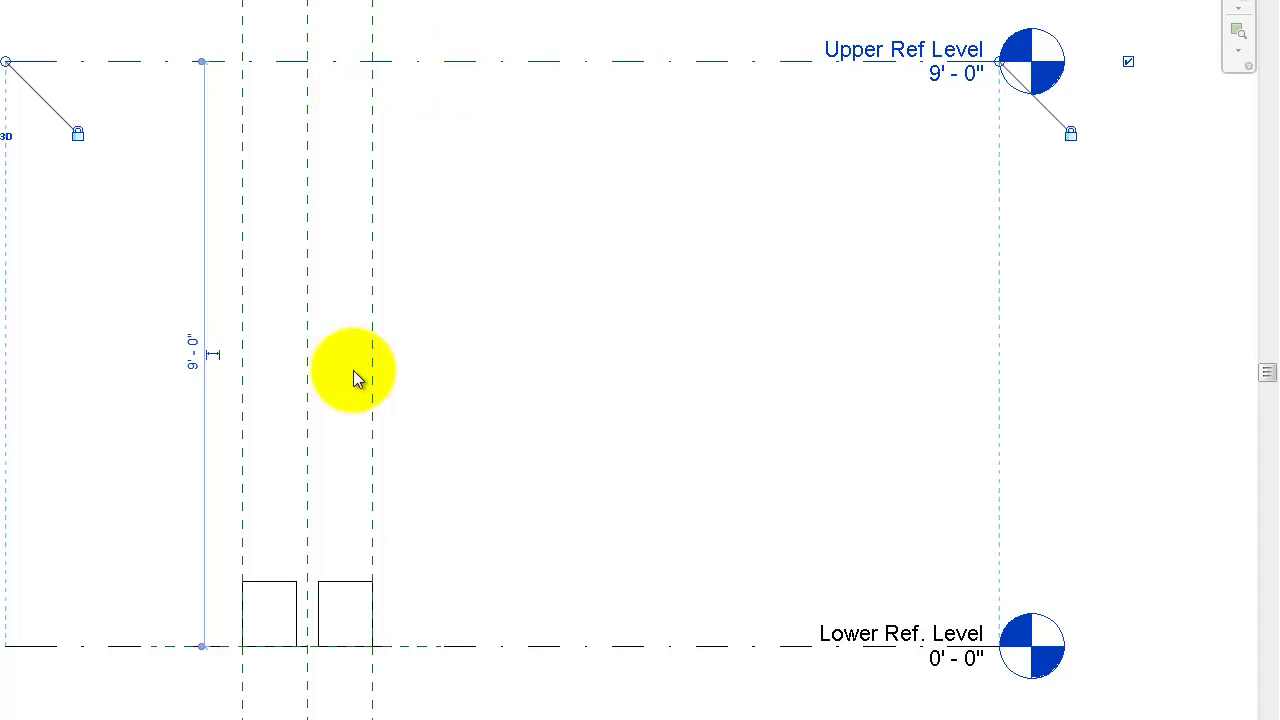
click(350, 588)
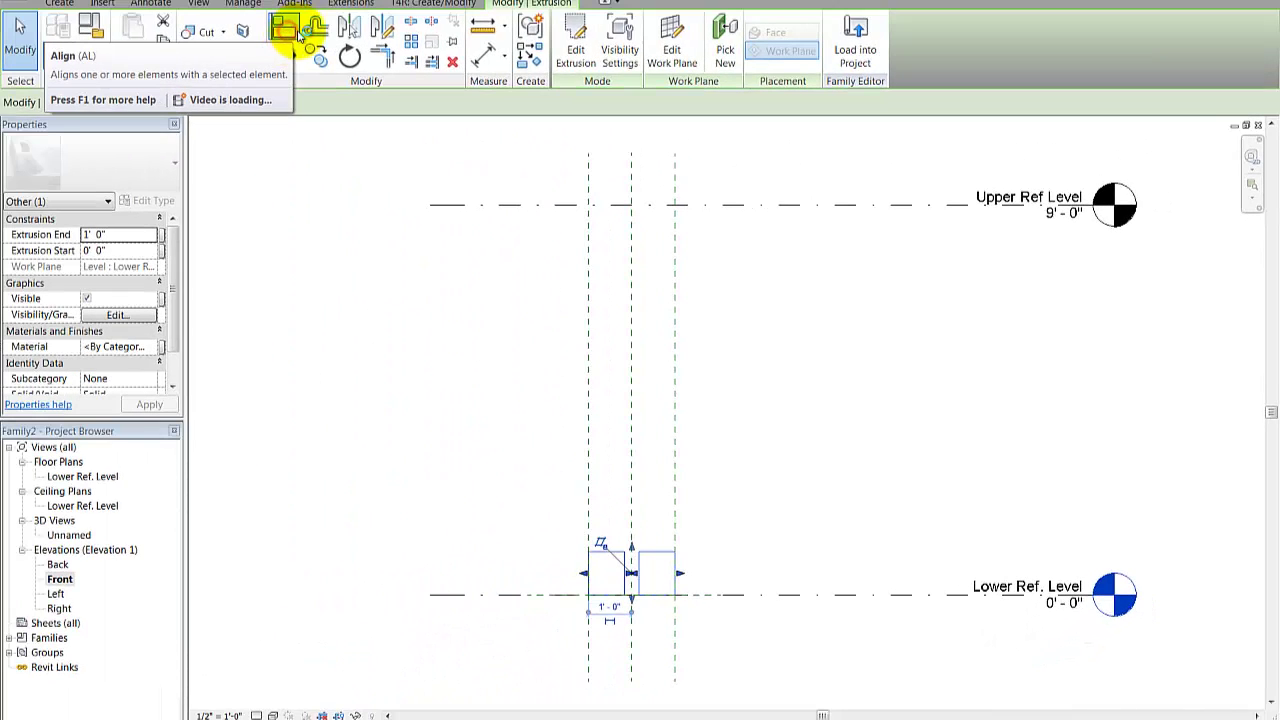
click(290, 33)
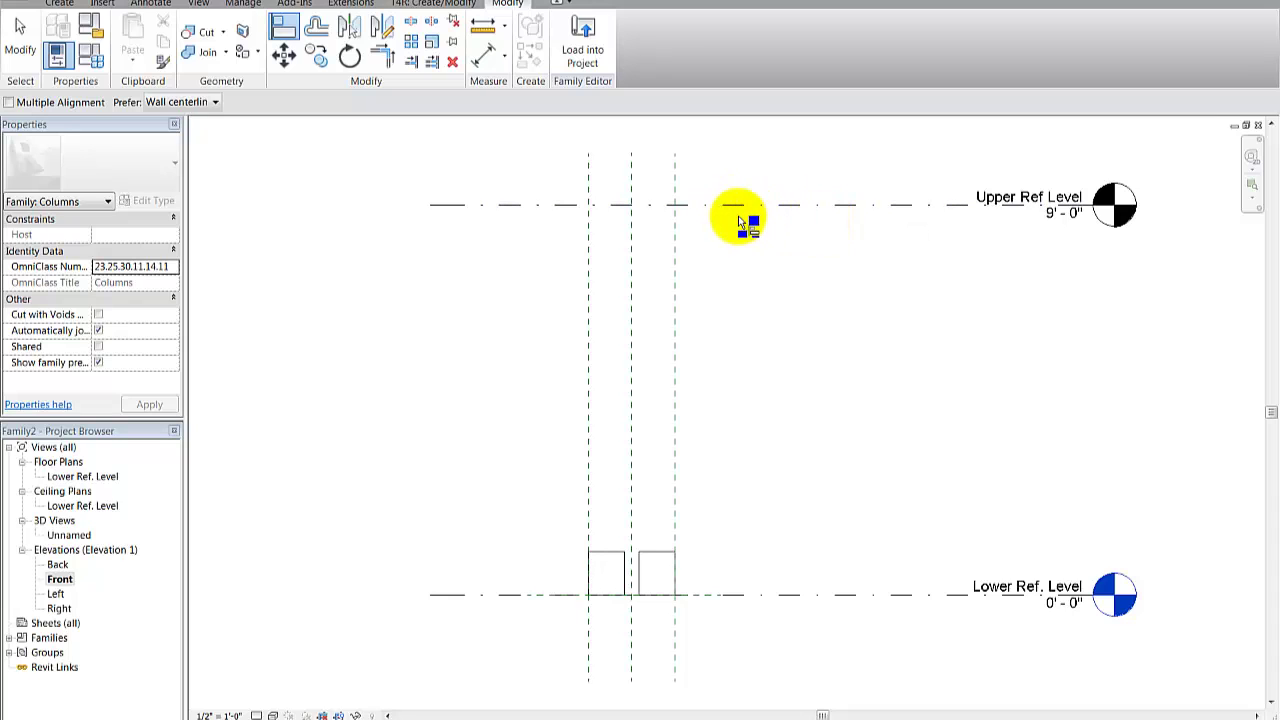
click(652, 553)
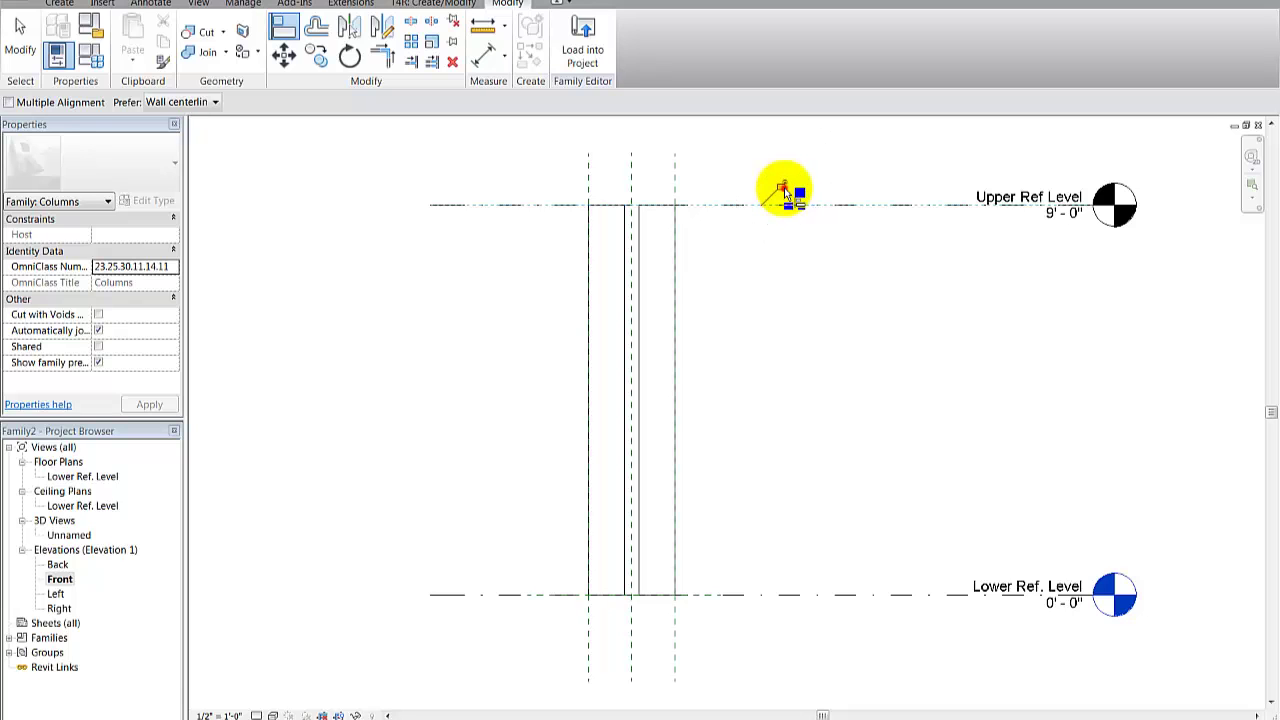
key(Escape)
key(Escape)
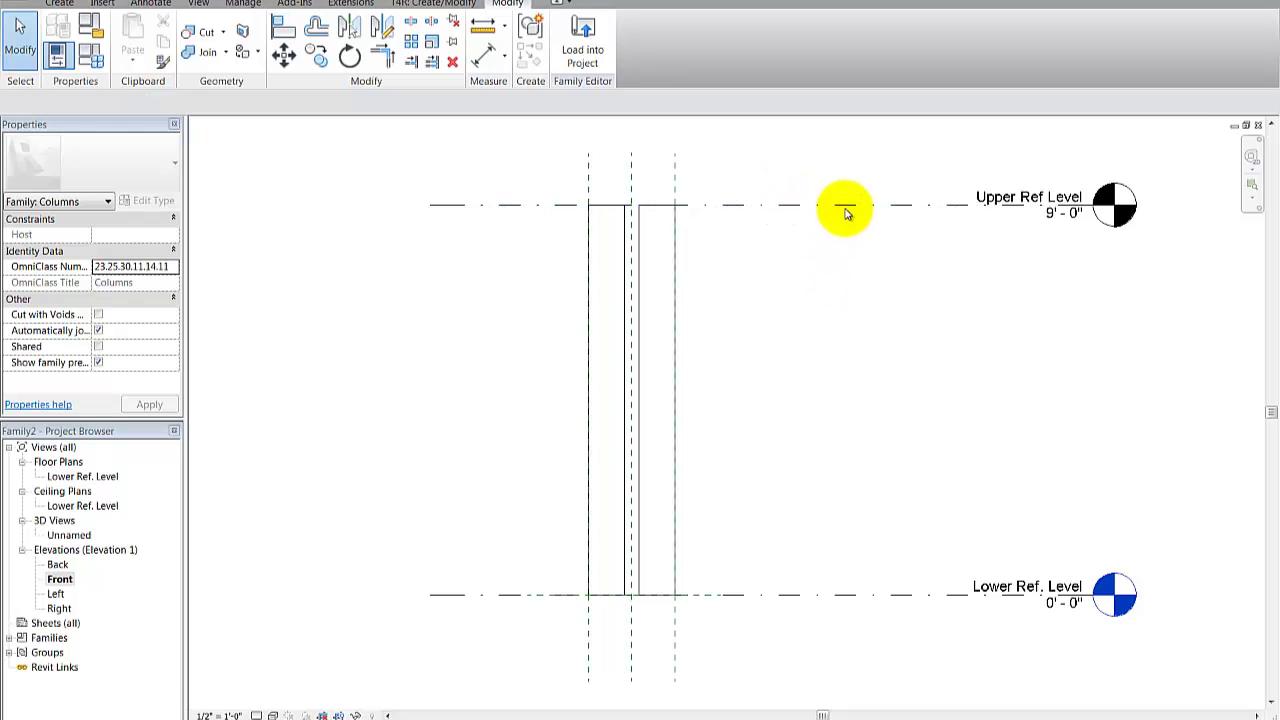
Test the lock by moving the Upper Ref Level slightly downward, and undo the move
click(845, 206)
drag(847, 207, 838, 235)
key(ctrl+z)
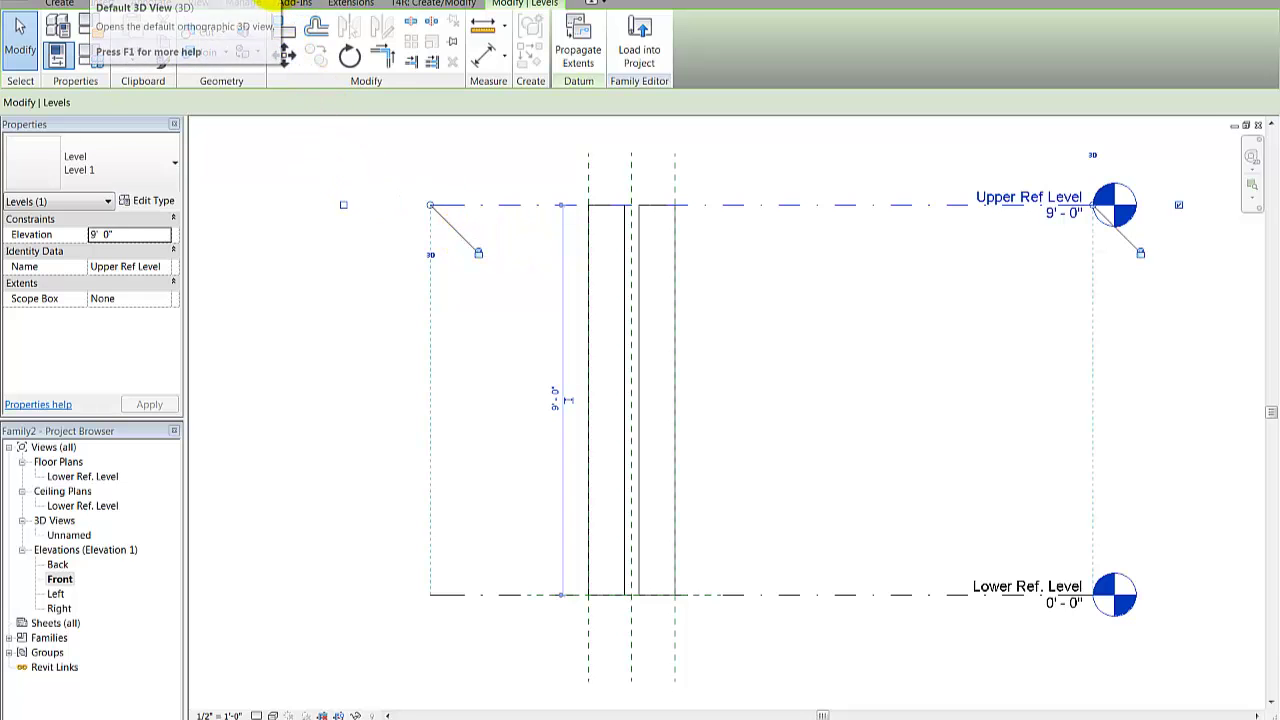
Open the default 3D view and display the four-shaft column in the Shaded visual style
click(95, 0)
shift+middle_drag(927, 345, 579, 435)
shift+middle_drag(676, 343, 686, 345)
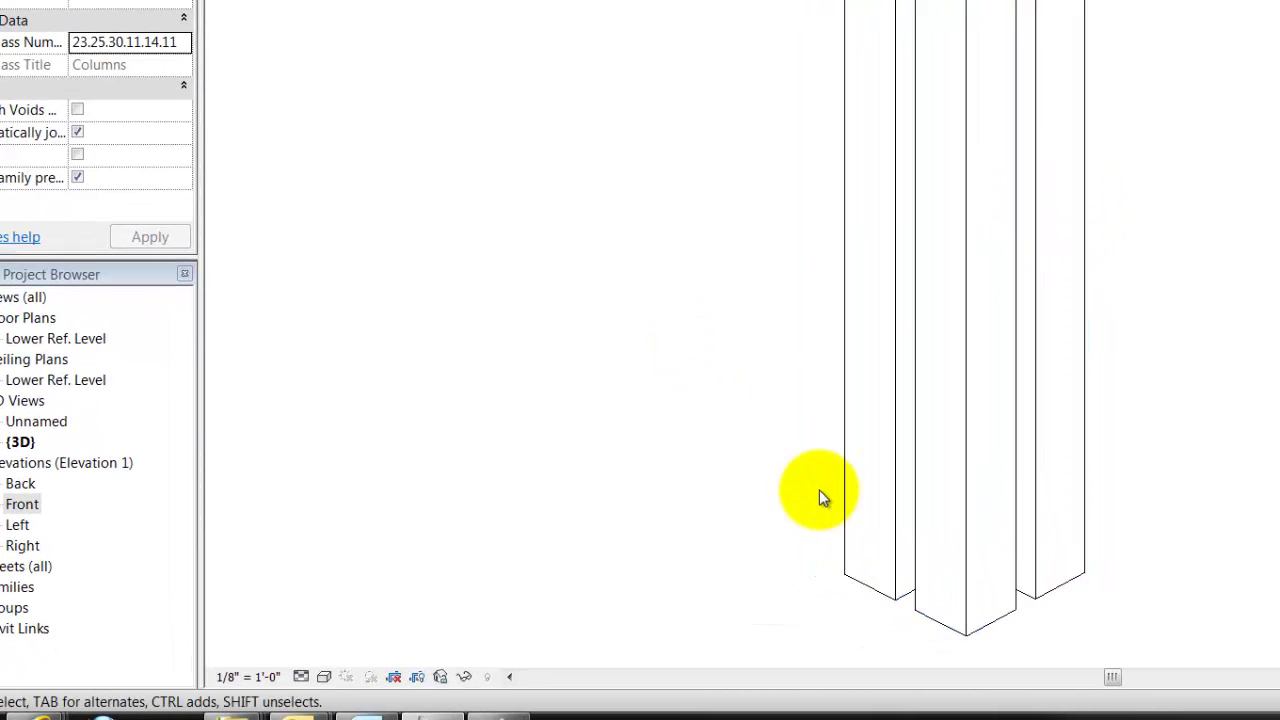
shift+middle_drag(819, 489, 457, 629)
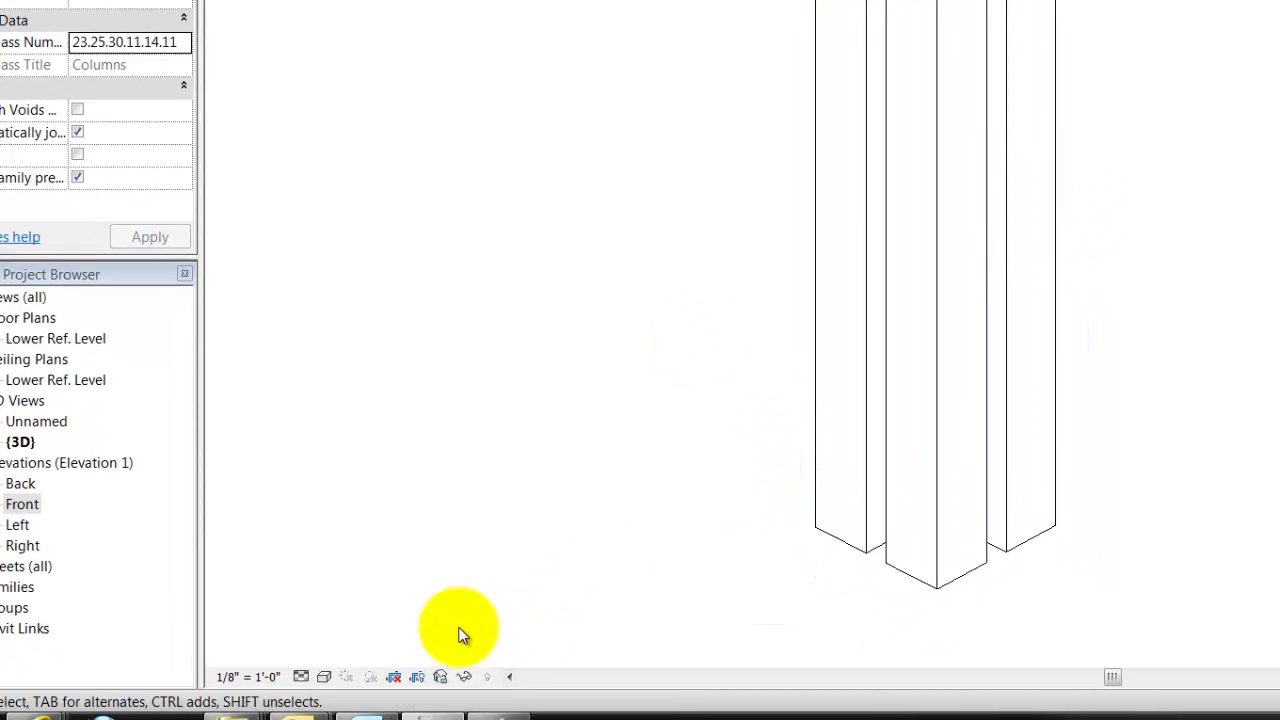
click(327, 677)
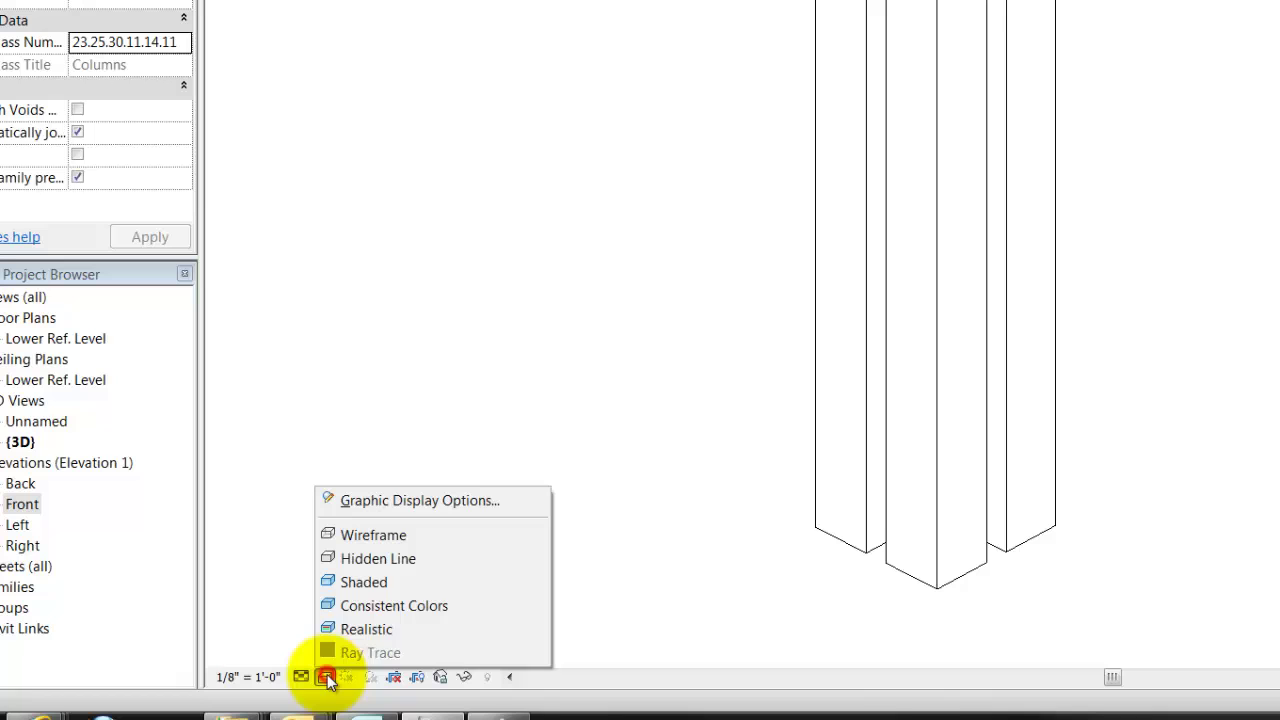
click(363, 592)
mouse_move(1051, 409)
shift+middle_down()
mouse_move(1034, 349)
mouse_move(1043, 363)
mouse_move(1236, 359)
mouse_move(957, 363)
mouse_move(1186, 363)
mouse_move(1073, 402)
mouse_move(951, 349)
mouse_move(1080, 374)
mouse_move(1070, 380)
shift+middle_up()
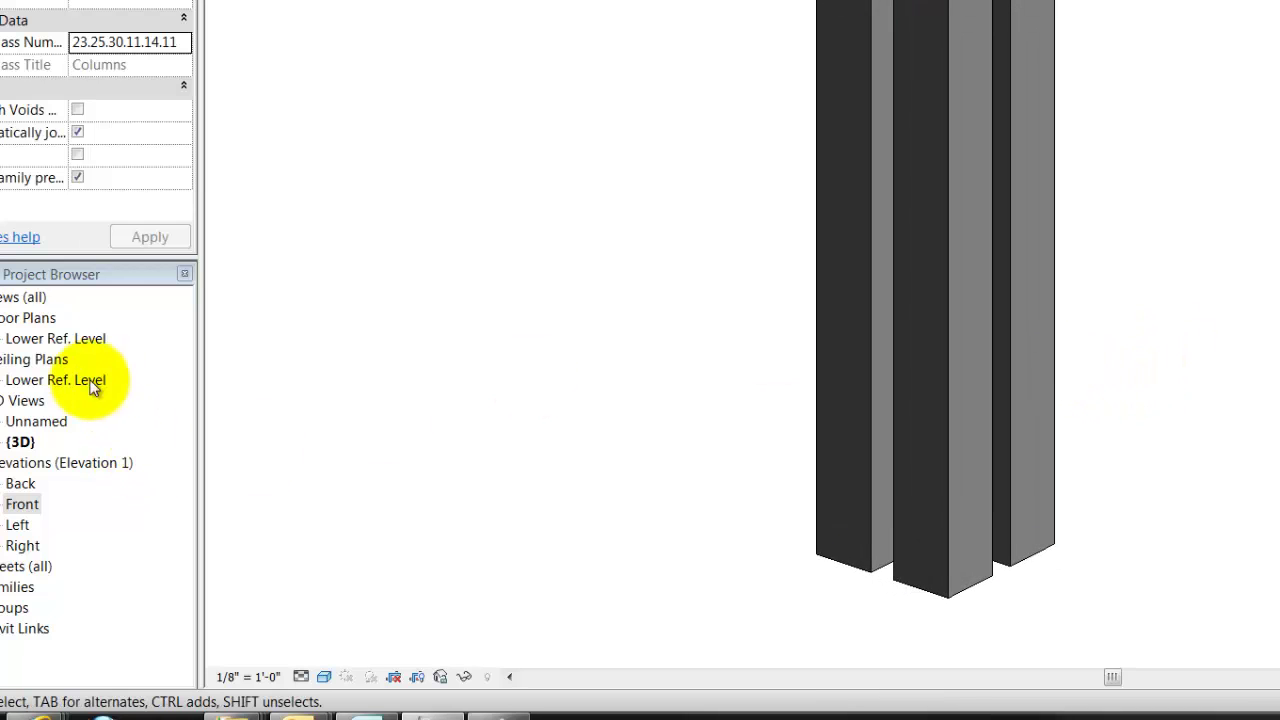
From the Lower Ref. Level floor plan, flex the column by applying a Width and Depth of 4' in Family Types
double_click(64, 342)
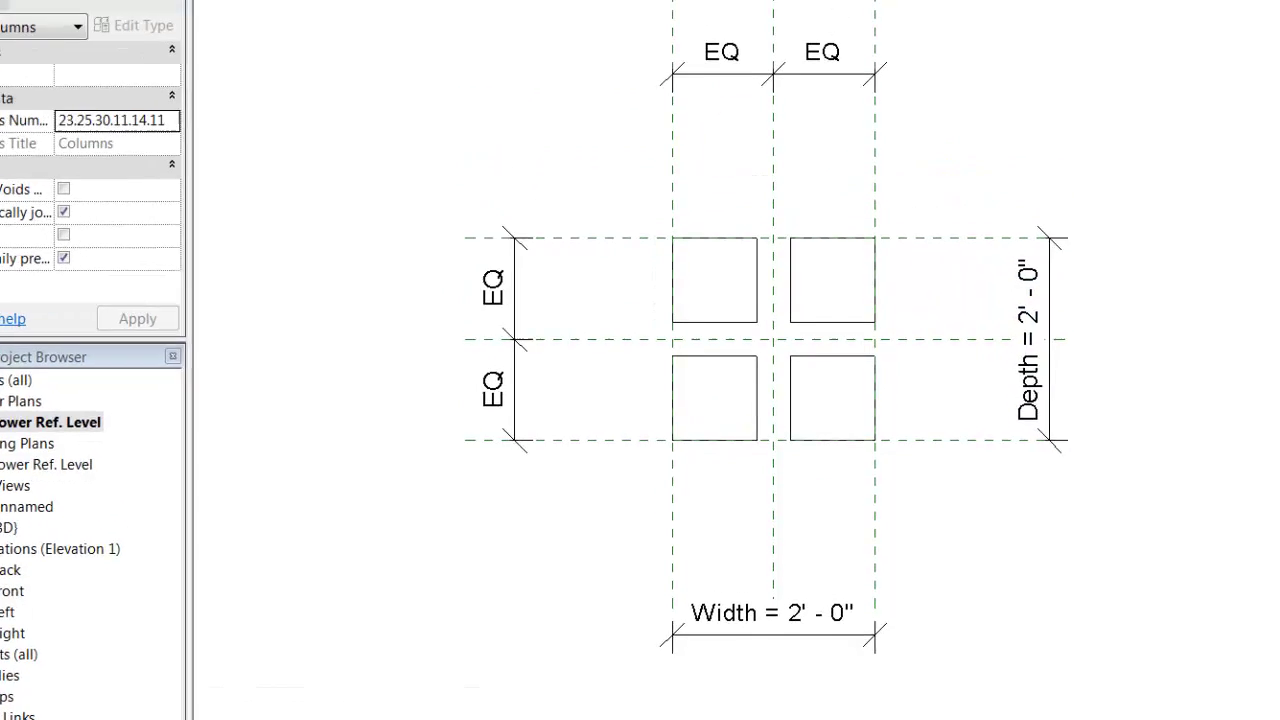
click(25, 5)
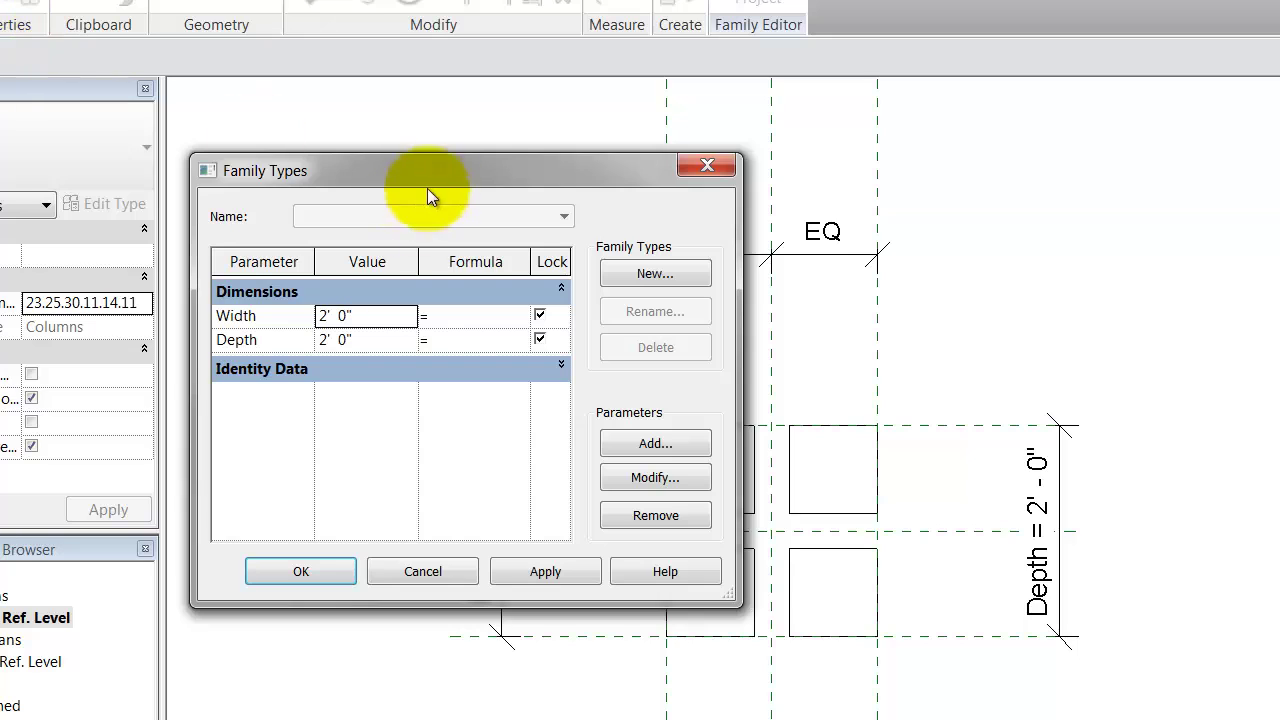
drag(433, 173, 390, 153)
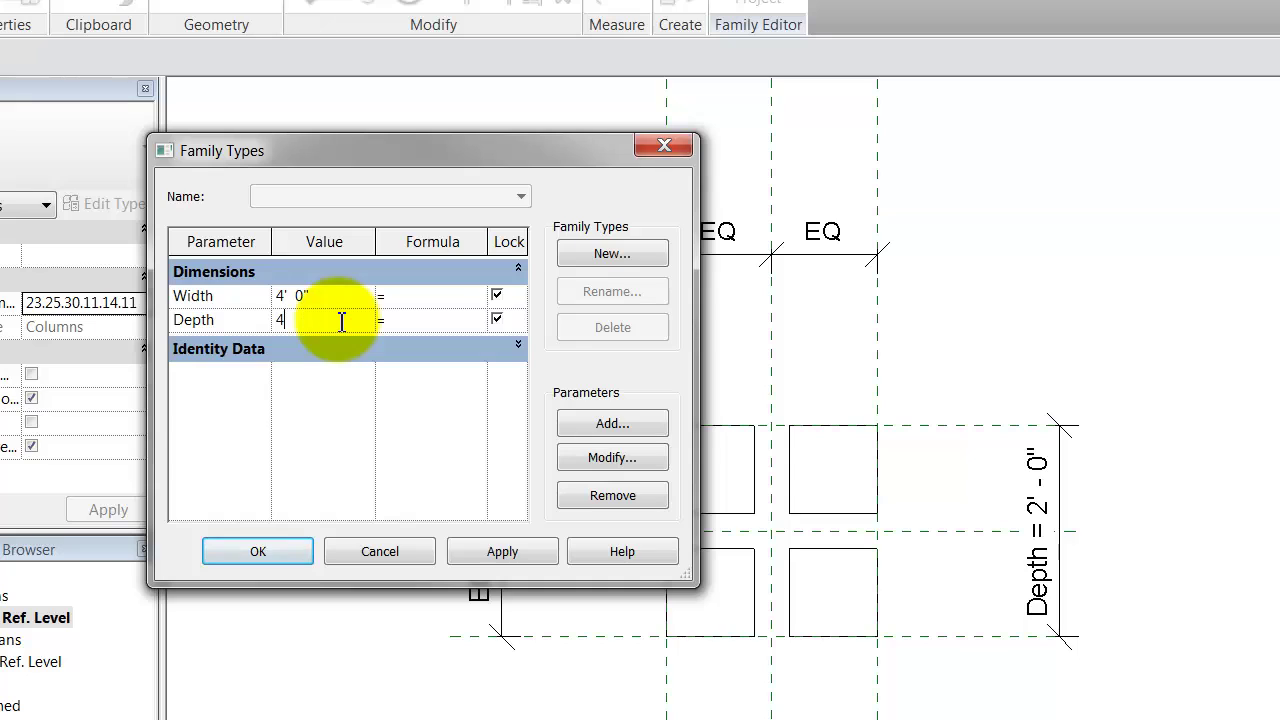
click(491, 551)
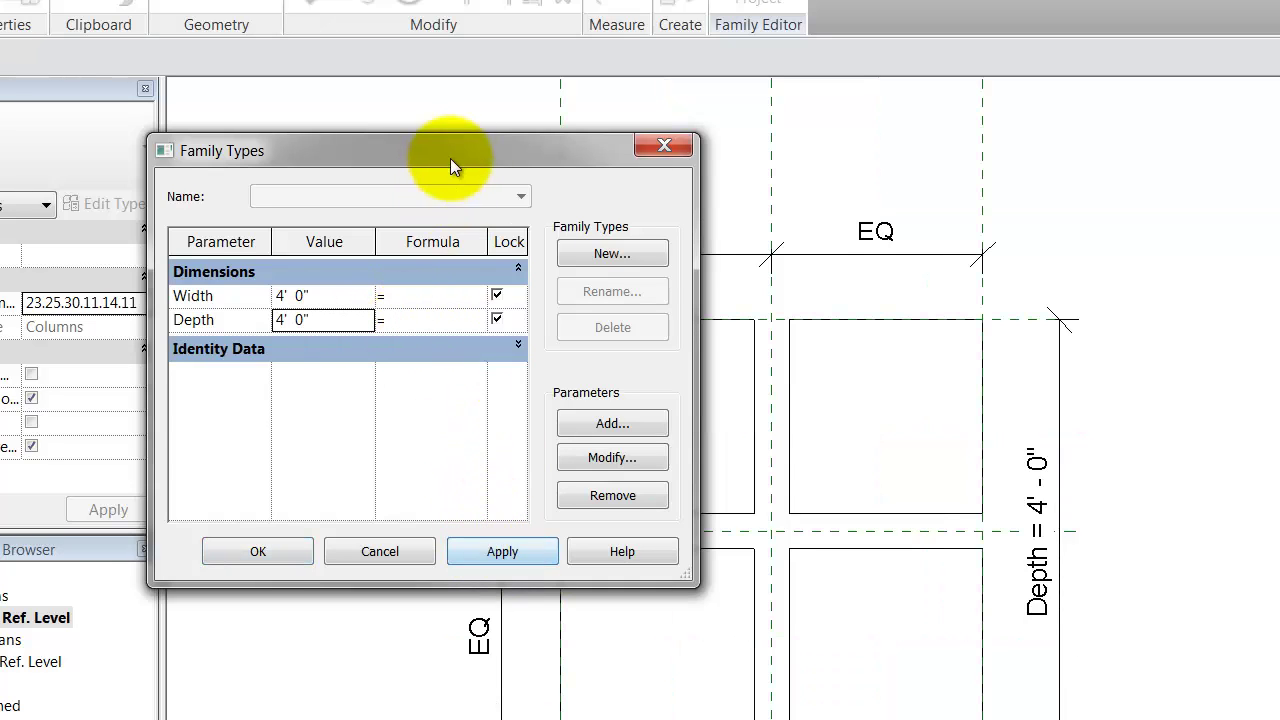
drag(450, 158, 205, 156)
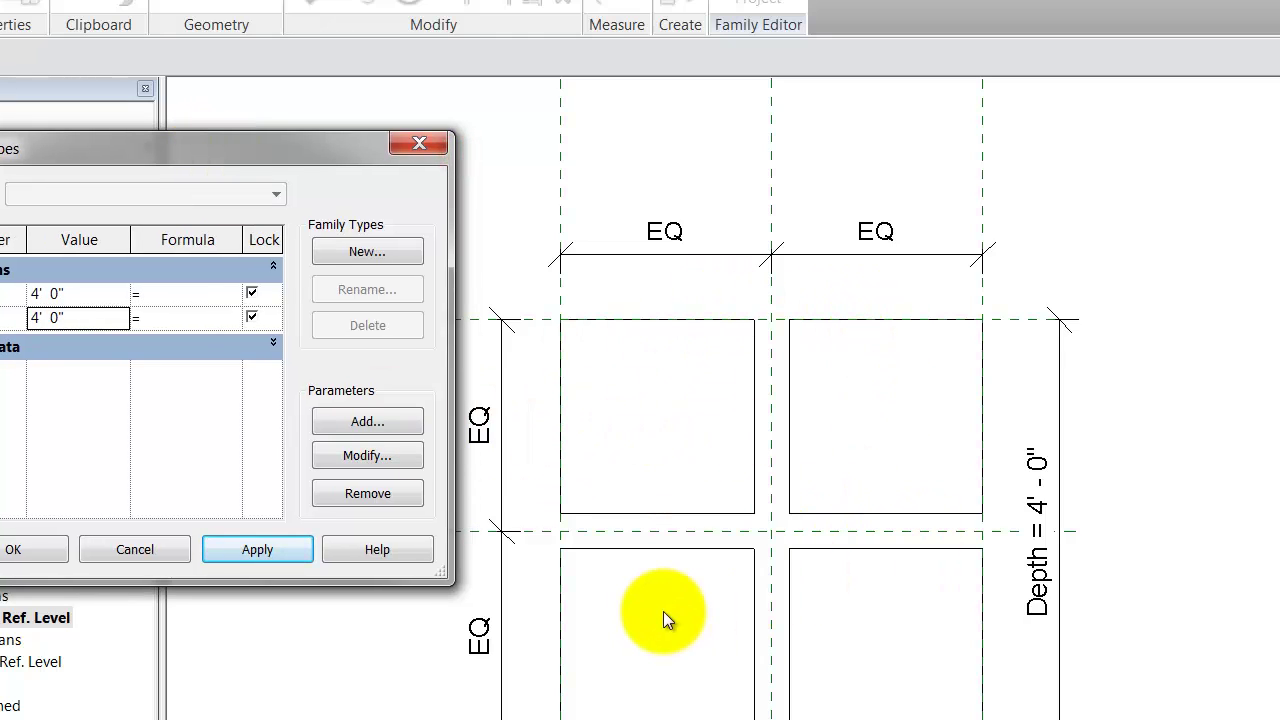
Set the column's Width and Depth back to 2' and apply the values
double_click(87, 300)
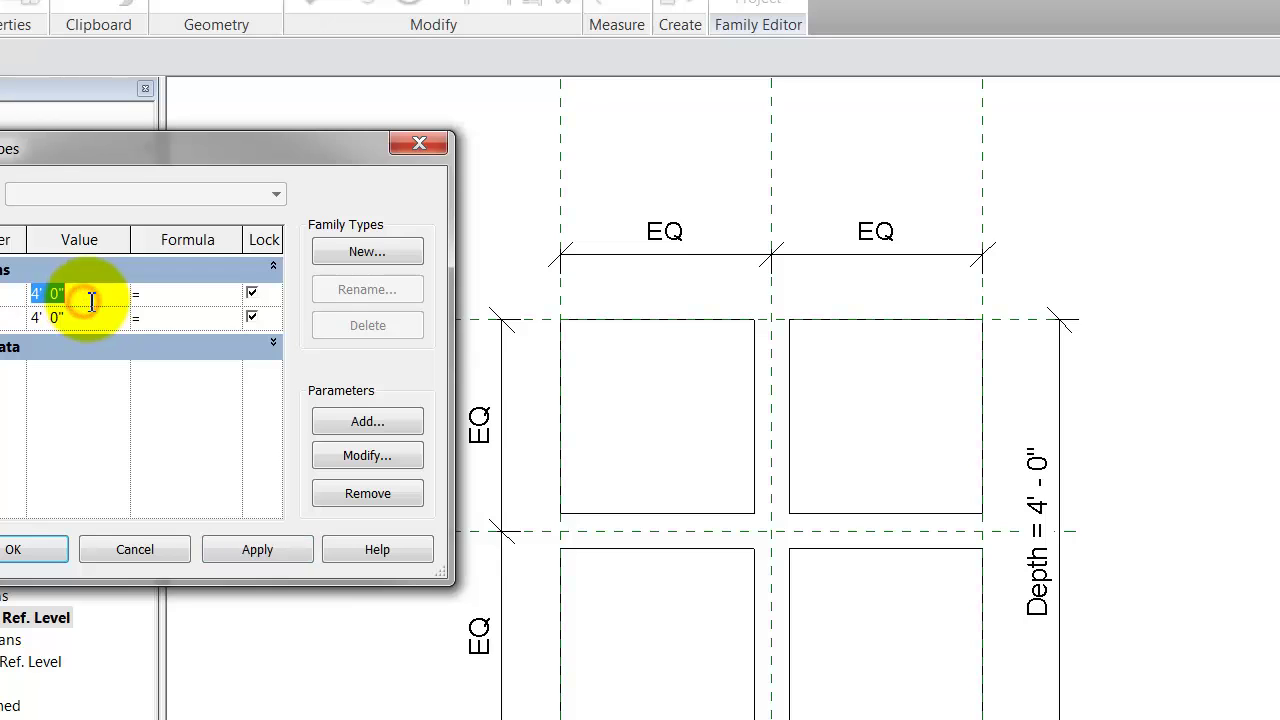
text(22)
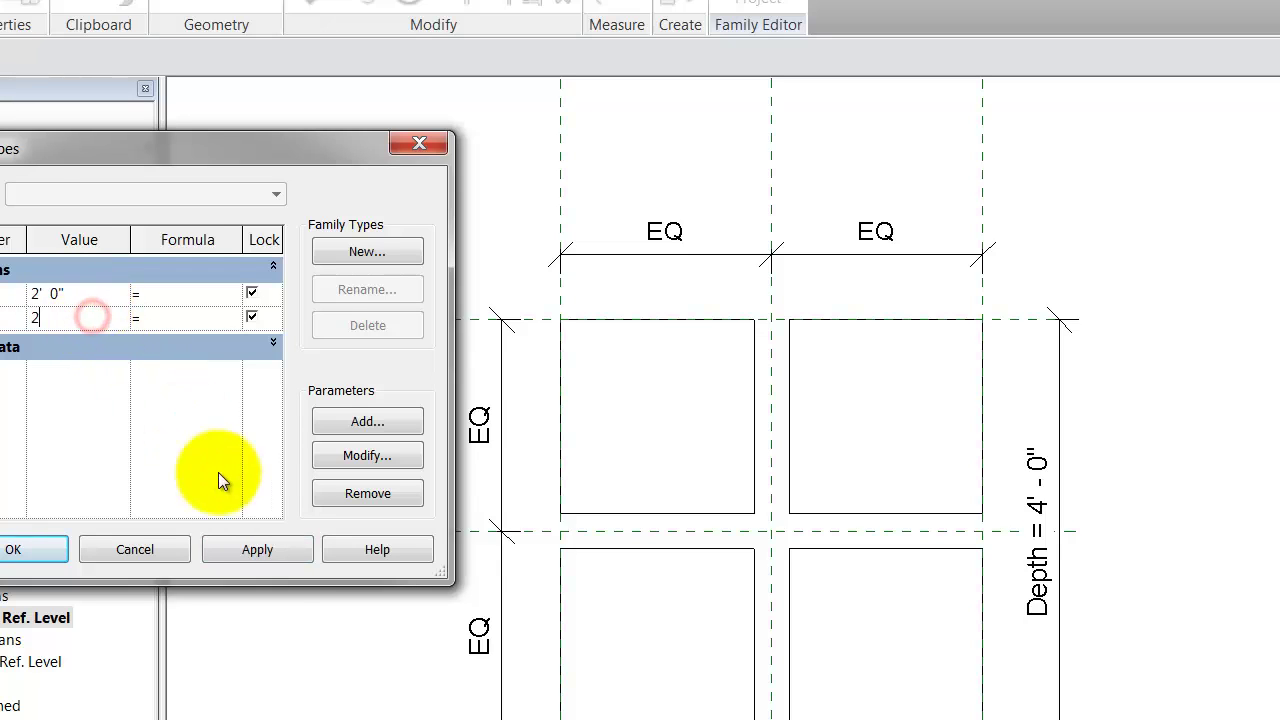
click(286, 556)
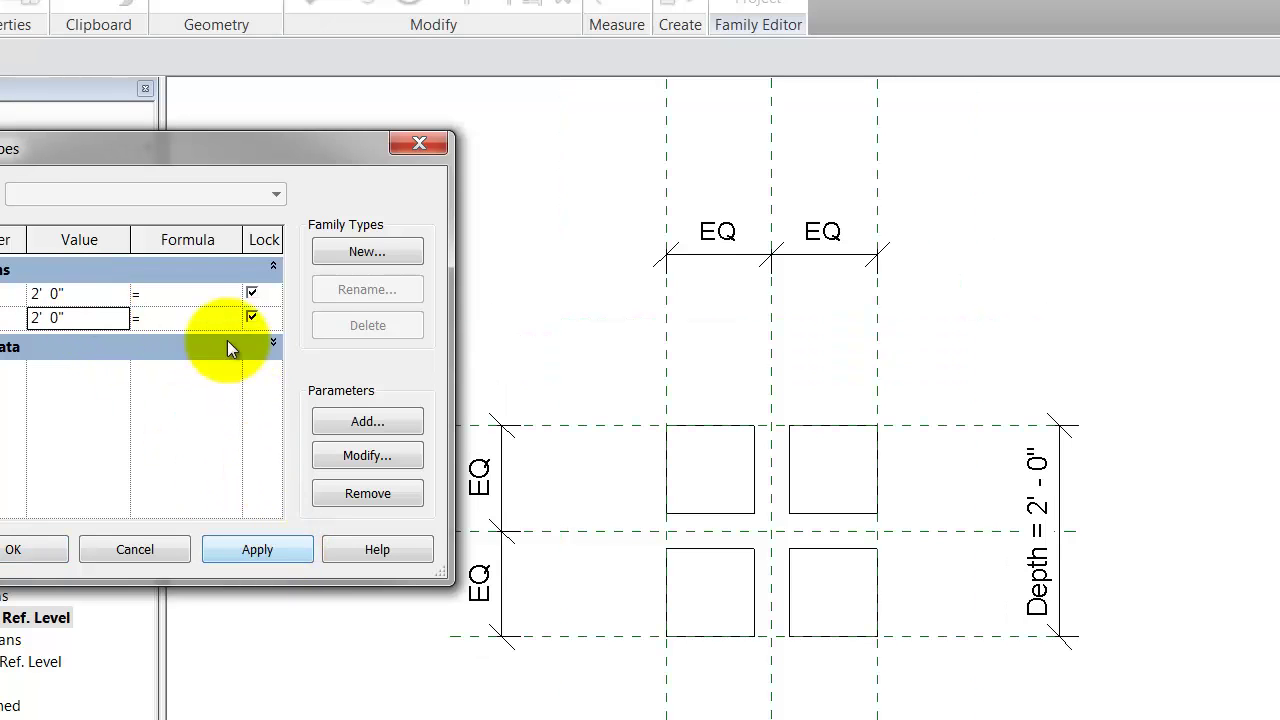
drag(161, 160, 317, 150)
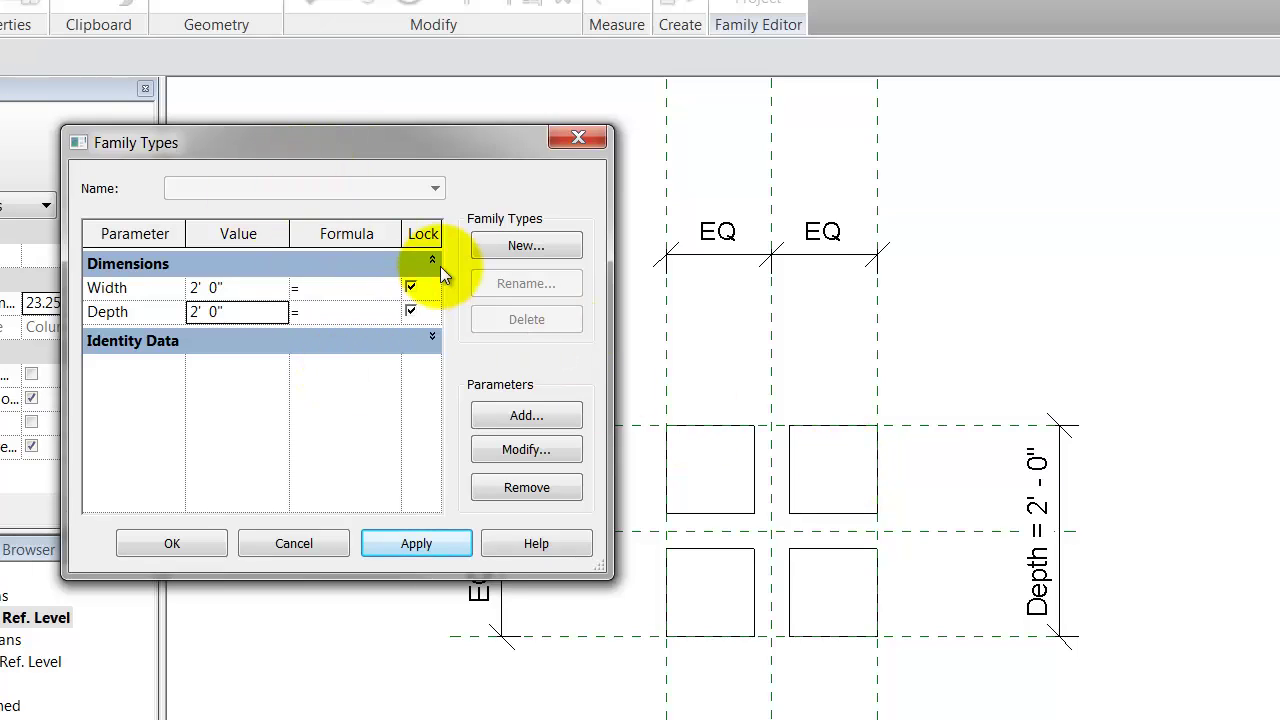
Create a new family type named "2' x 2' col"
click(518, 248)
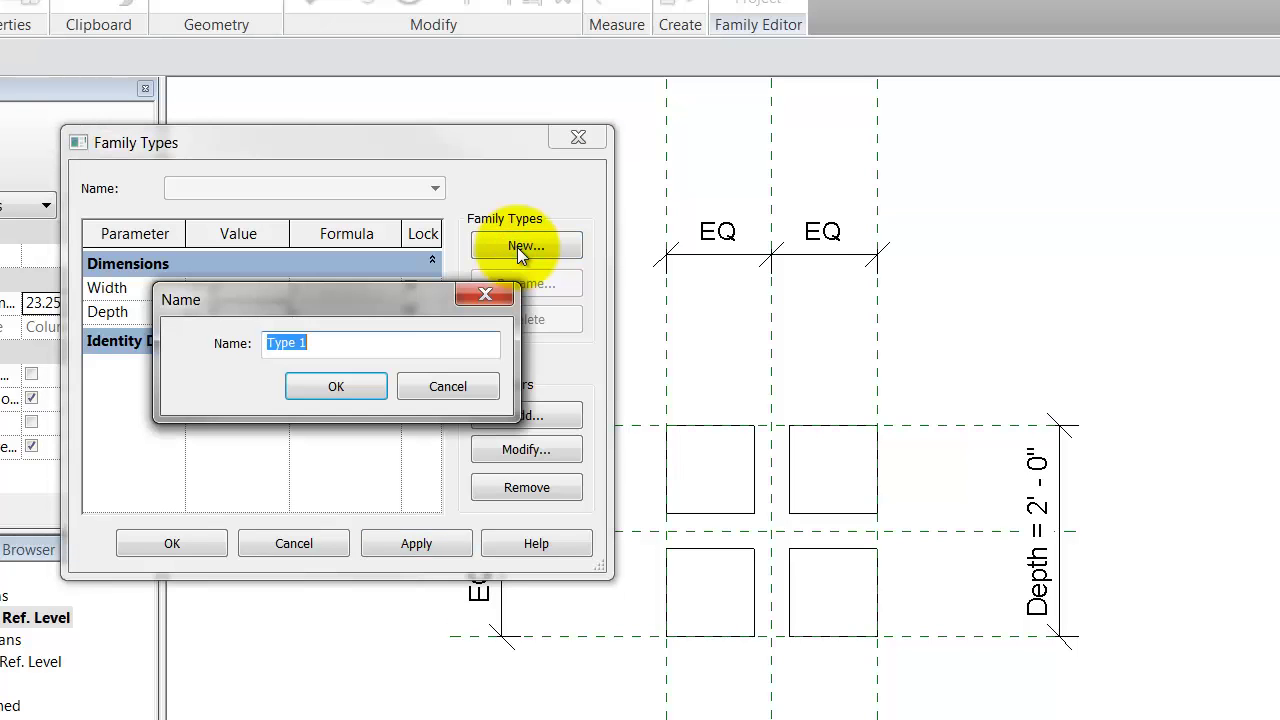
drag(370, 296, 1208, 348)
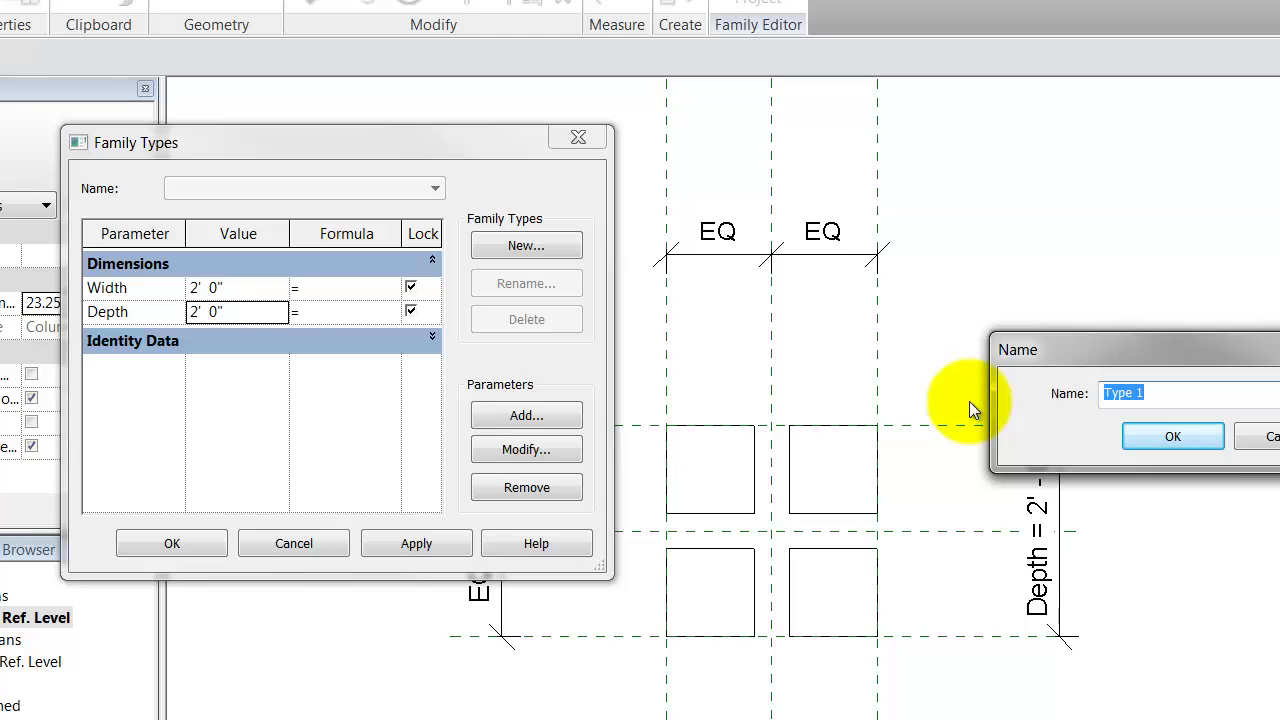
text(2' x 2')
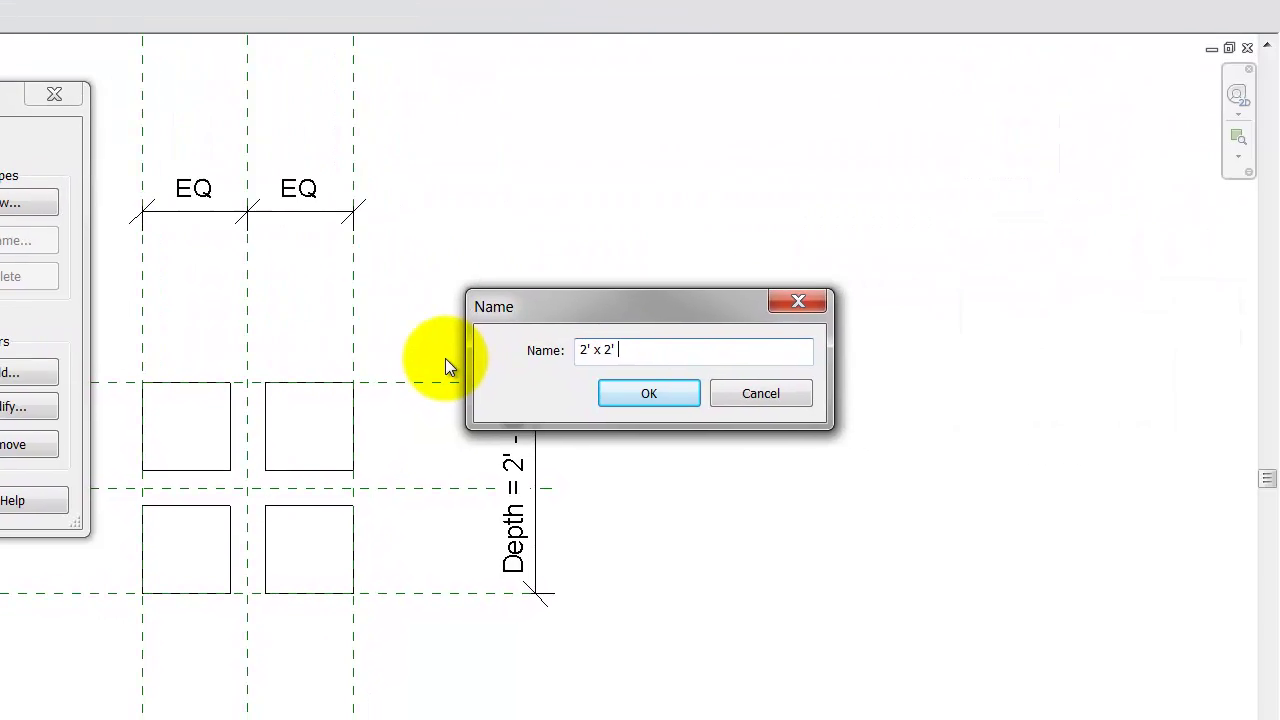
text( col)
click(645, 390)
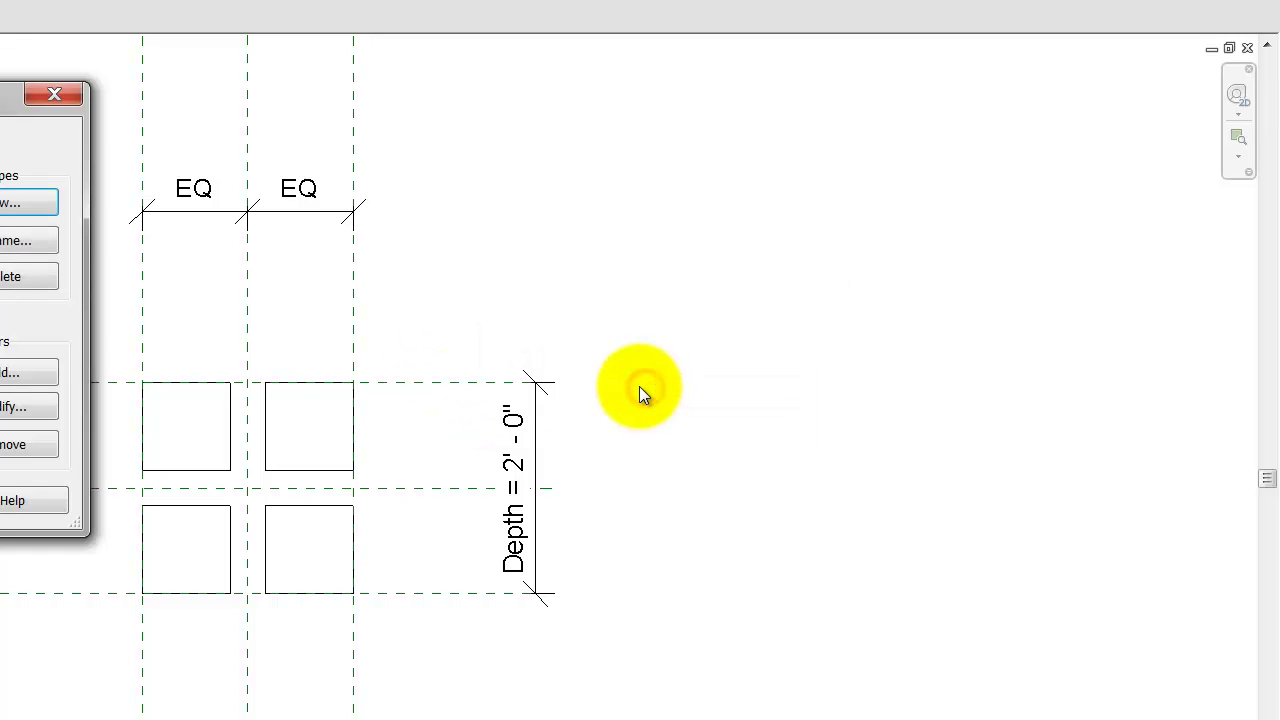
Create two more family types named "4' x 4' col" and "6' x 6' col"
click(8, 203)
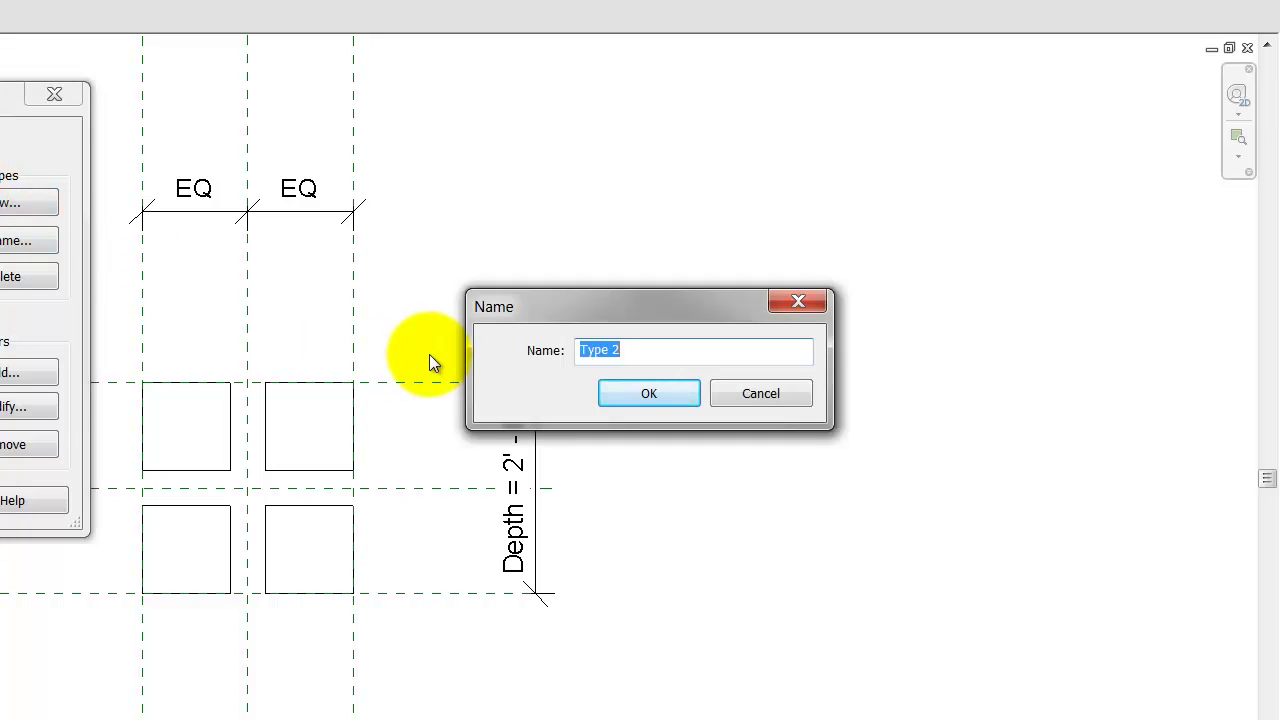
text(4' x 4' col)
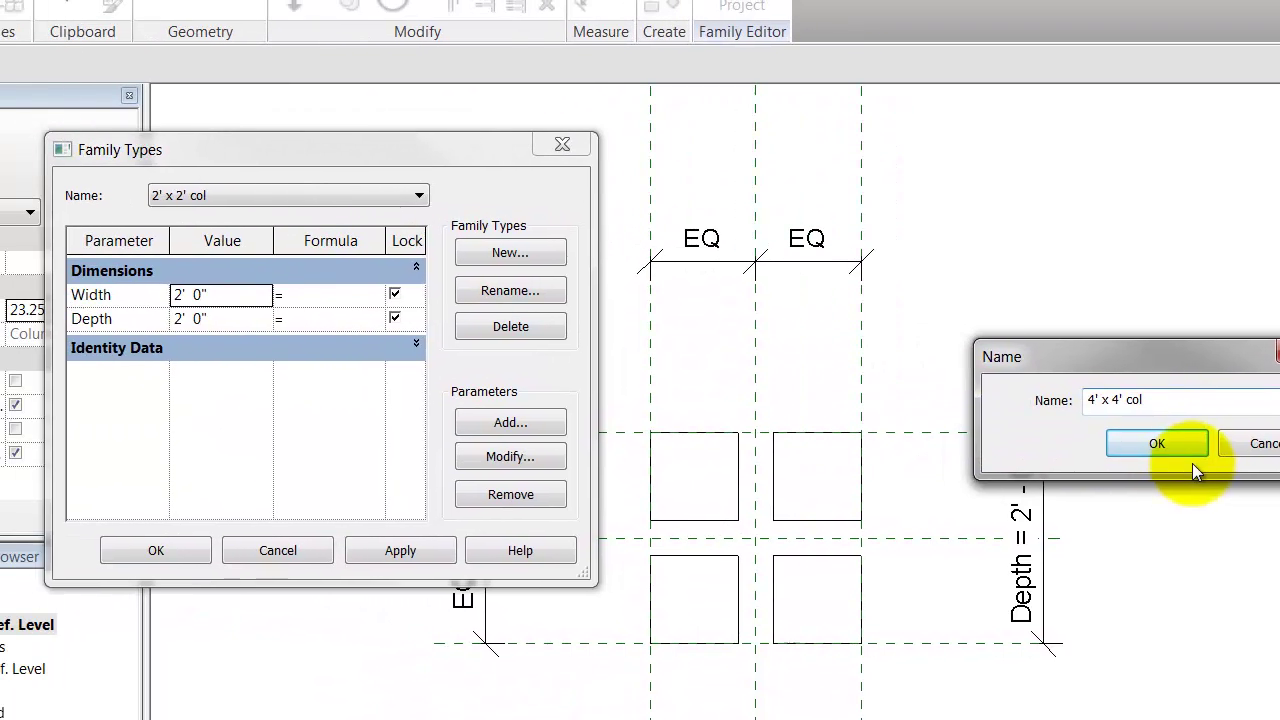
click(649, 393)
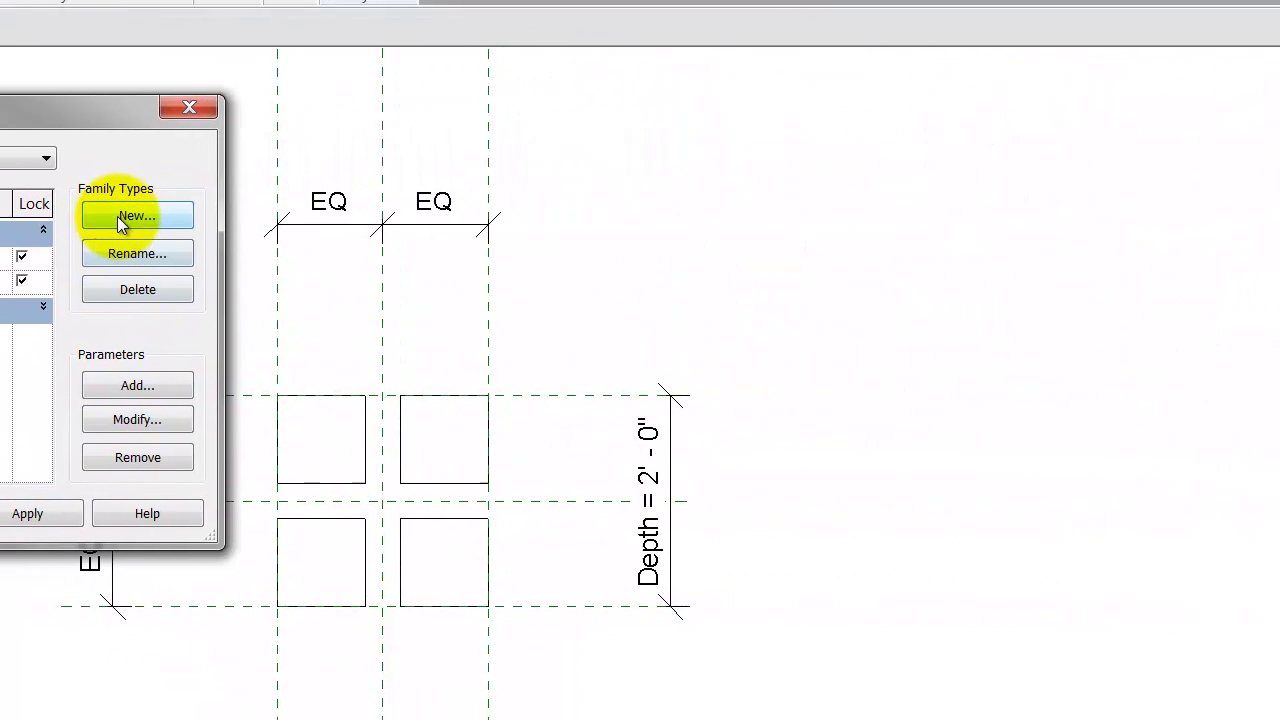
click(117, 216)
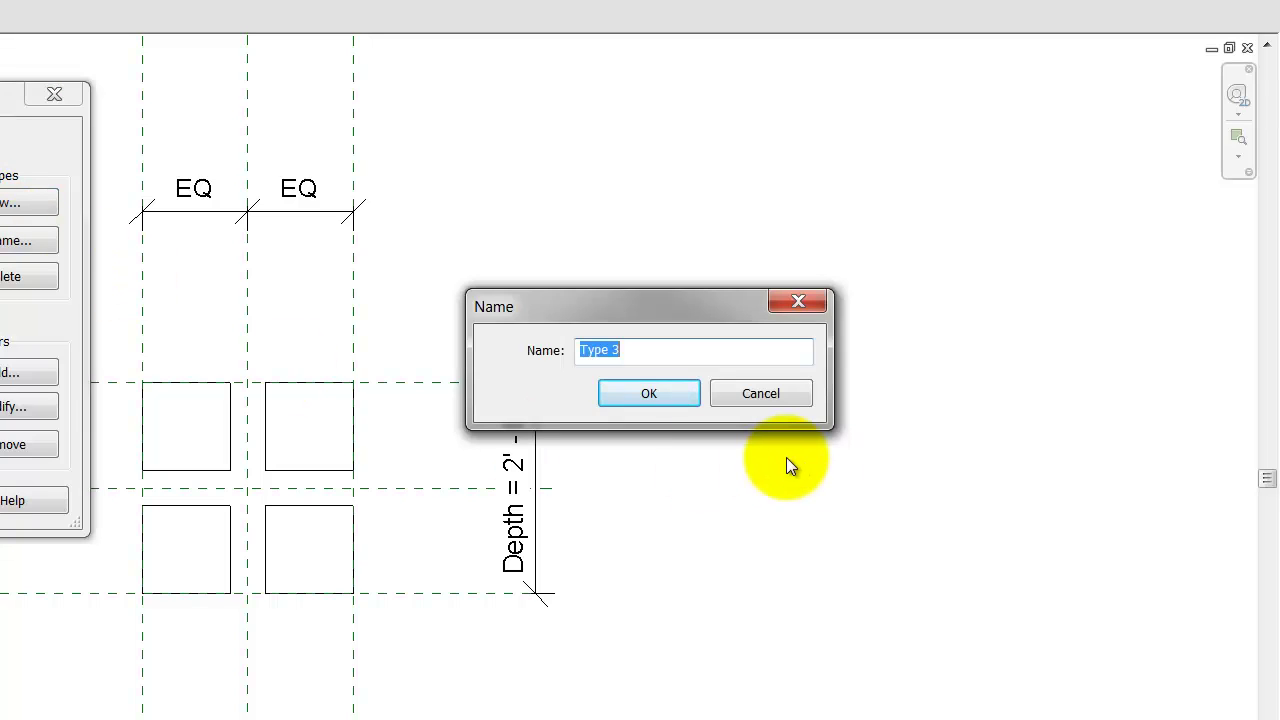
text(6' x 6' col)
click(670, 392)
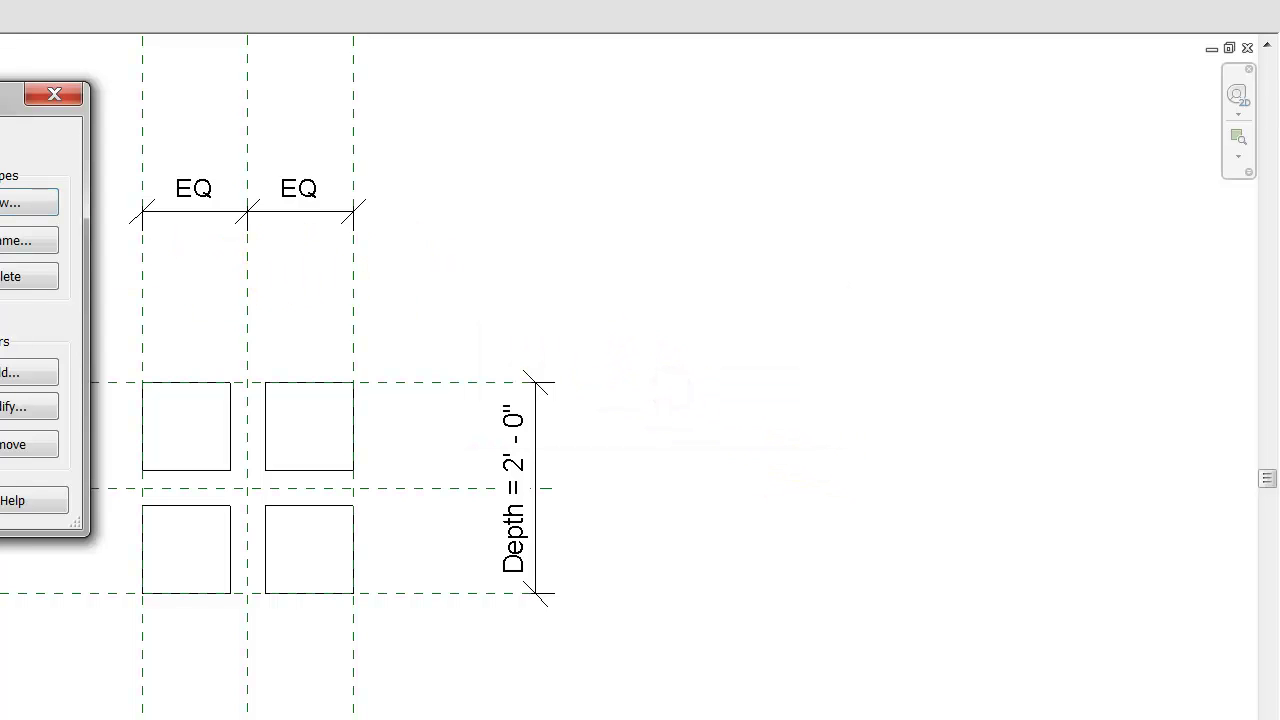
Switch through the three column types to compare their Width and Depth values, ending on "2' x 2' col"
click(450, 216)
click(450, 196)
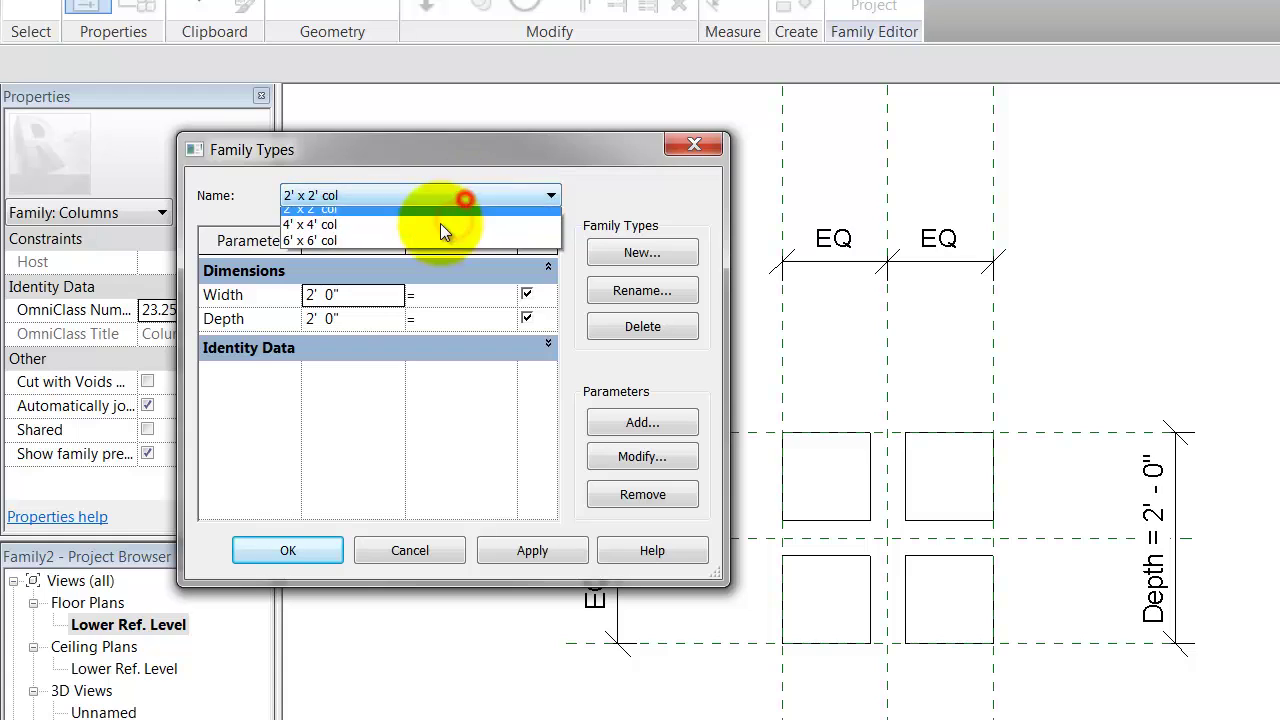
click(438, 231)
click(457, 197)
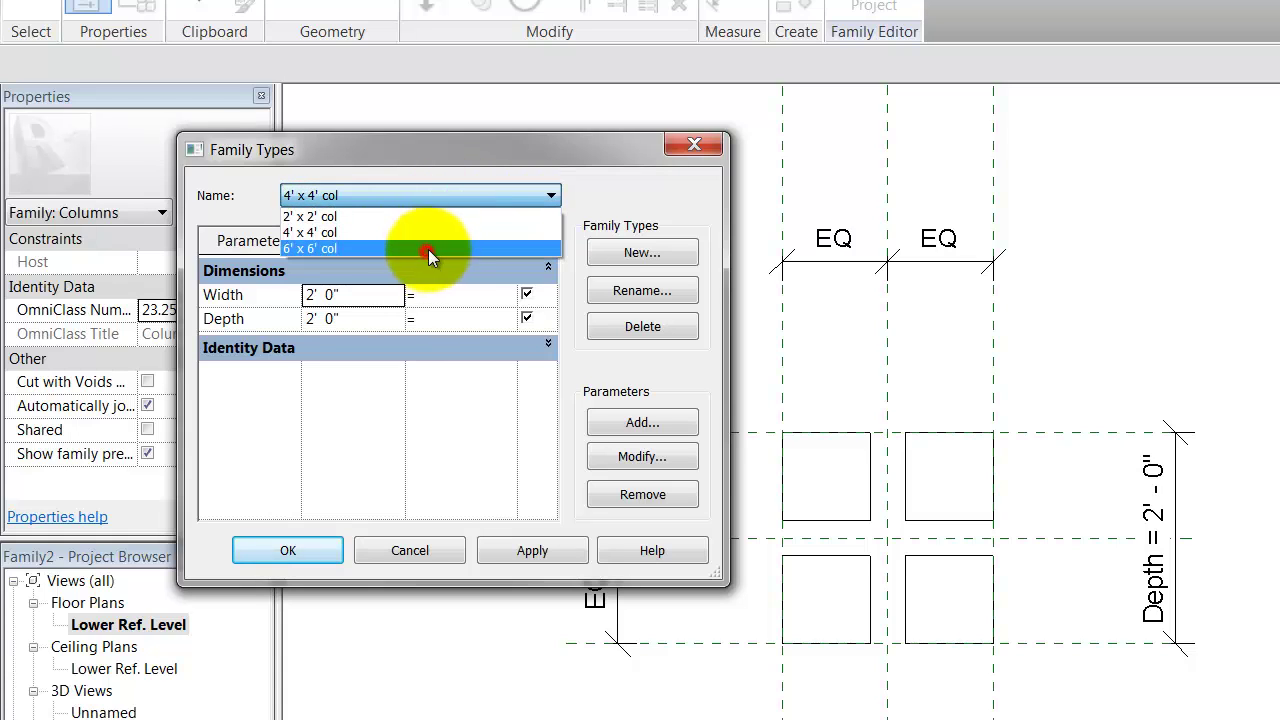
click(428, 249)
click(446, 197)
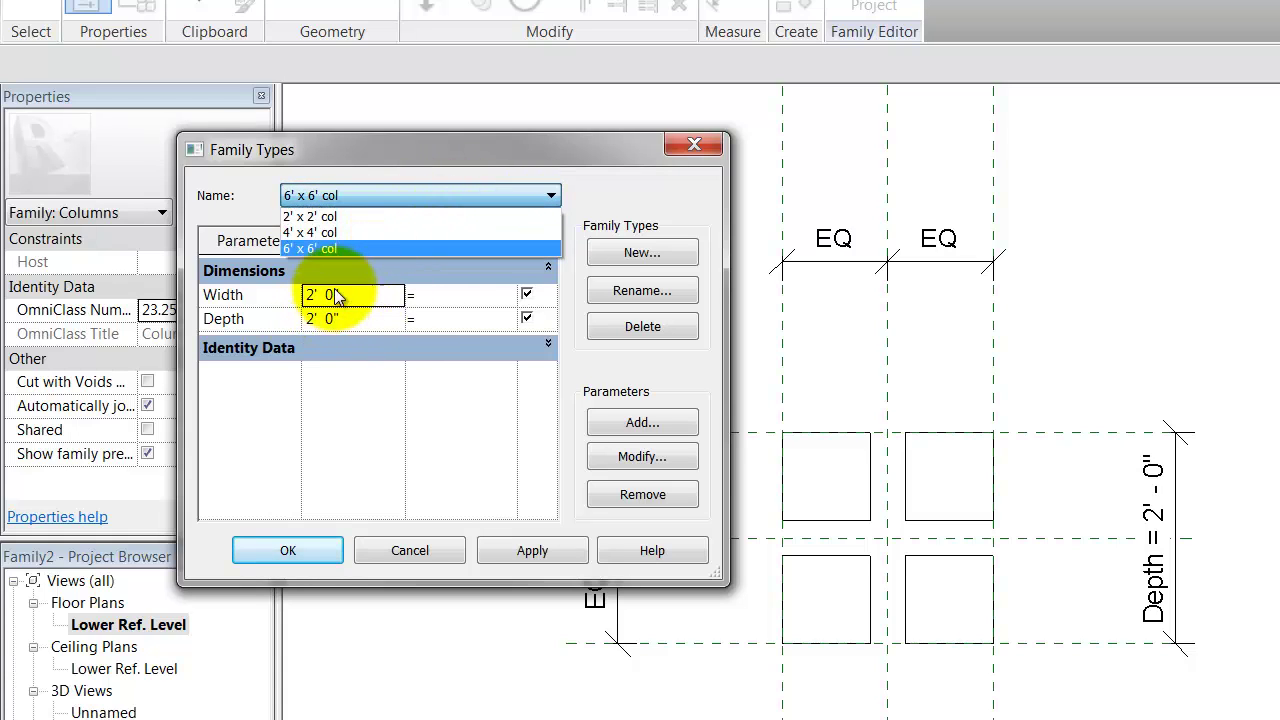
click(343, 216)
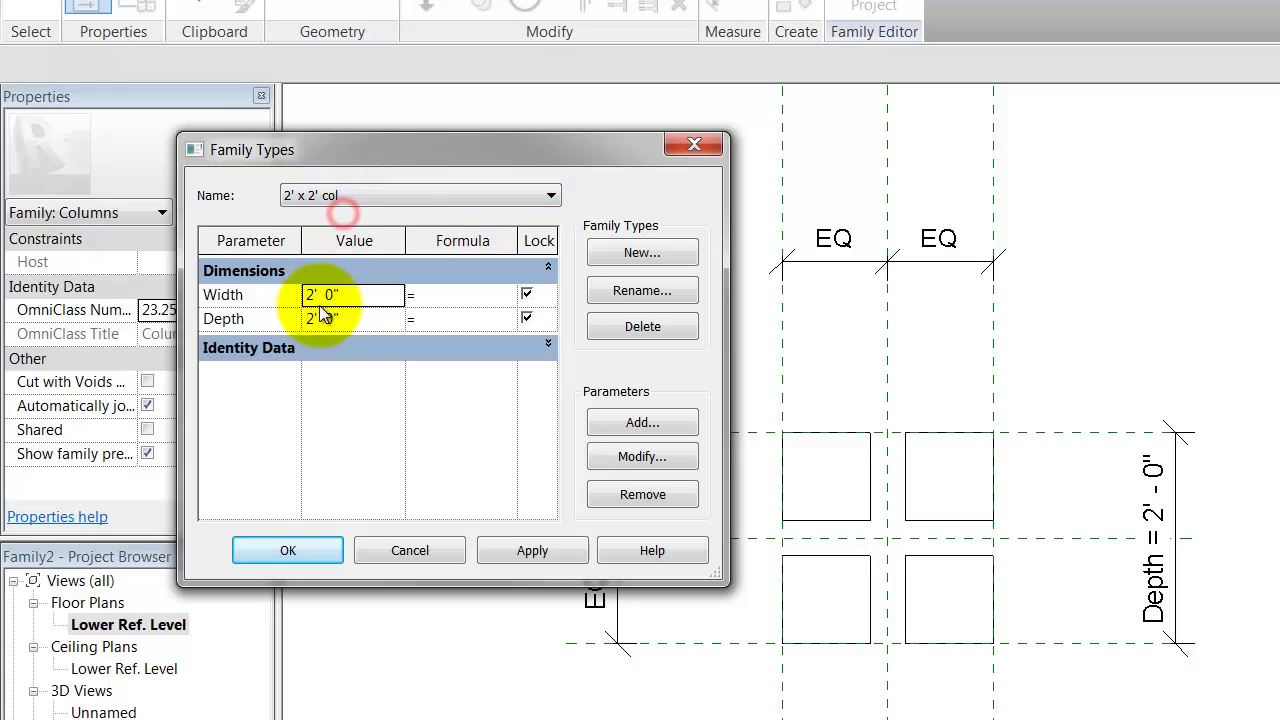
Set the Width and Depth of the "4' x 4' col" type to 4'
click(386, 197)
click(320, 224)
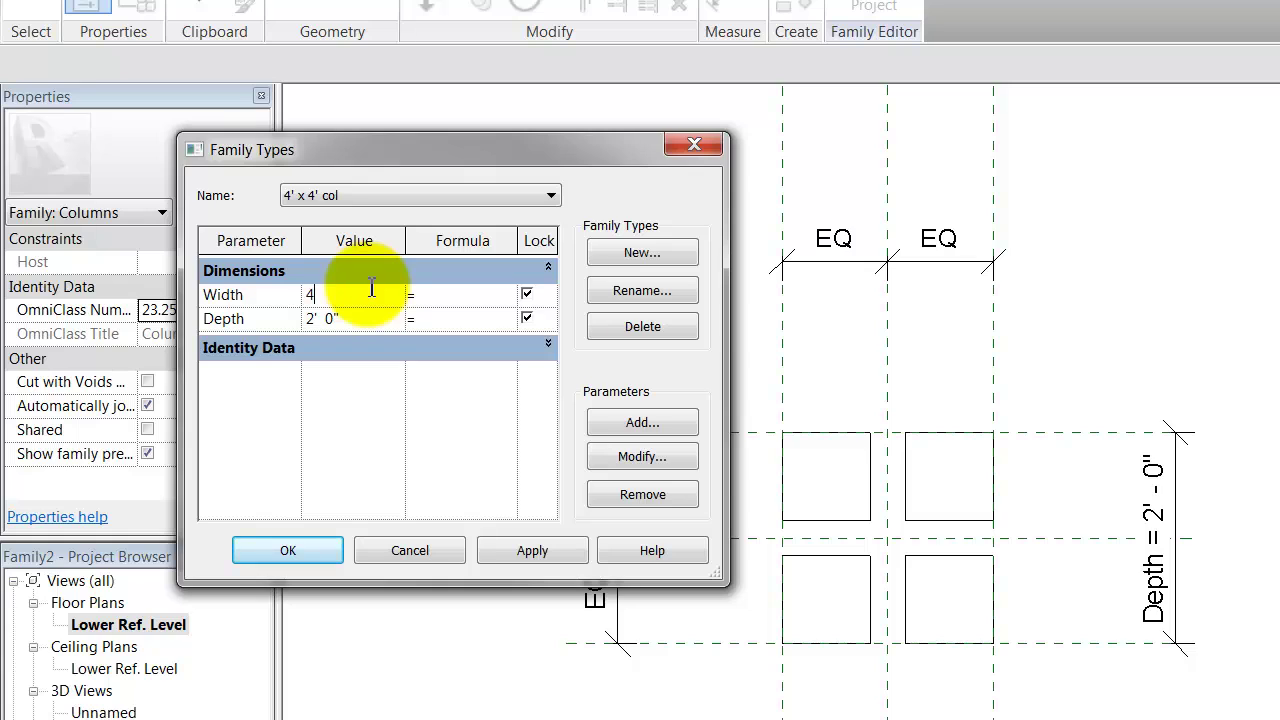
click(355, 318)
text(4)
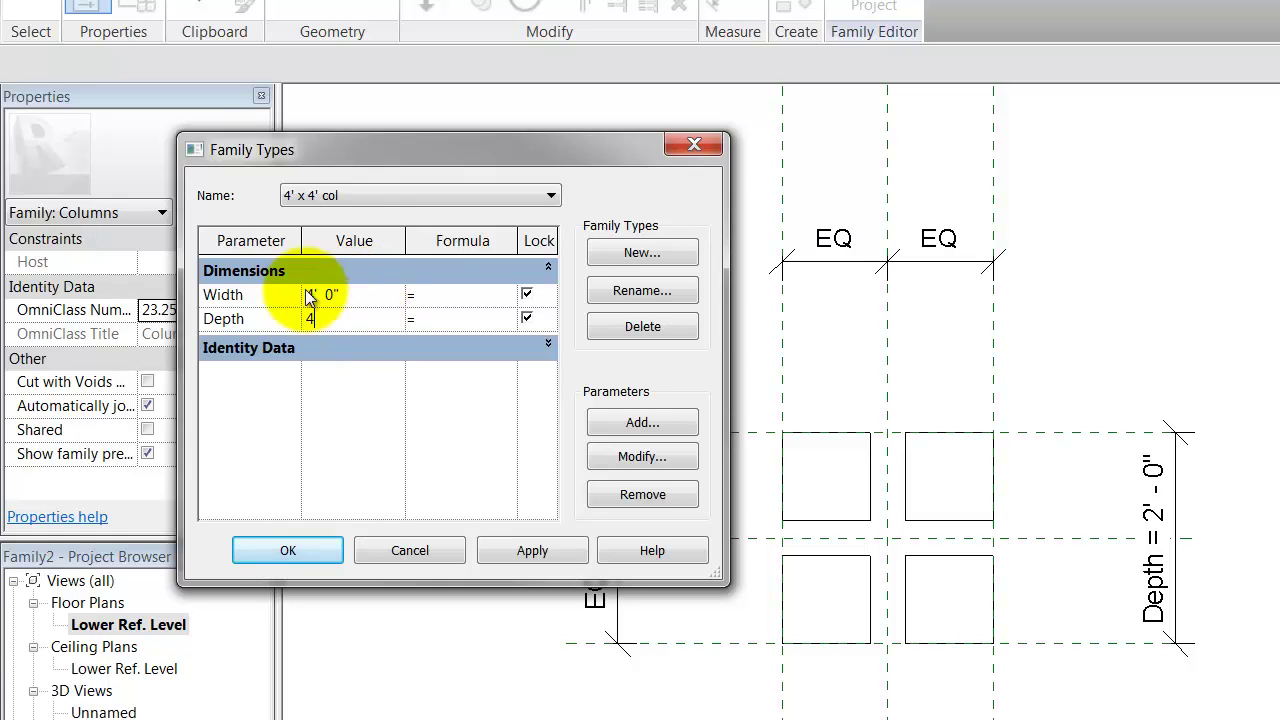
Set the Width and Depth of the "6' x 6' col" type to 6'
click(373, 196)
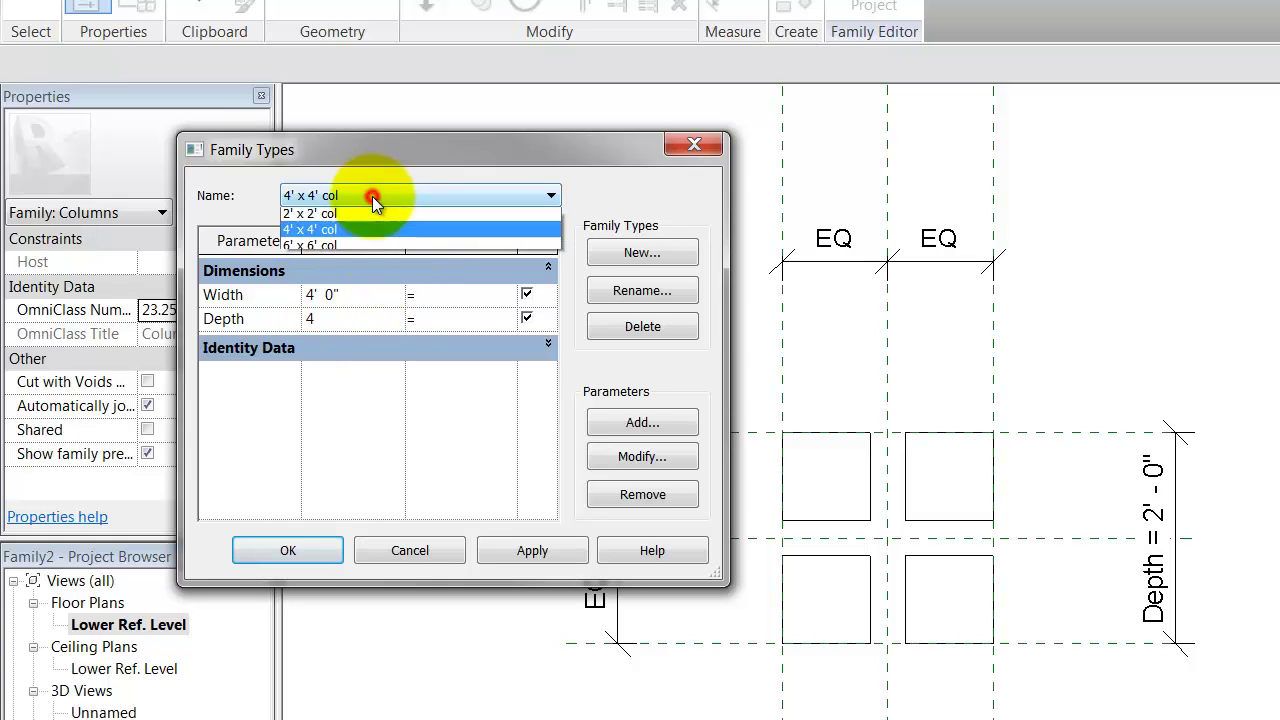
click(356, 247)
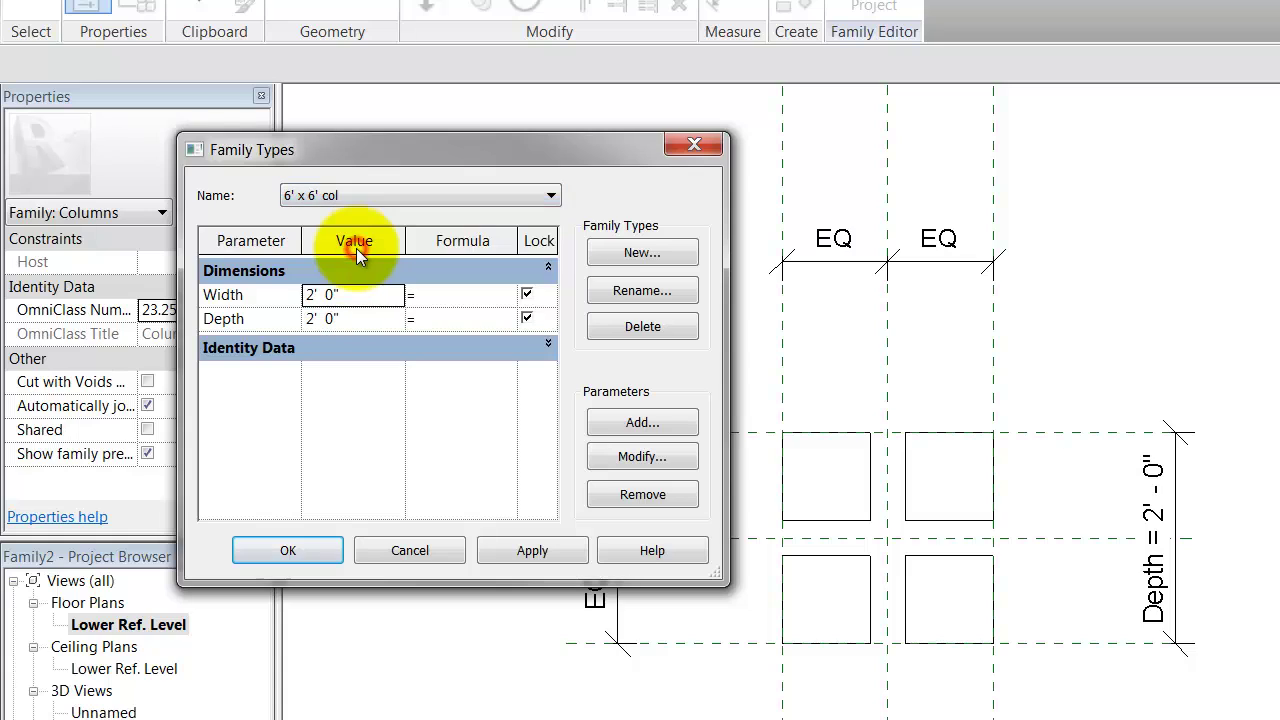
click(370, 298)
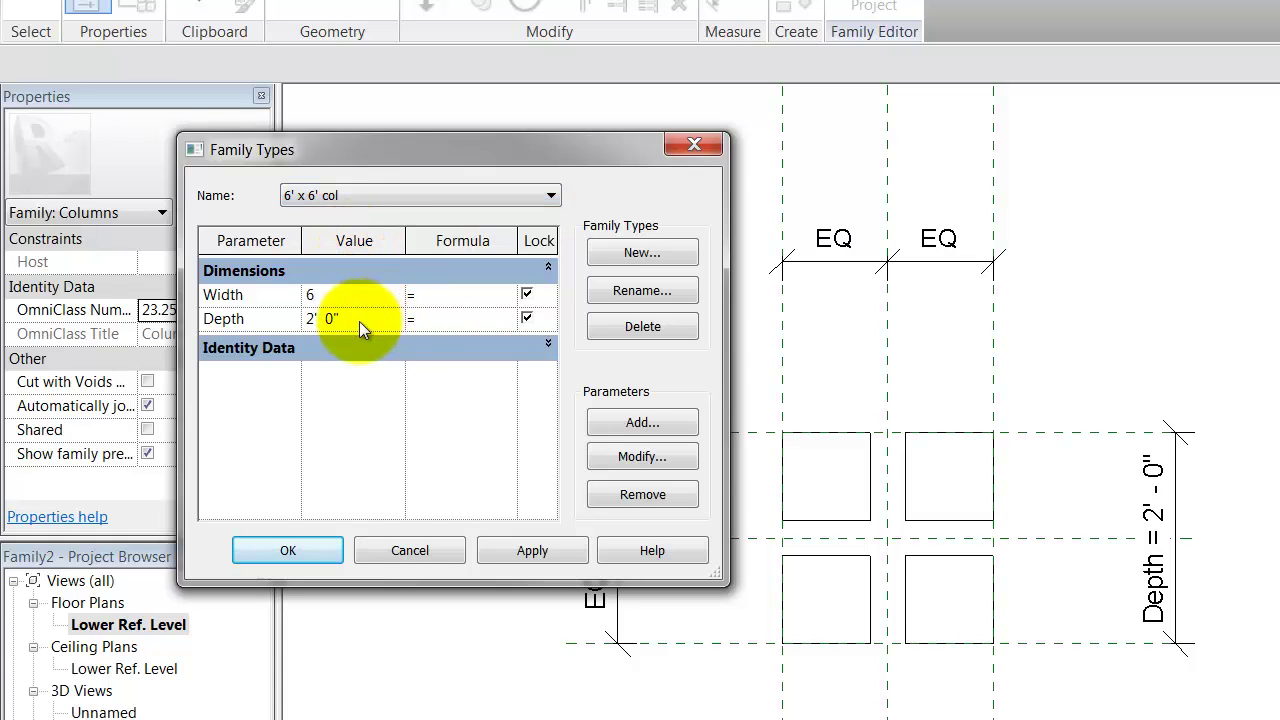
text(6)
Check the Width and Depth of all three column types and apply the "6' x 6' col" type to the model
click(325, 195)
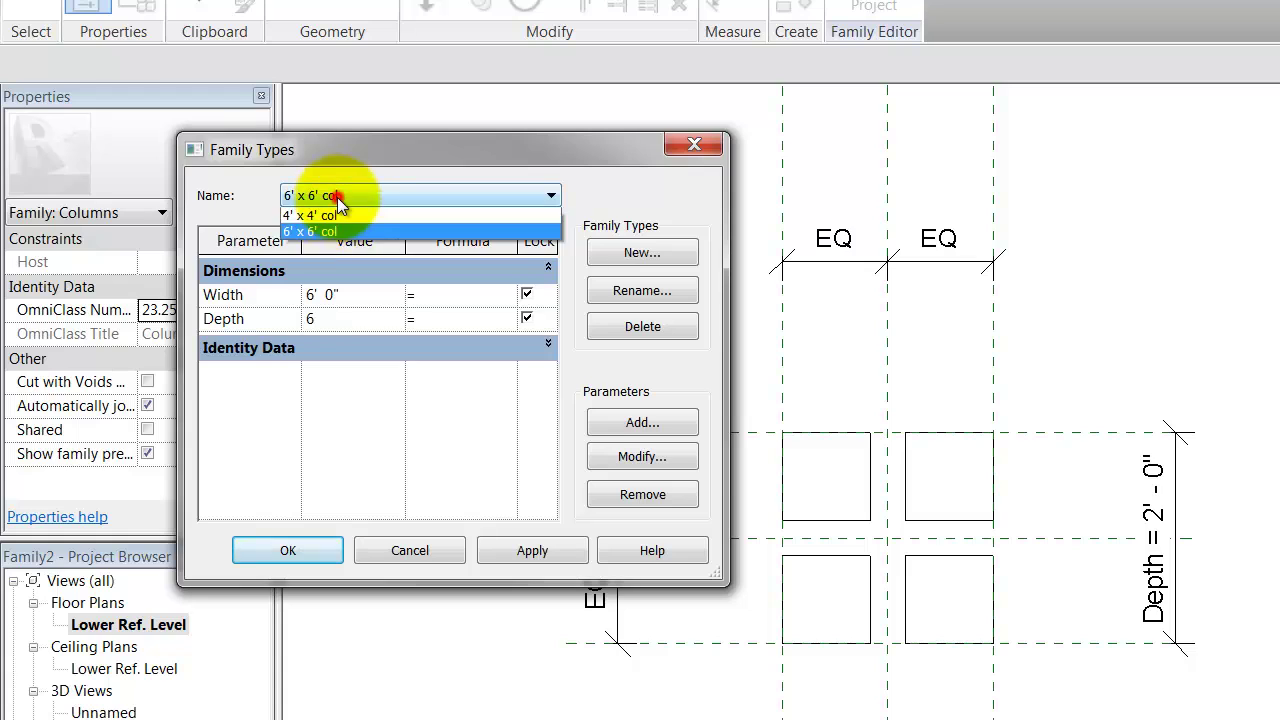
click(341, 218)
click(361, 191)
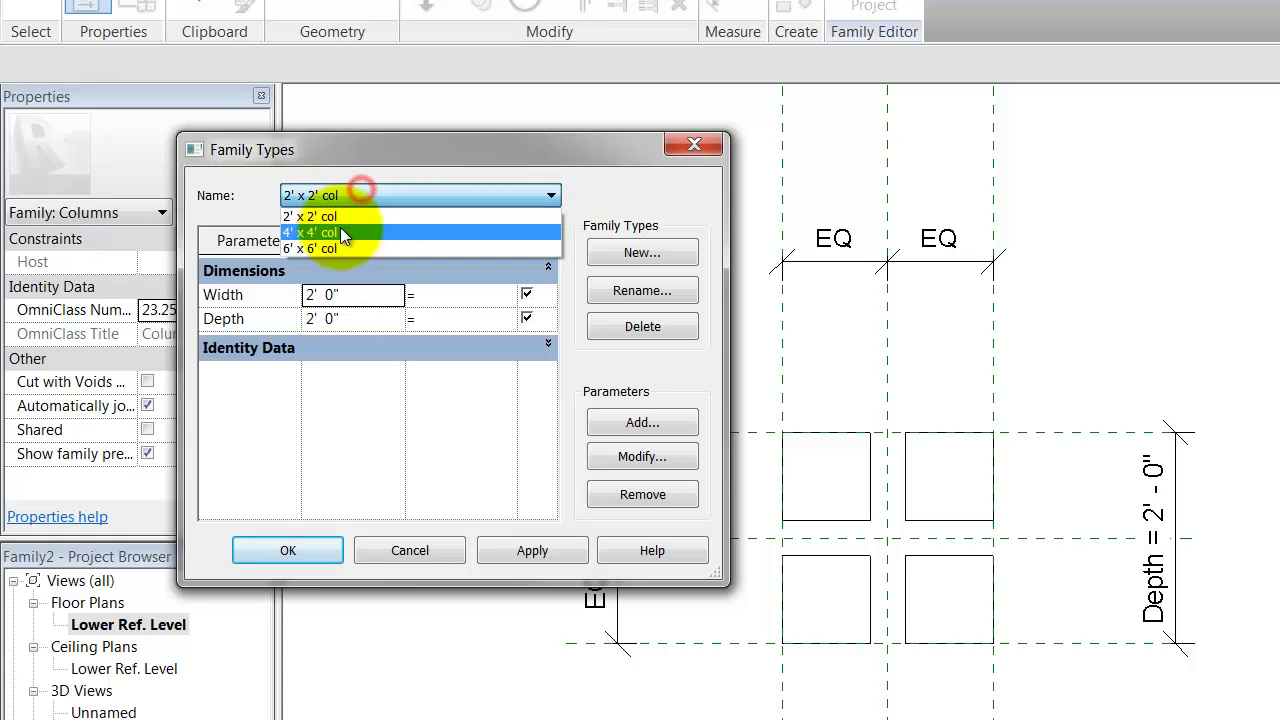
click(340, 230)
click(363, 192)
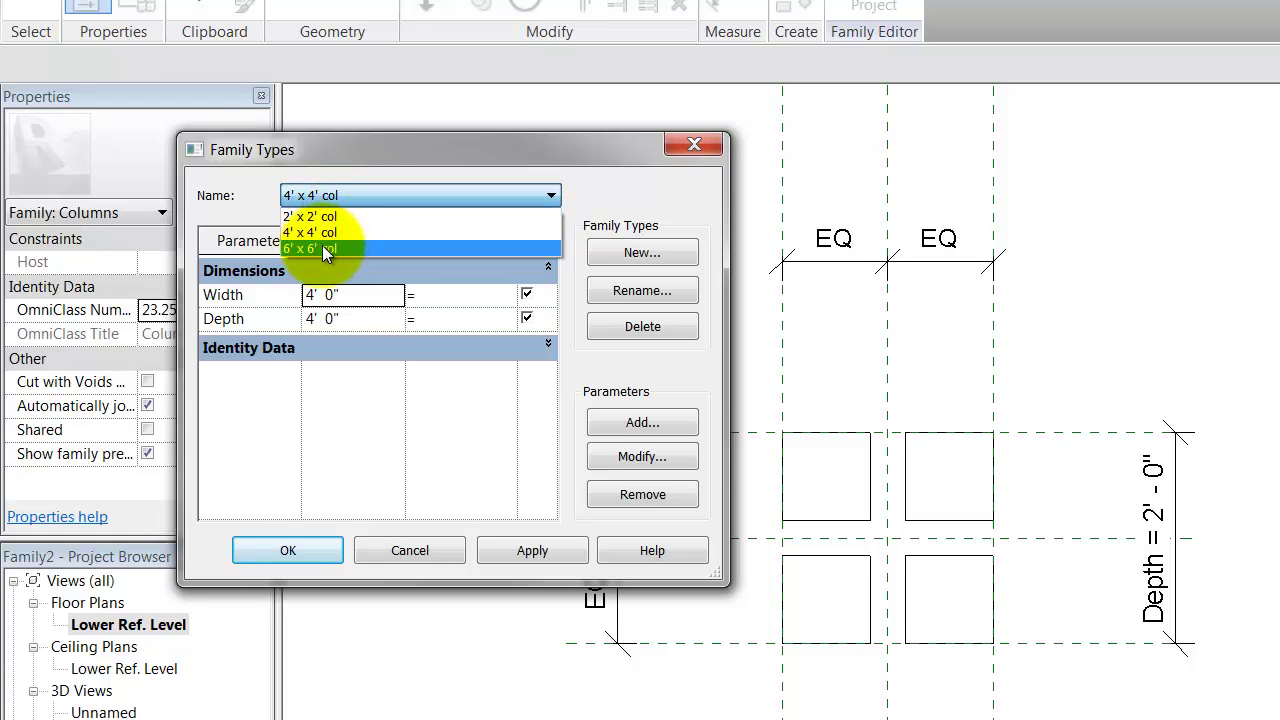
click(321, 247)
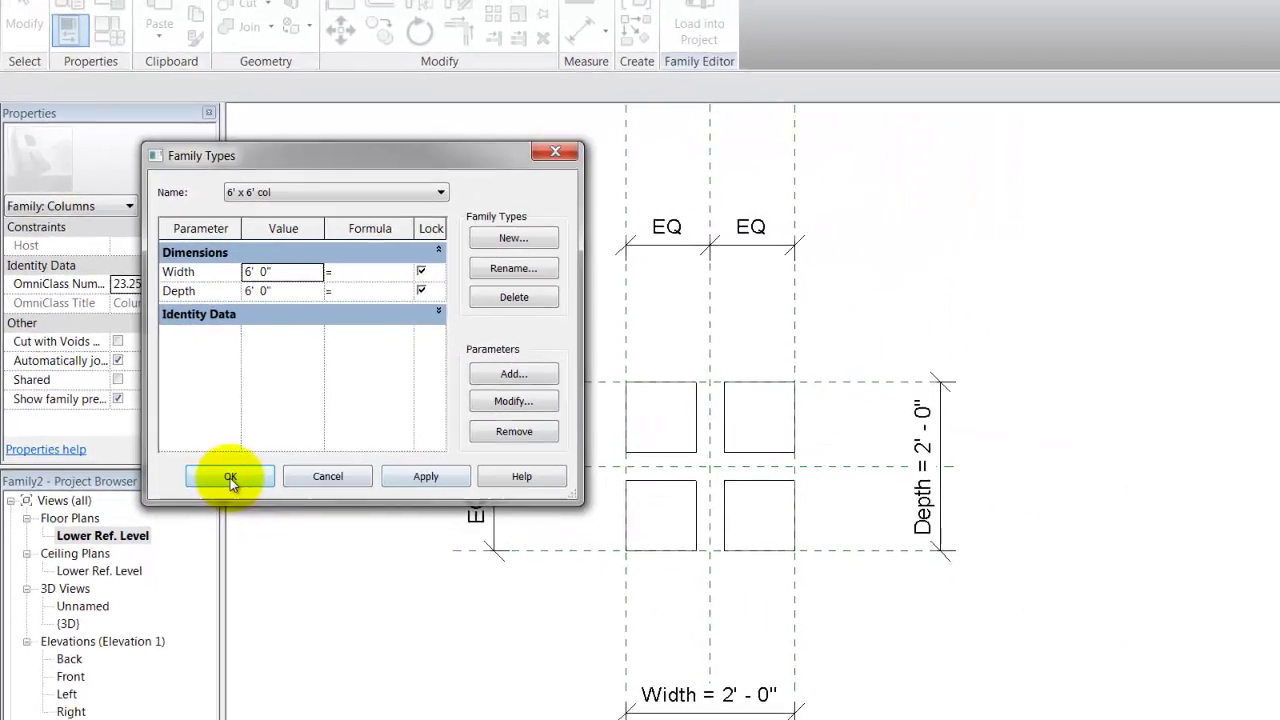
click(288, 550)
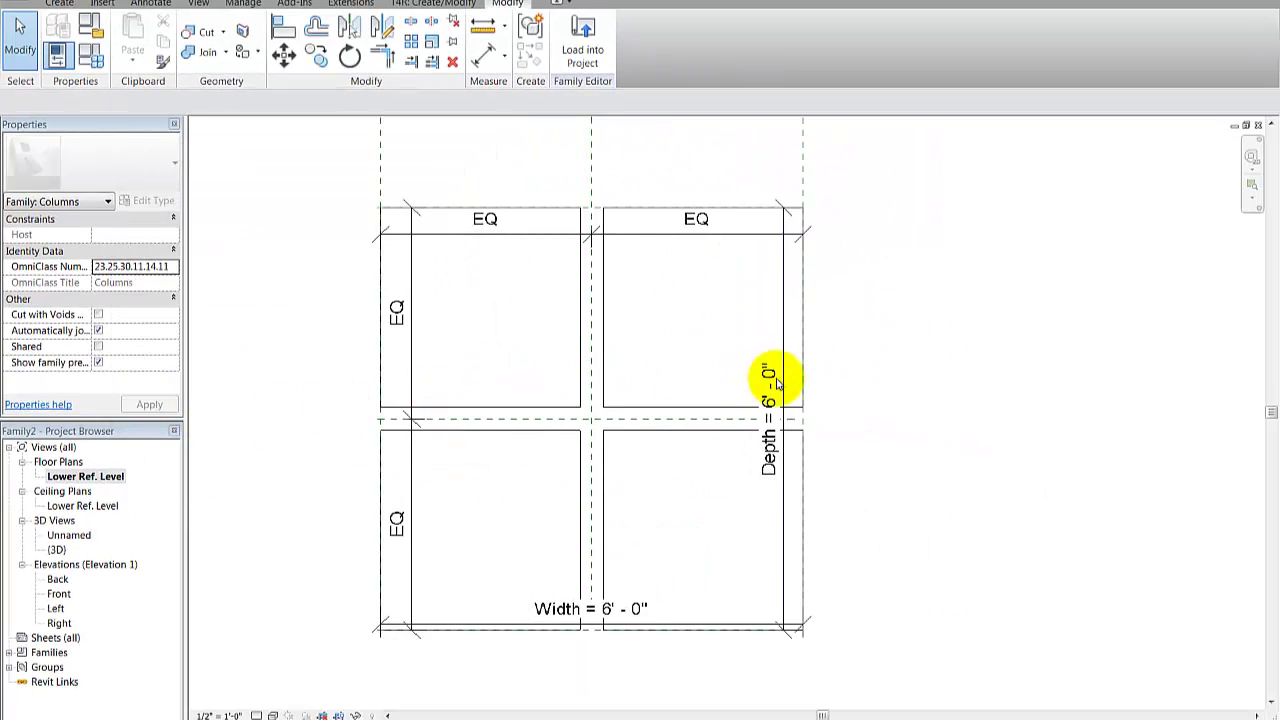
Open the default 3D view to examine the four shafts at the 6' size
scroll(885, 382, down, 1)
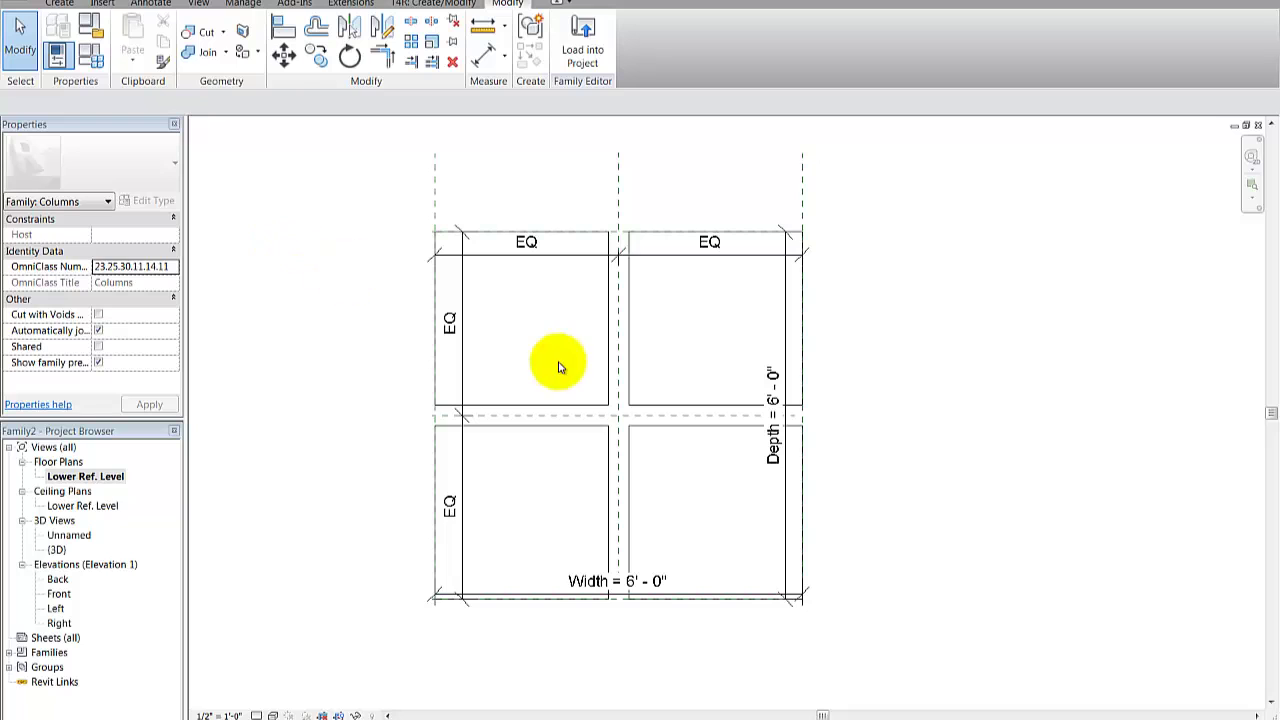
drag(602, 390, 370, 227)
click(285, 4)
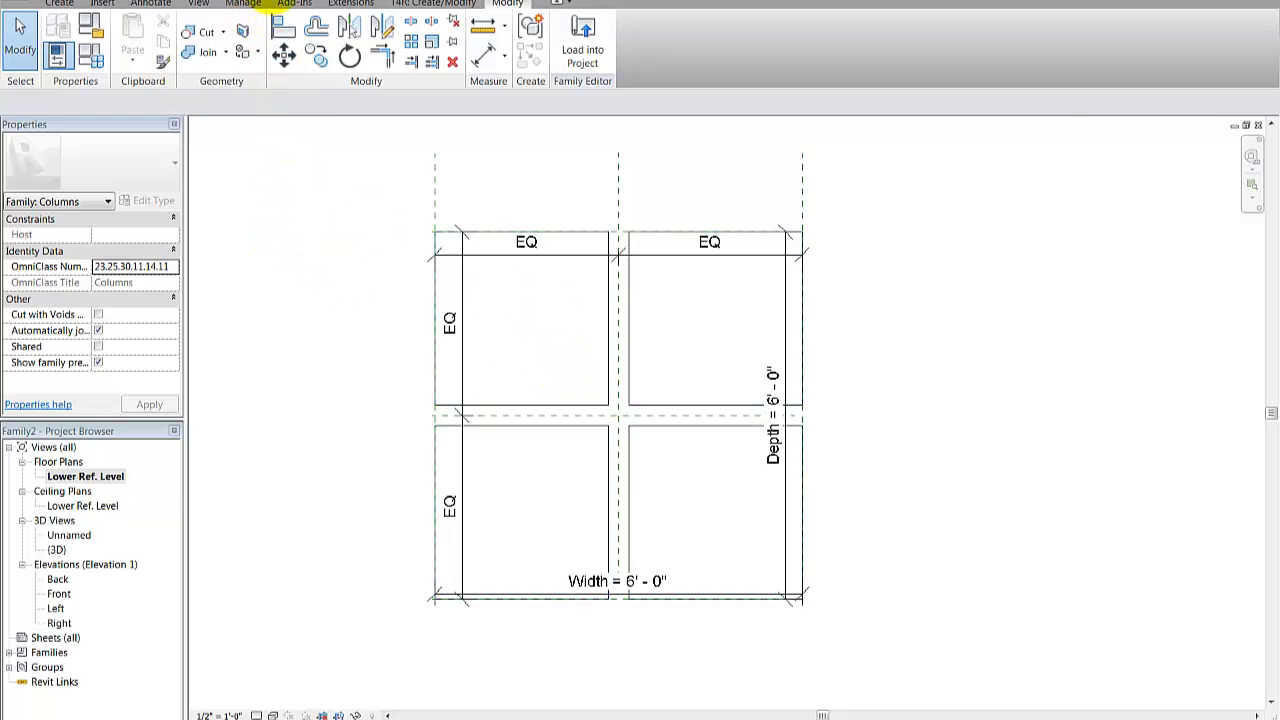
scroll(756, 435, down, 3)
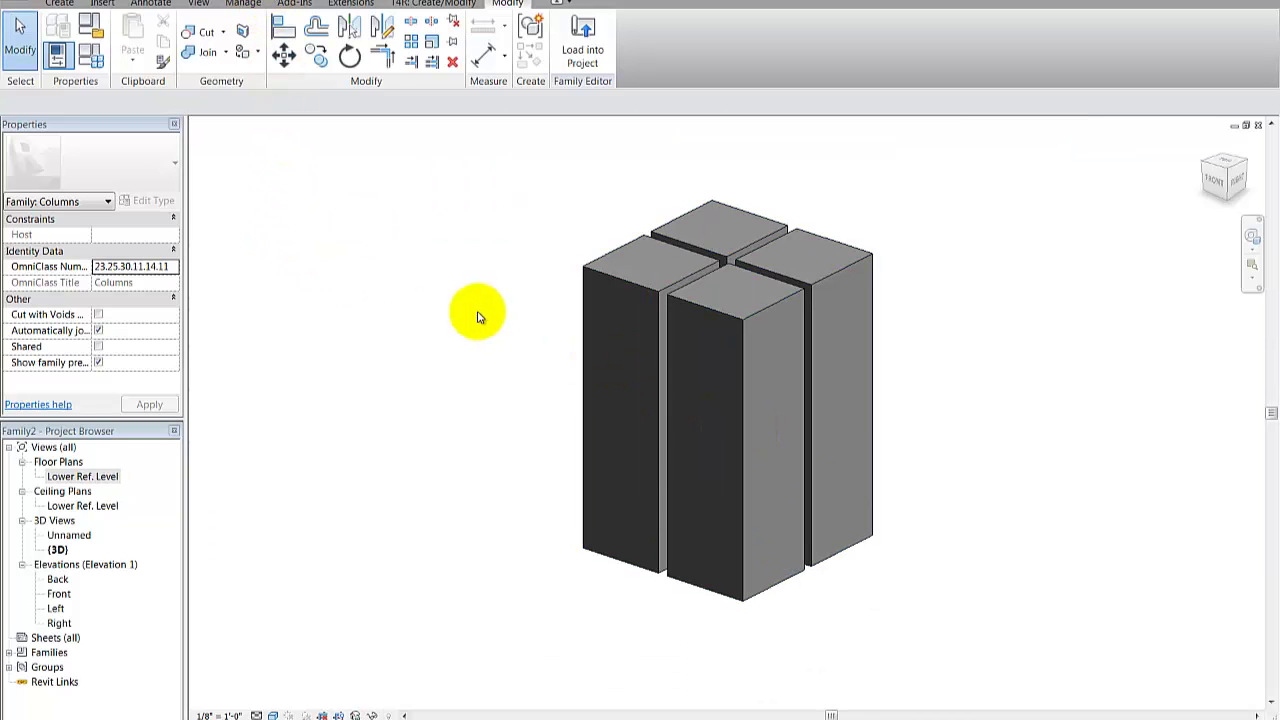
Apply the "4' x 4' col" type and finally the "2' x 2' col" type to the column in the 3D view
click(91, 62)
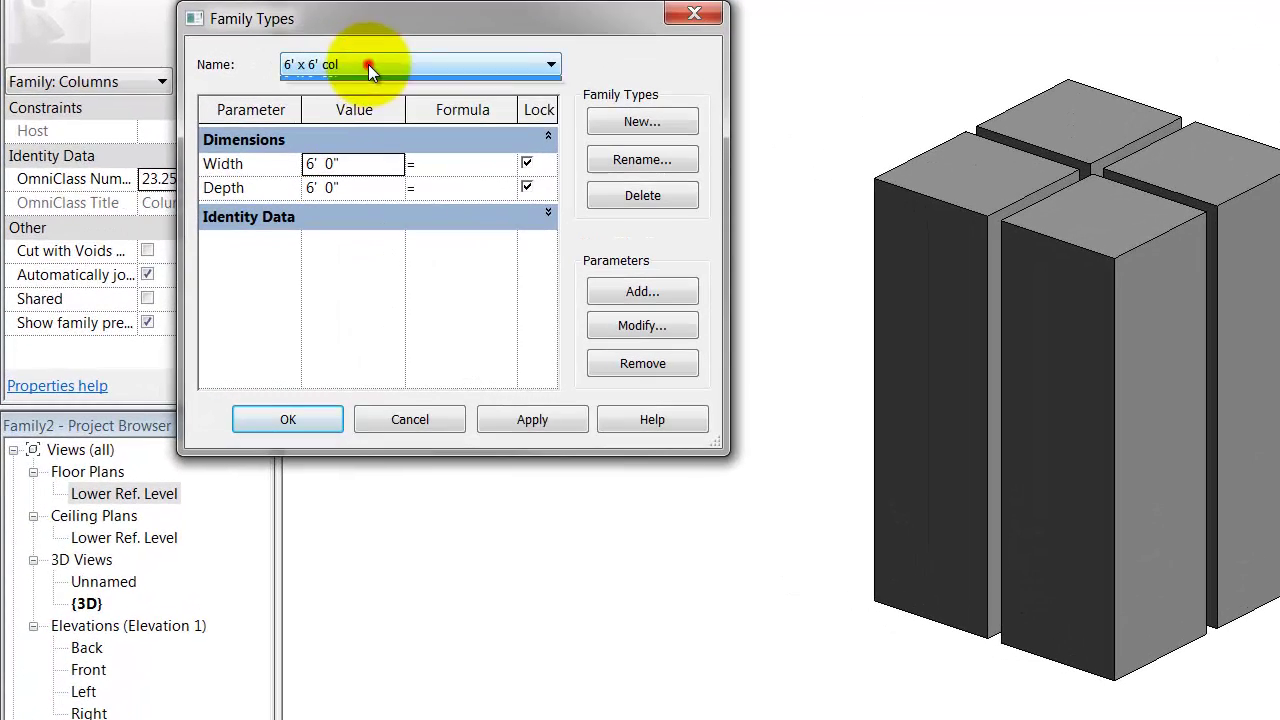
click(245, 190)
click(345, 102)
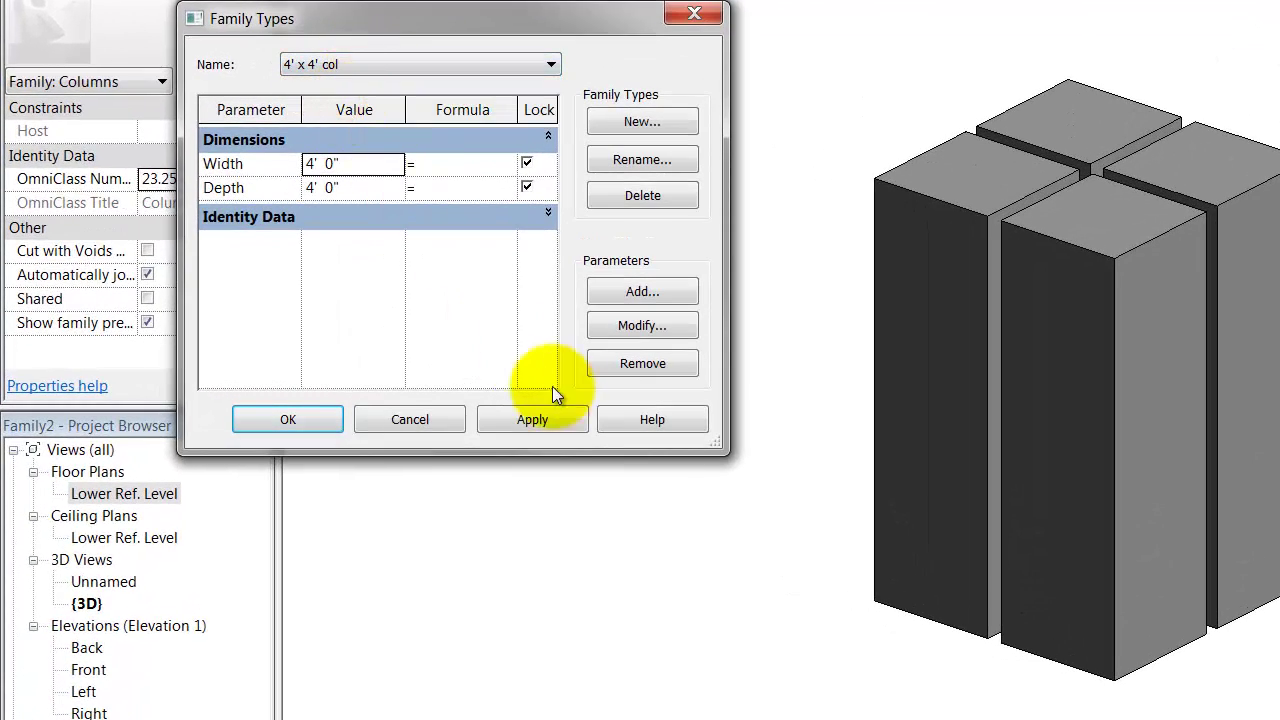
click(553, 418)
click(332, 62)
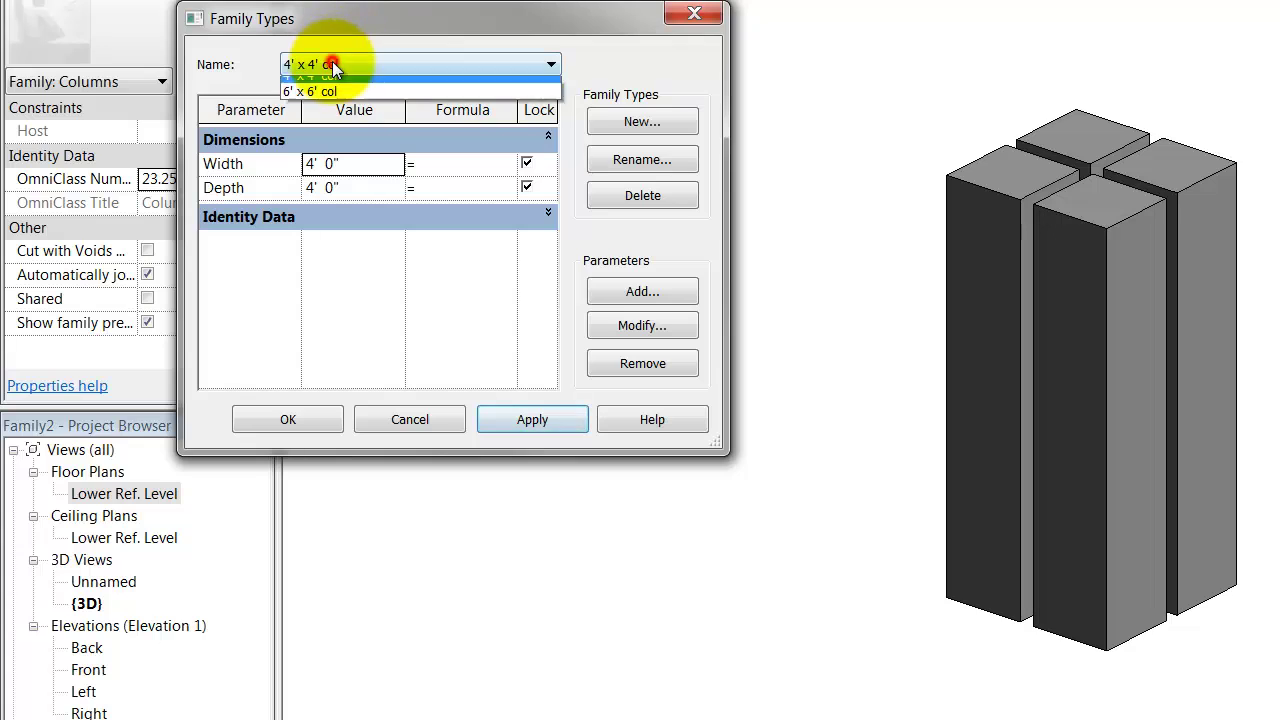
click(330, 87)
click(530, 419)
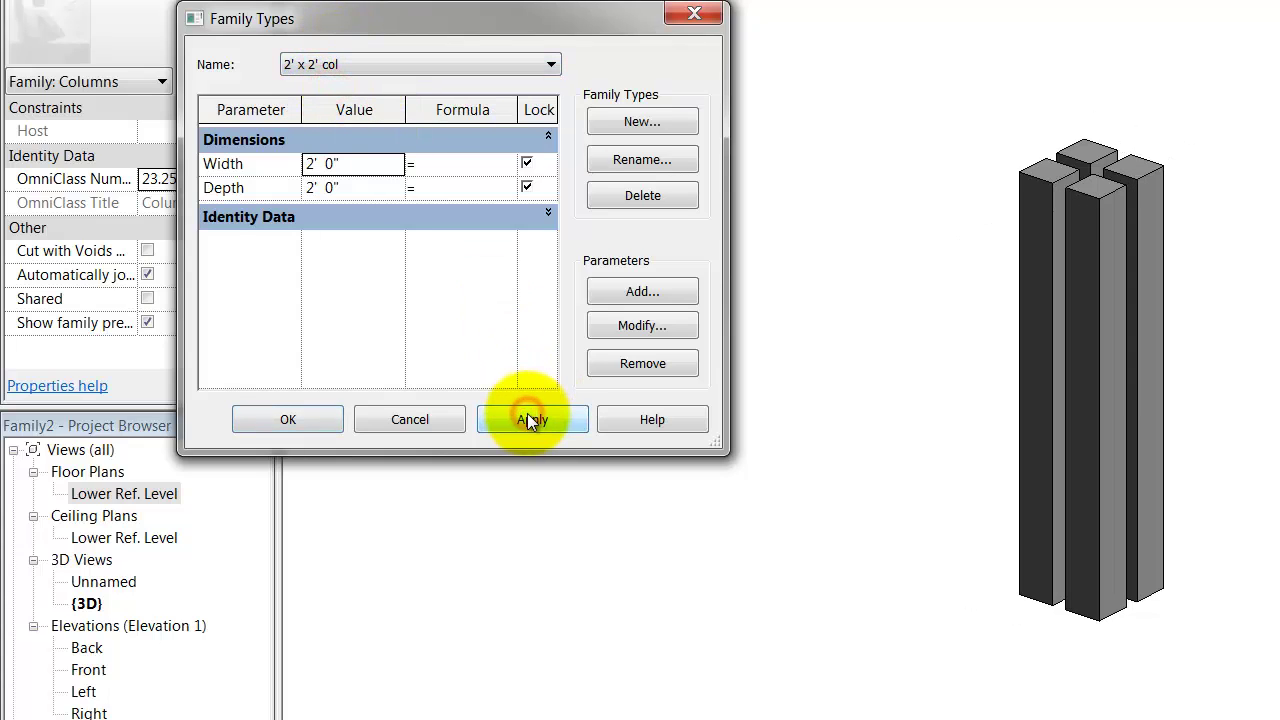
click(290, 419)
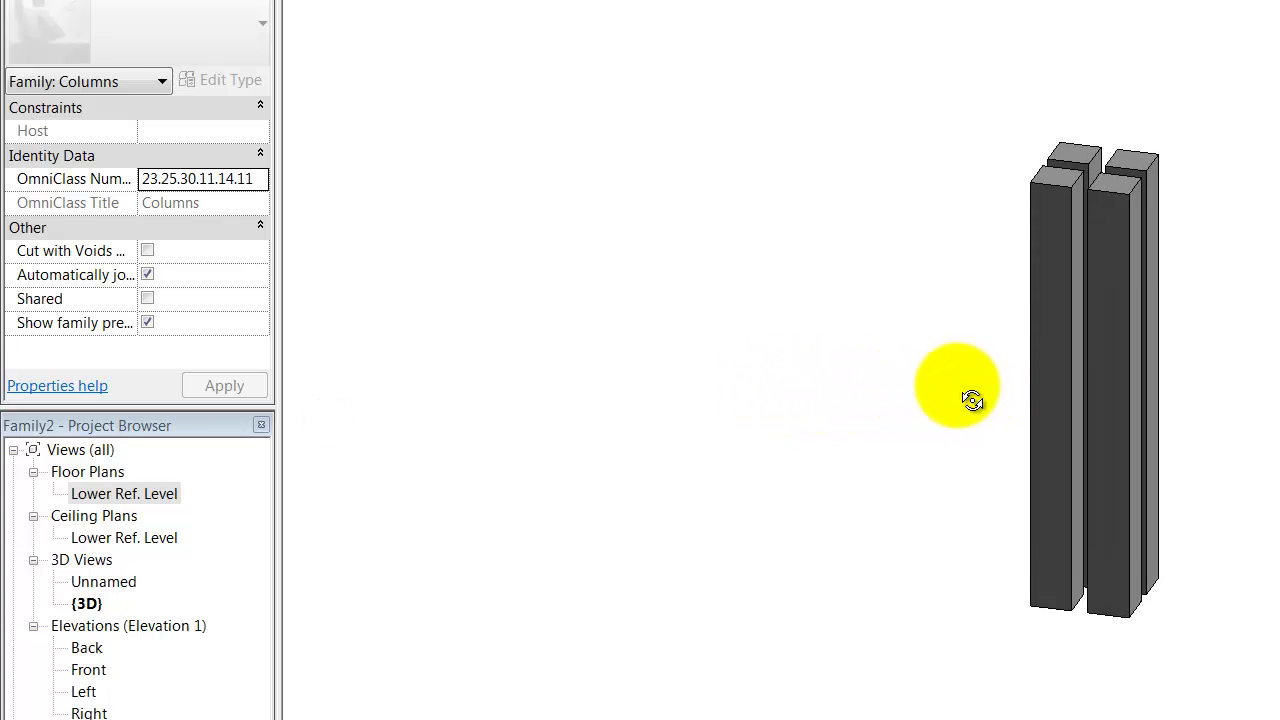
Examine the column shafts between the lower and upper reference levels in the Back and Front elevations
double_click(86, 649)
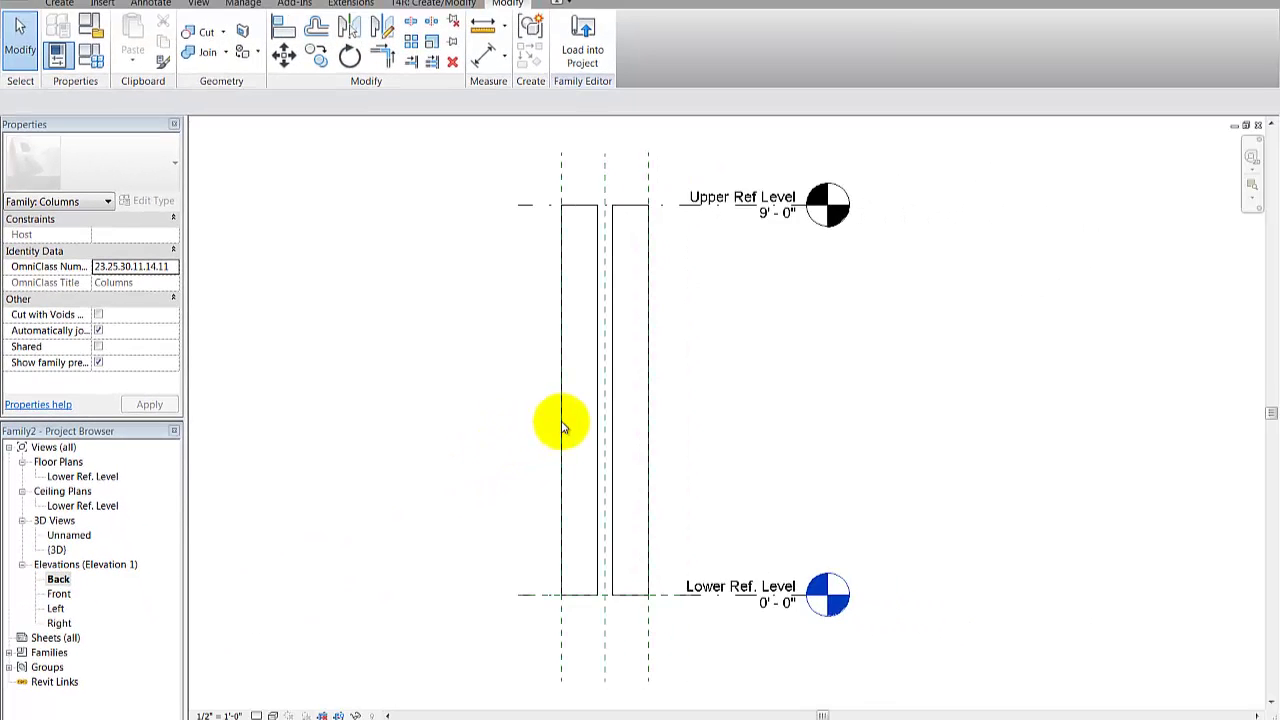
scroll(562, 427, down, 2)
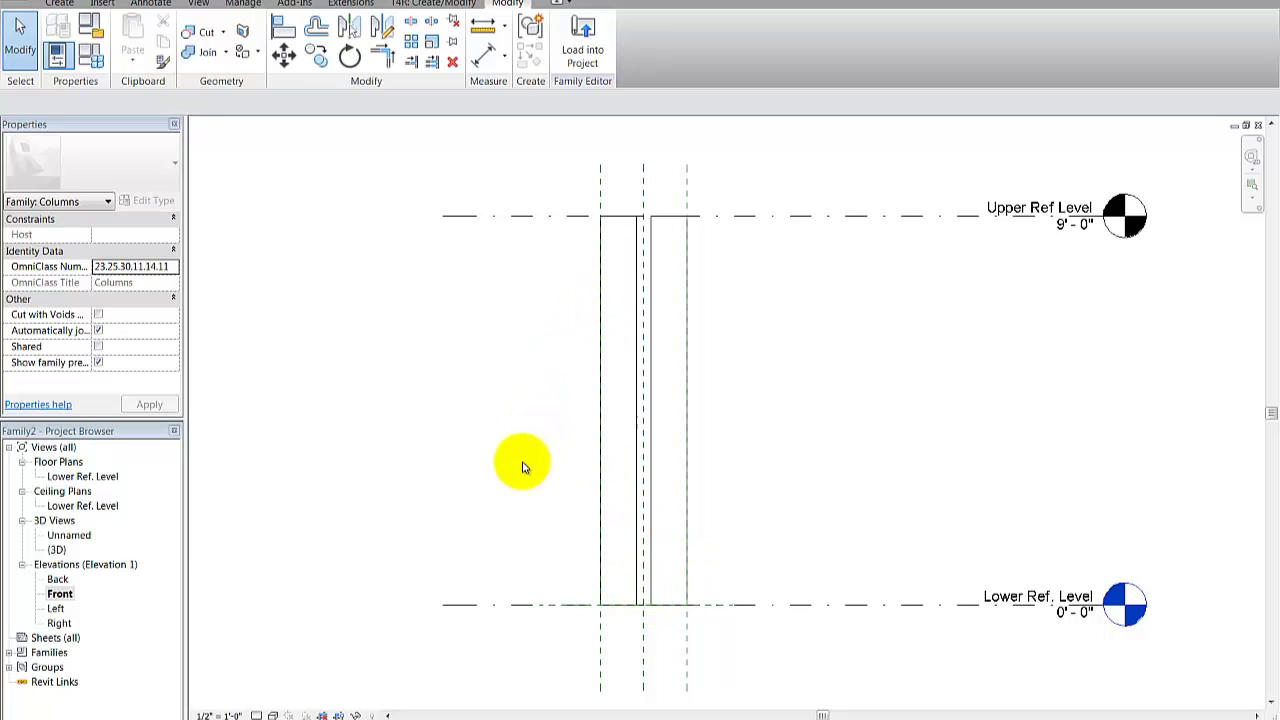
middle_drag(557, 489, 543, 494)
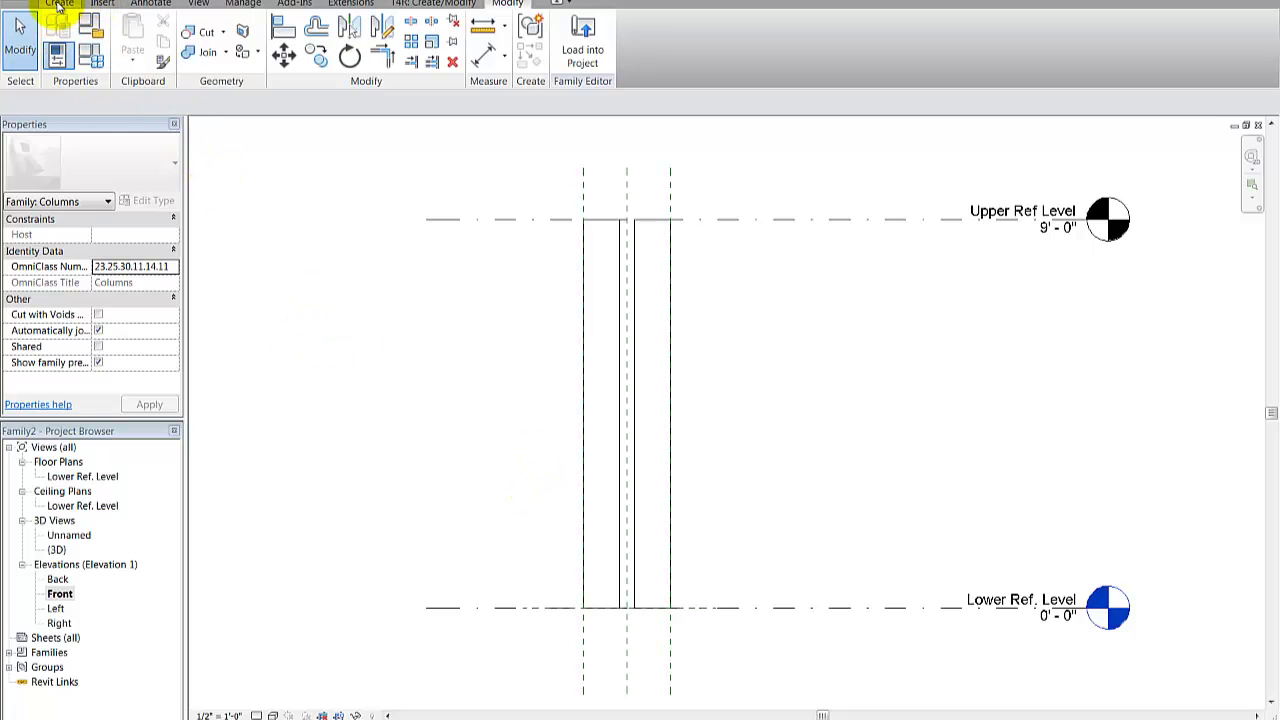
Start an extrusion in the Lower Ref. Level floor plan and sketch a 2' x 2' rectangle on the outer reference planes around the four shafts
click(60, 4)
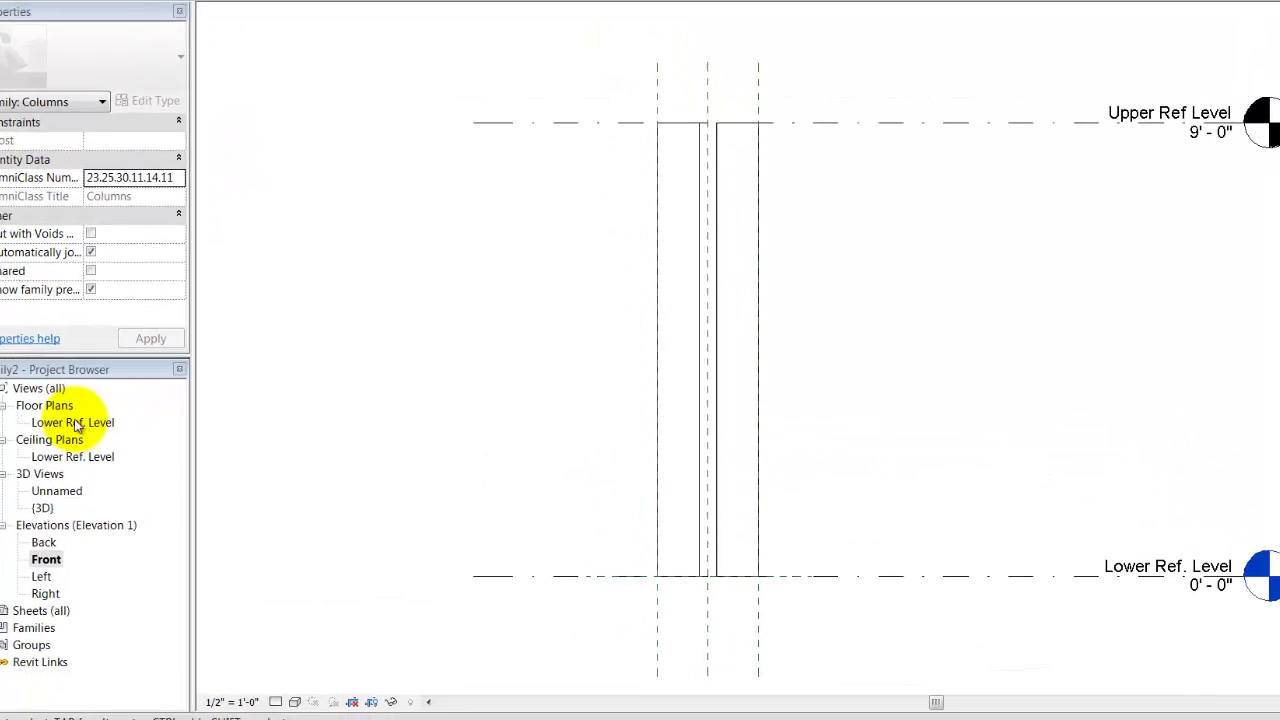
double_click(74, 423)
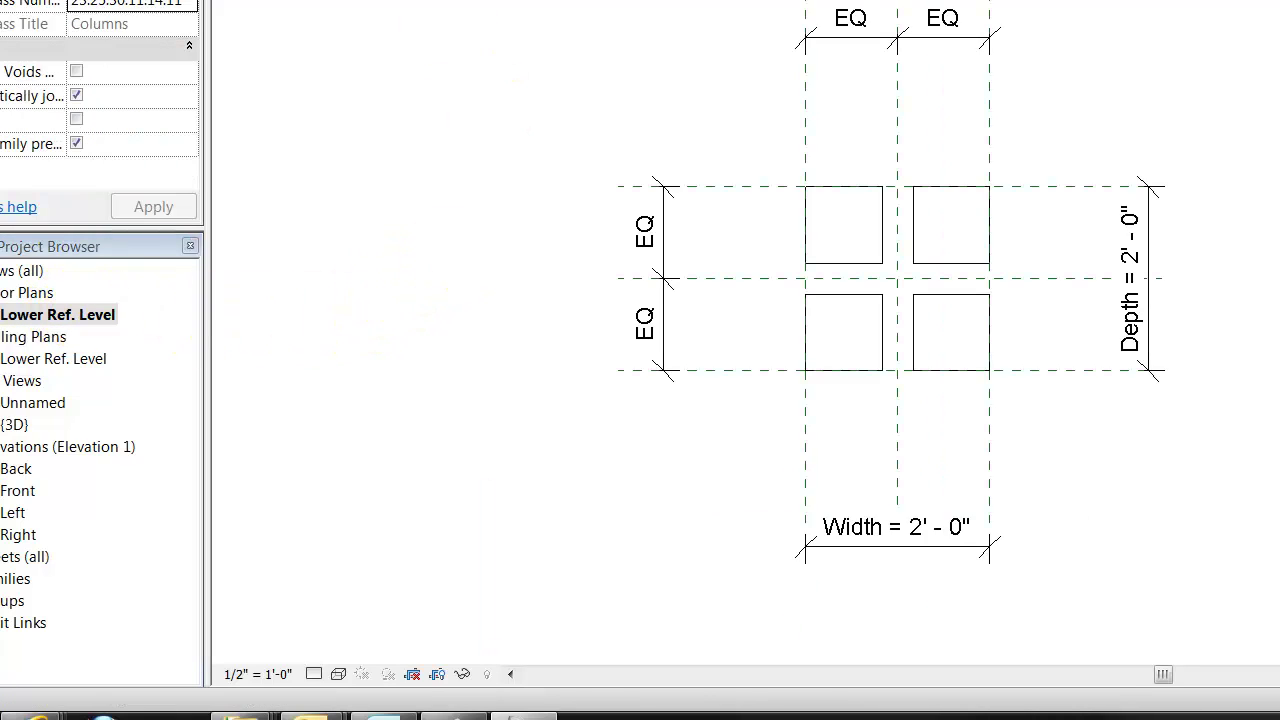
click(978, 188)
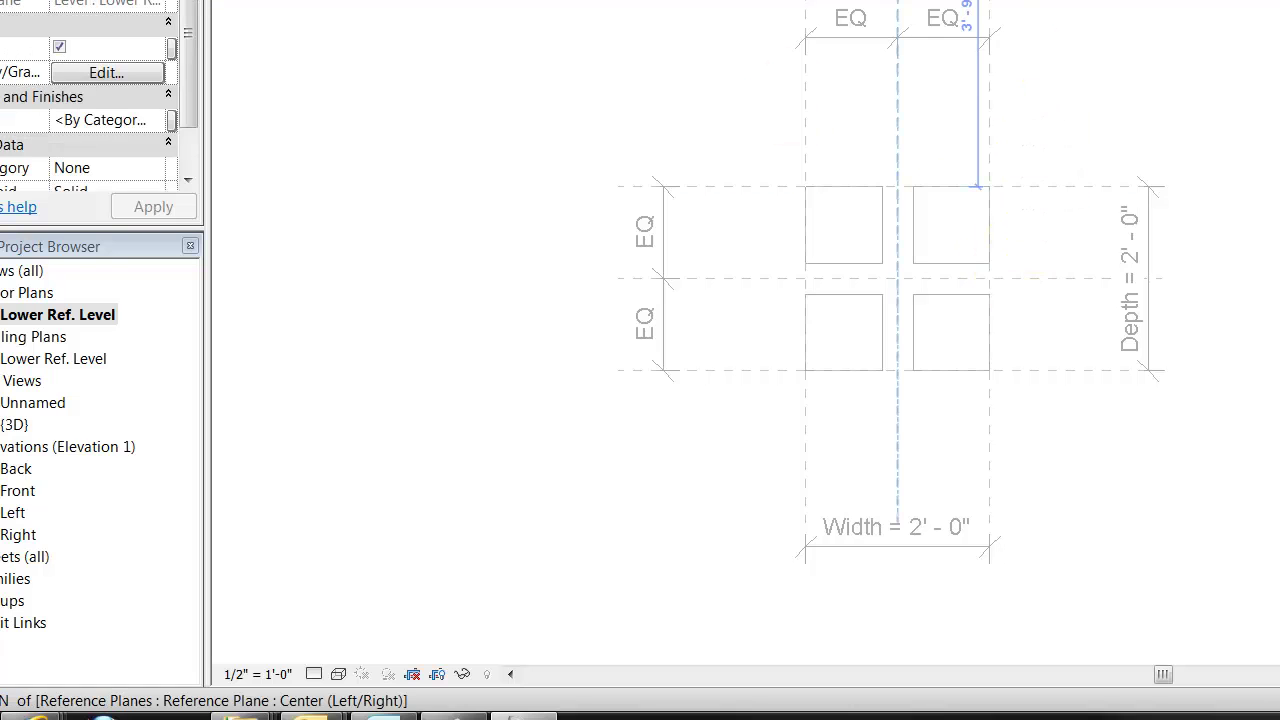
click(290, 78)
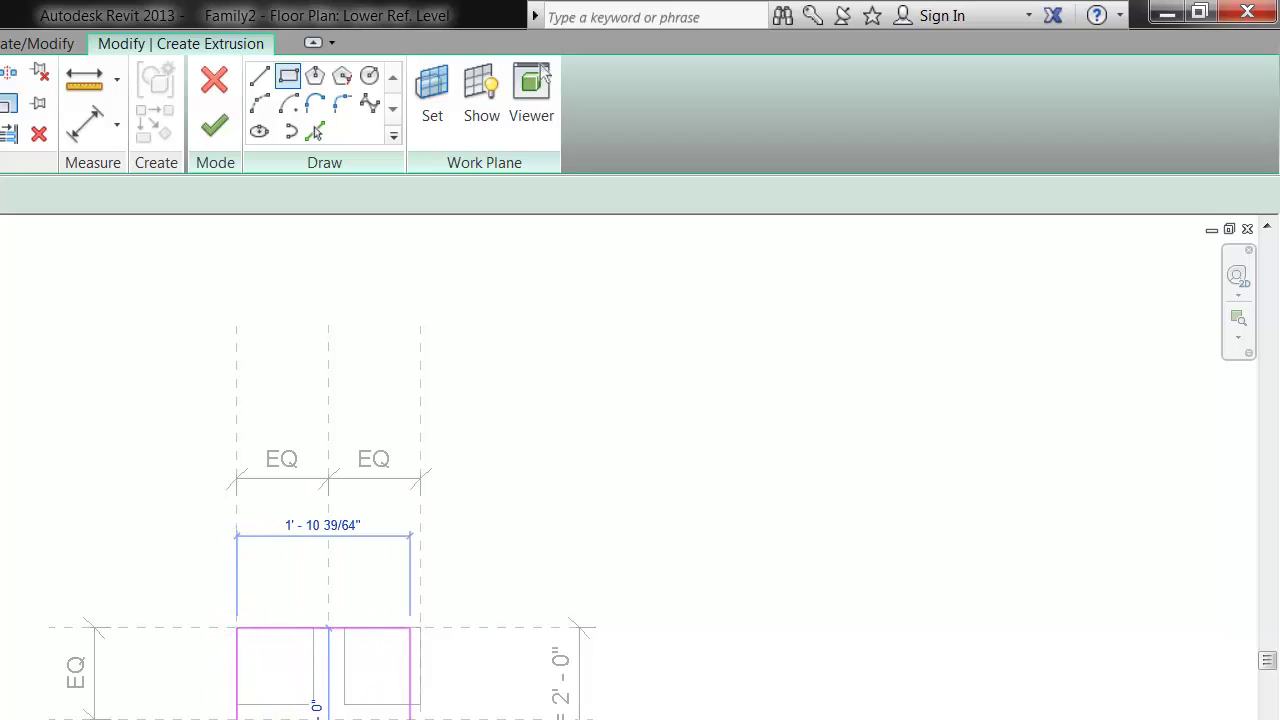
click(424, 719)
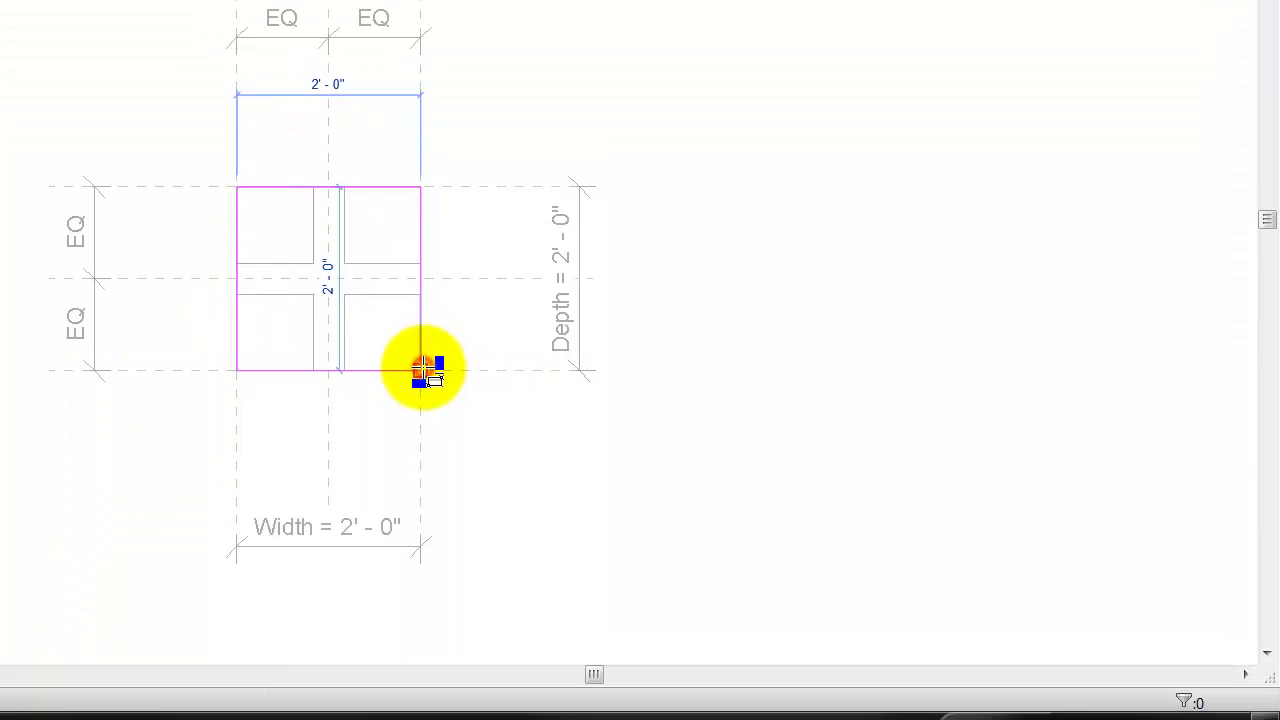
Lock all four sides of the sketched rectangle to the outer reference planes
click(358, 340)
click(266, 309)
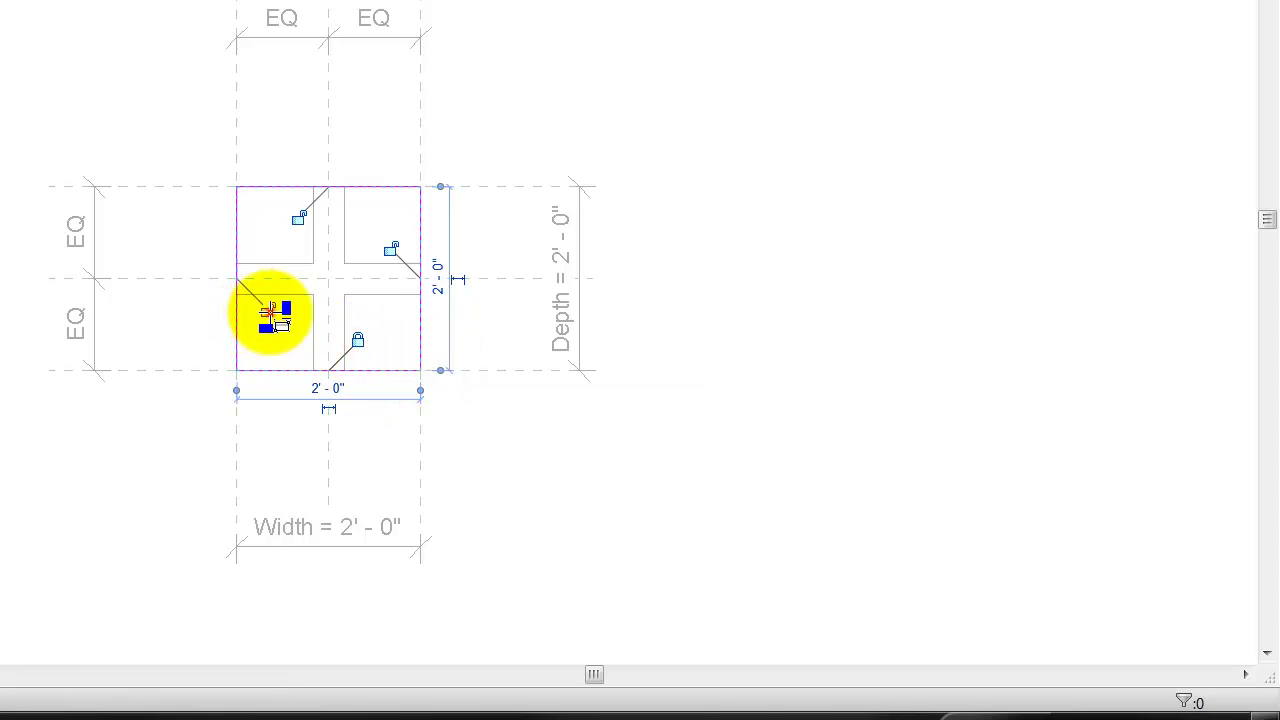
click(300, 217)
click(391, 250)
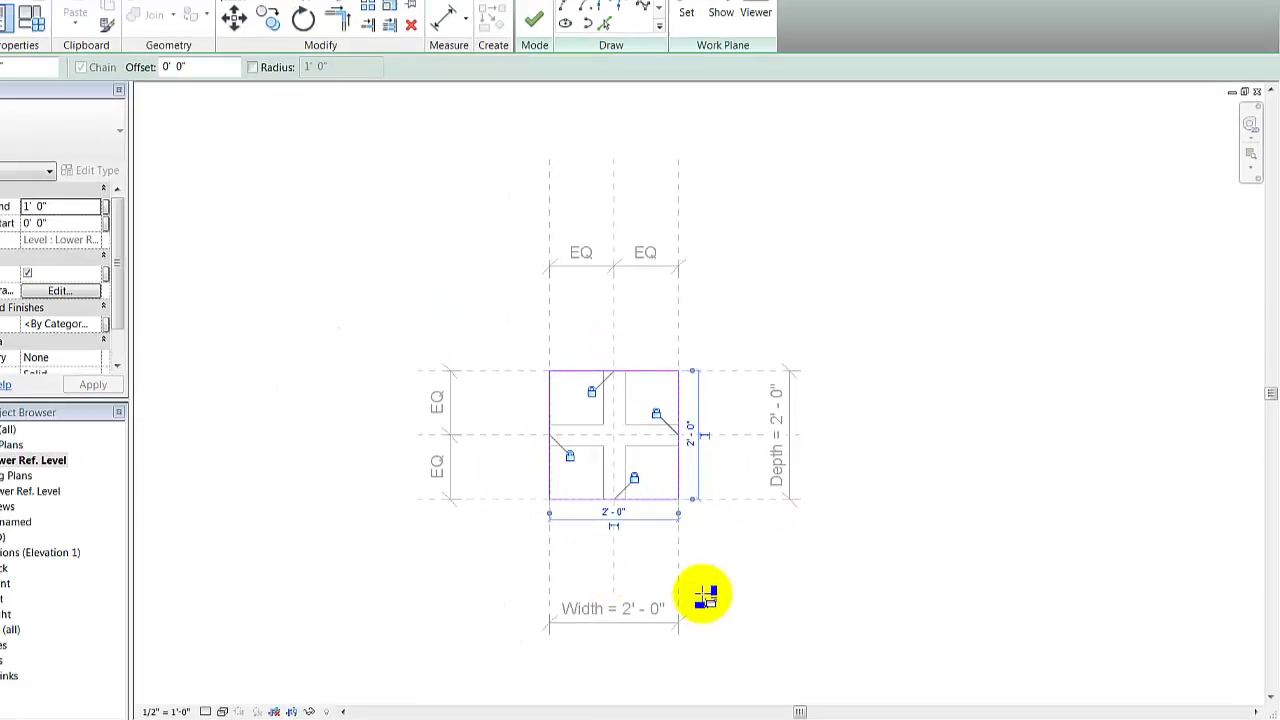
Activate Pick Lines for the extrusion sketch and set its offset to 0' 0 1/4"
scroll(640, 472, up, 3)
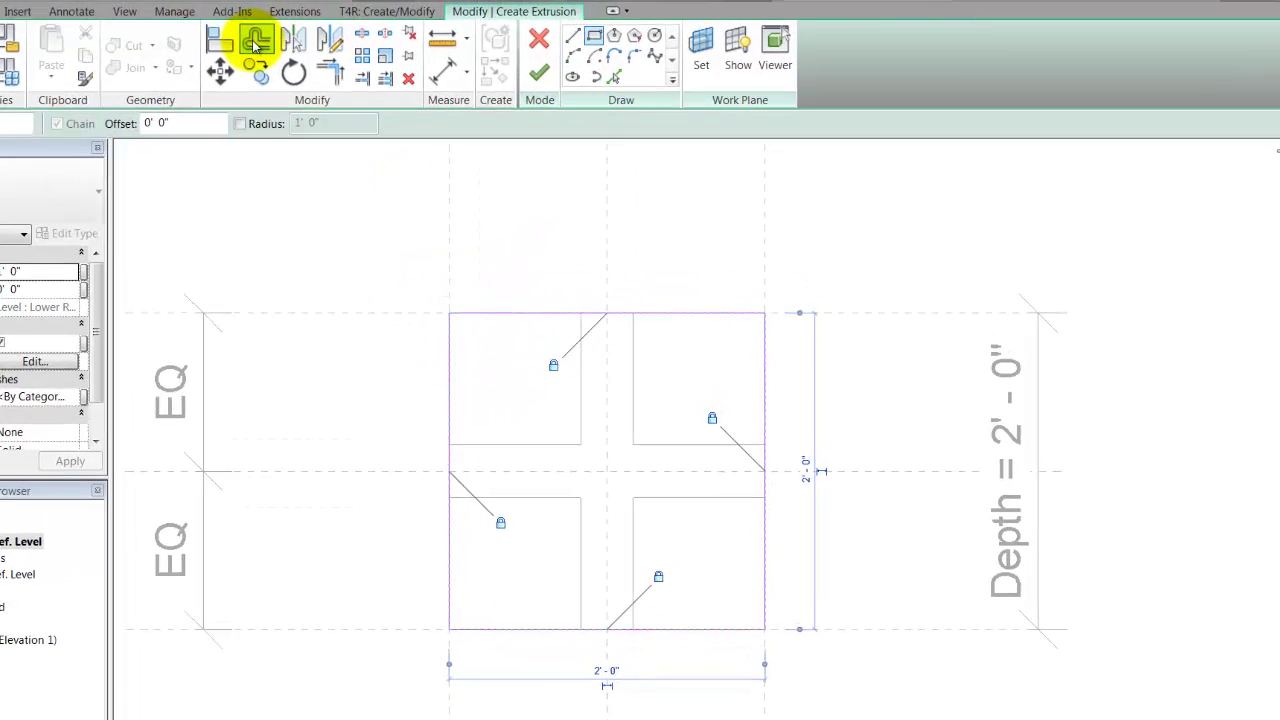
click(255, 42)
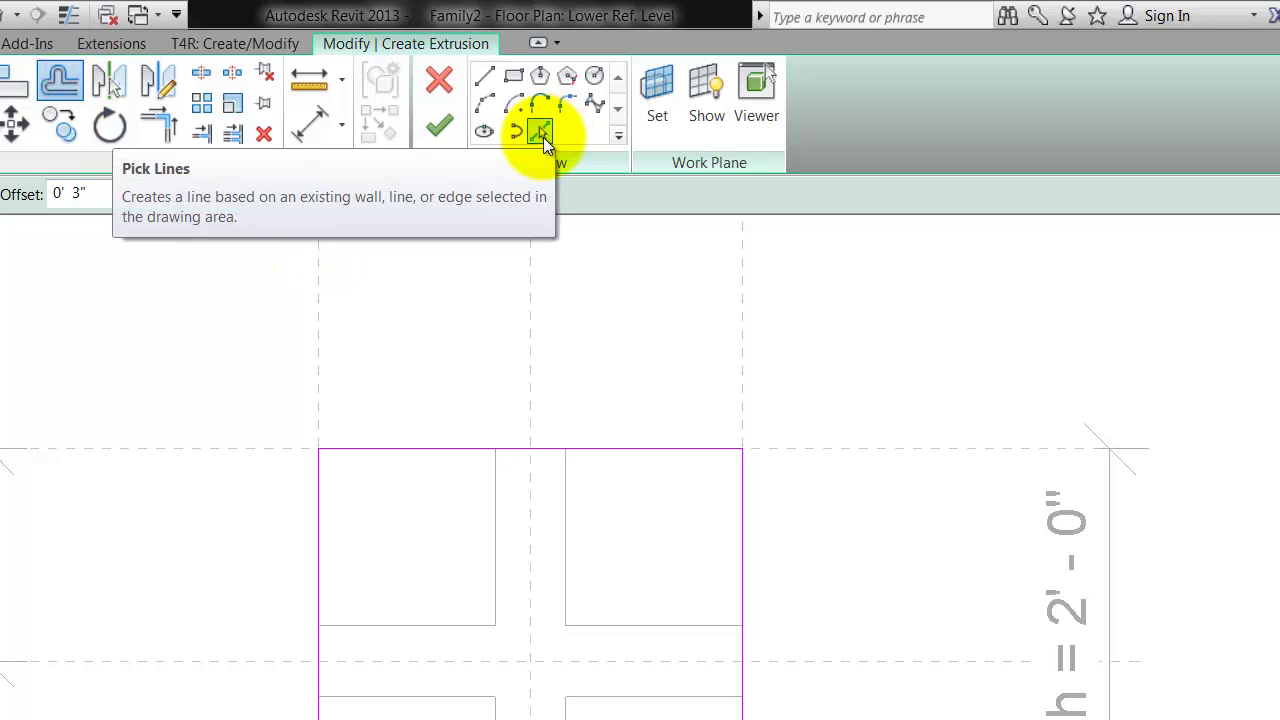
click(538, 133)
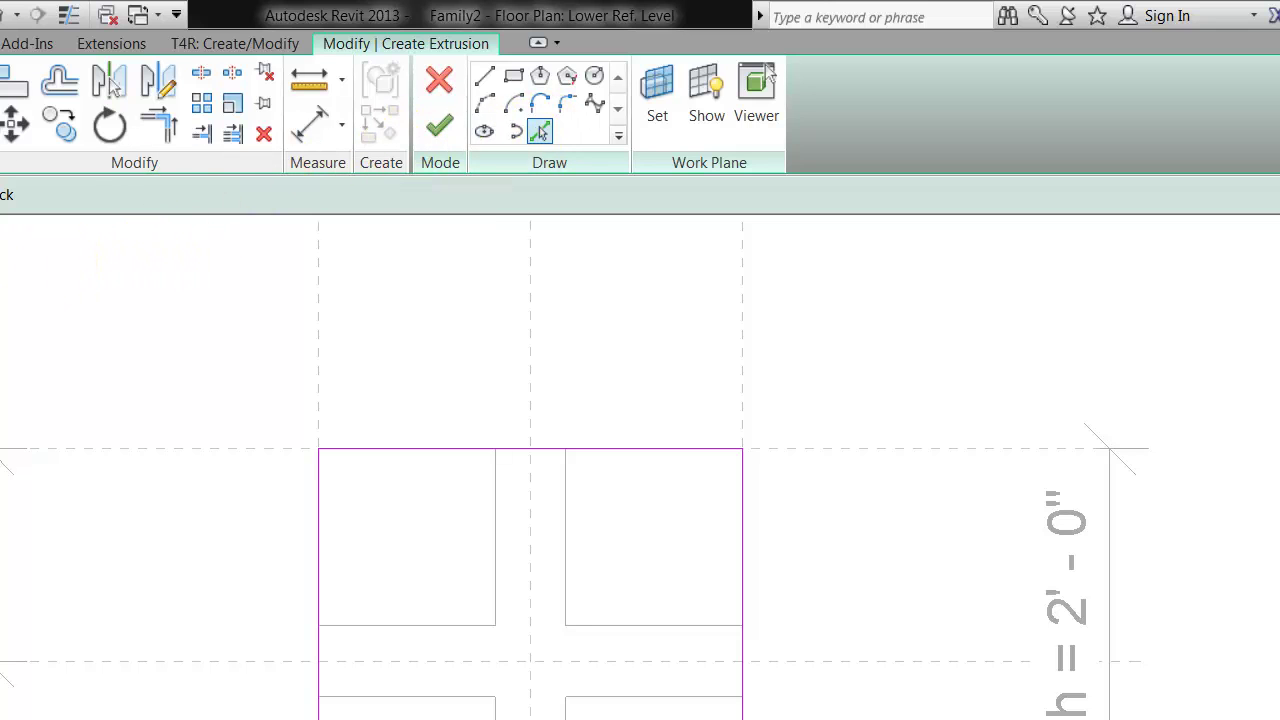
click(211, 101)
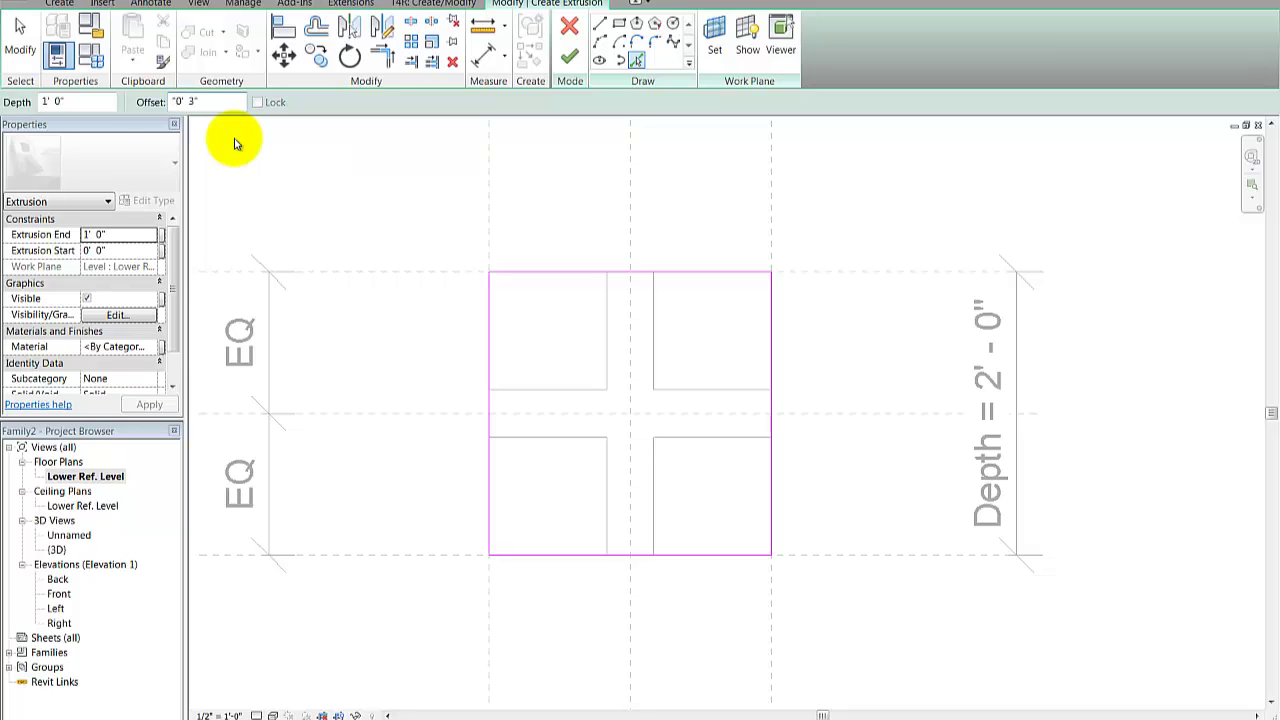
key(Return)
key(Return)
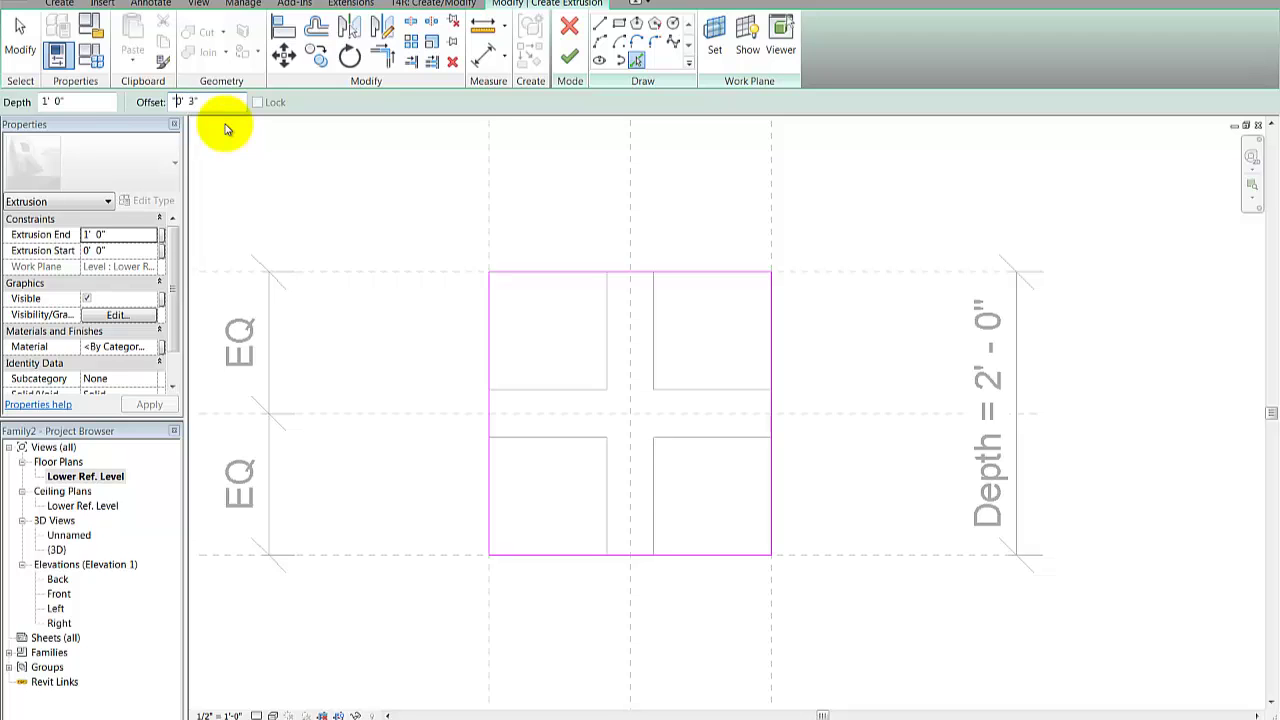
key(Return)
key(Return)
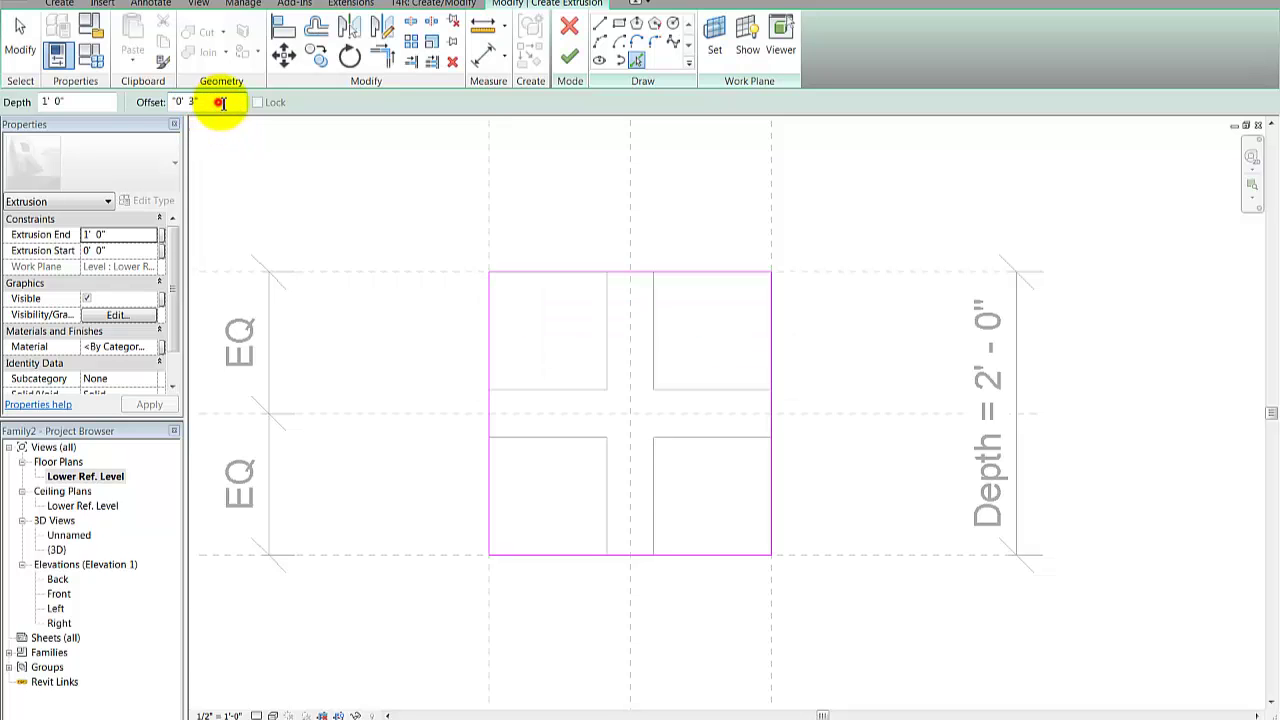
drag(221, 102, 139, 105)
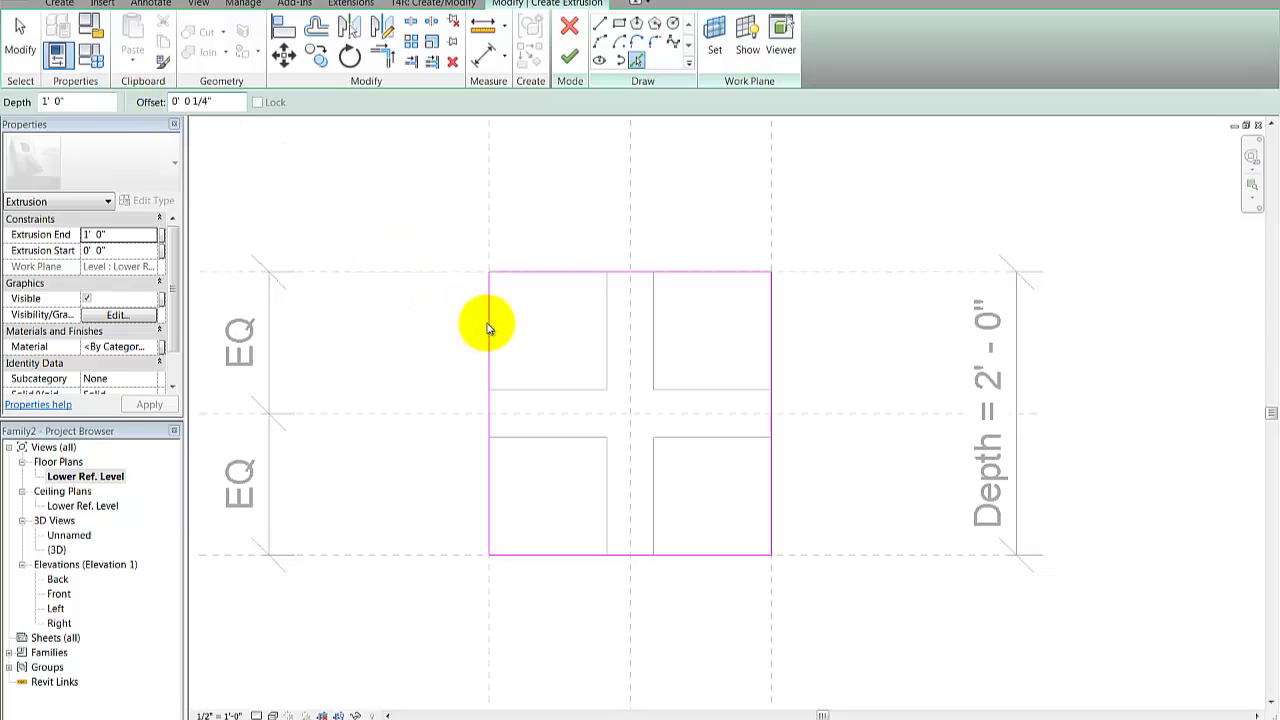
Offset the complete sketched rectangle 1/4" outward to form a second closed outline around the four shafts
click(535, 247)
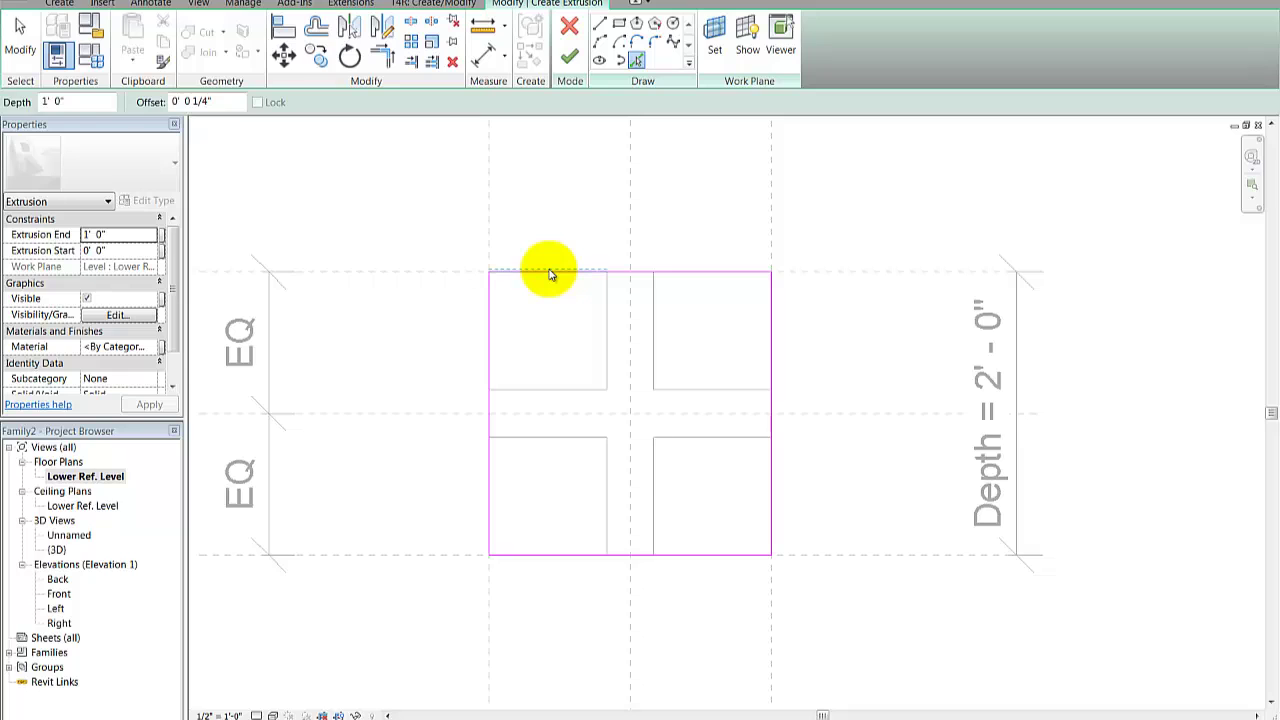
key(Tab)
click(549, 273)
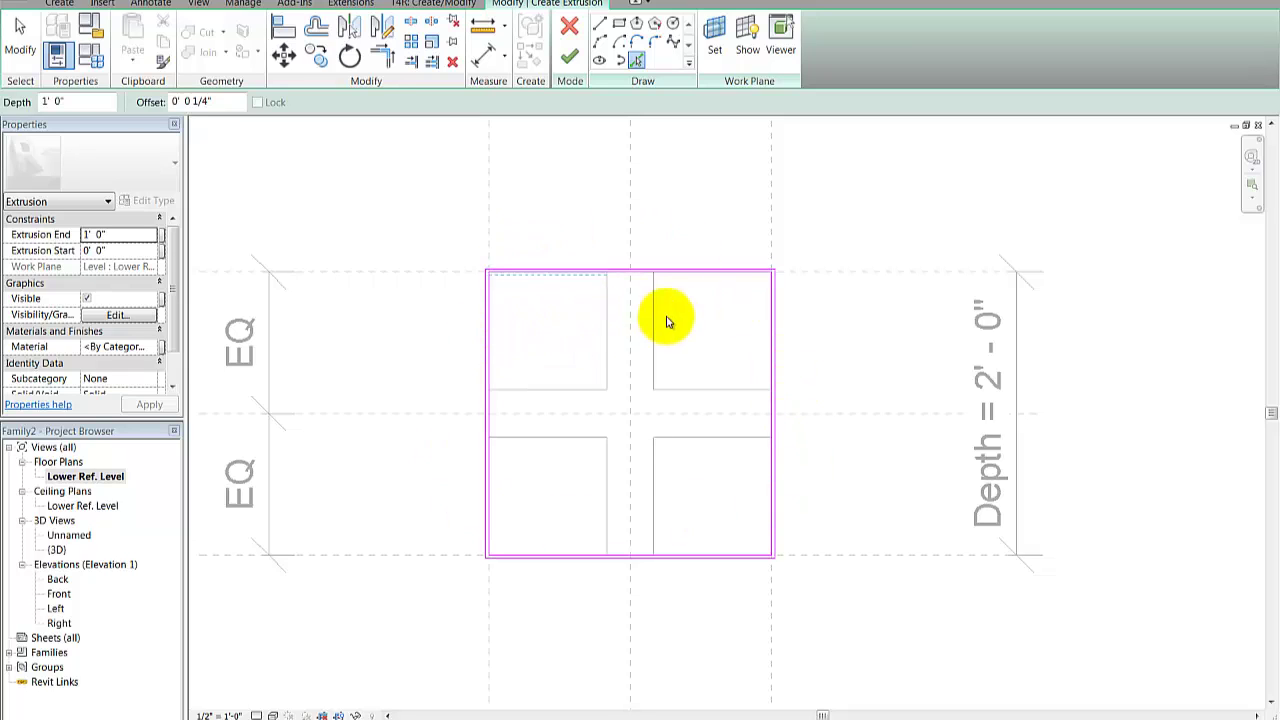
Measure the gap between the inner and outer sketch outlines at the upper-left corner
scroll(491, 286, up, 4)
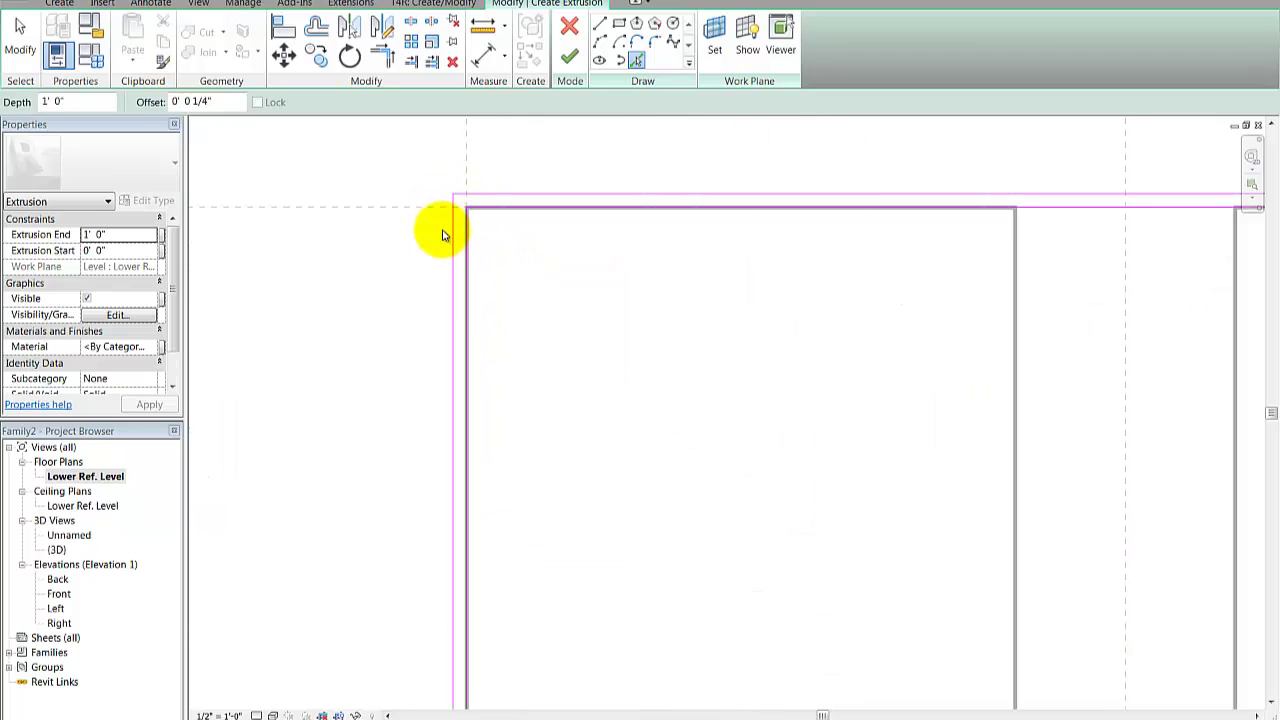
click(484, 32)
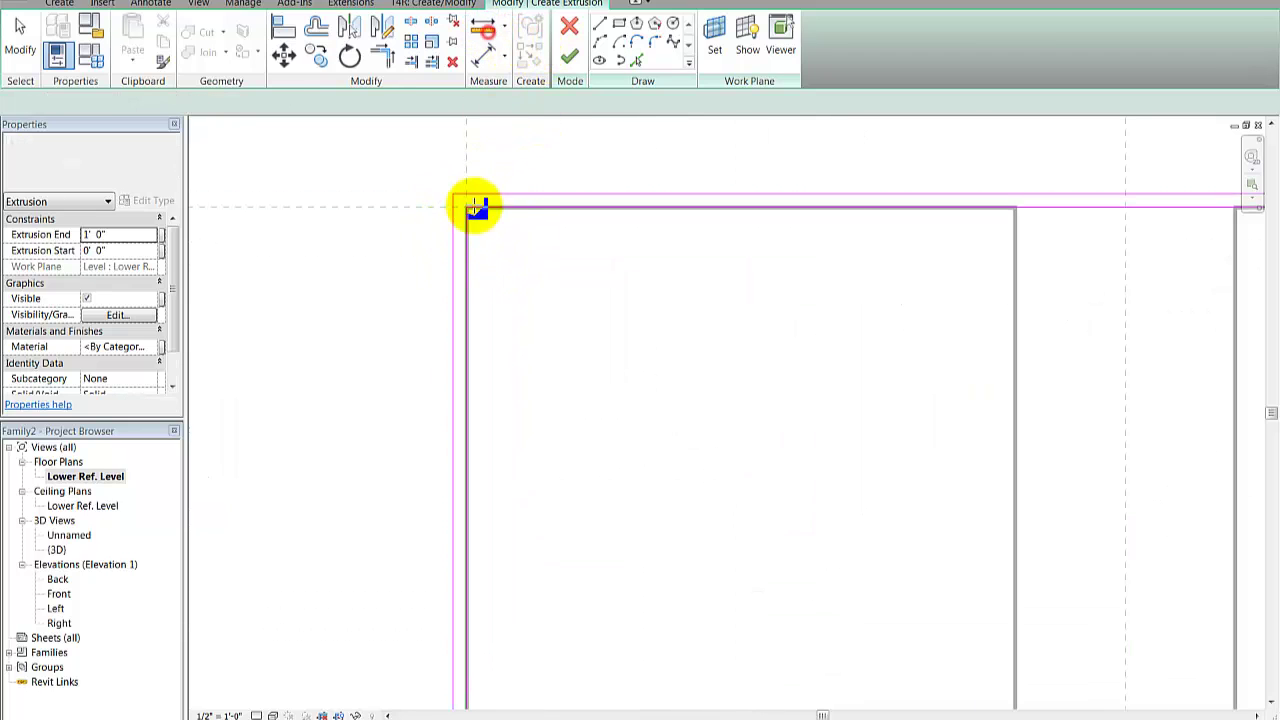
click(463, 210)
click(454, 207)
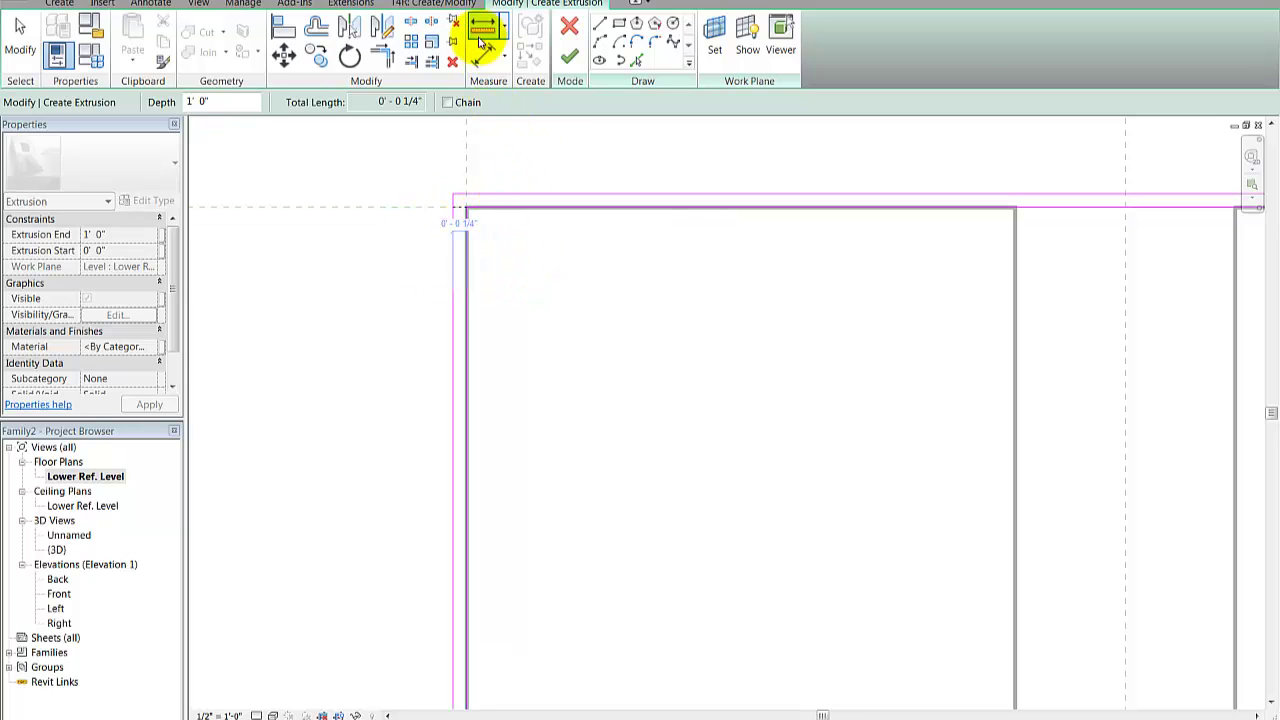
Set the extrusion depth to 5" and finish the band around the shafts
scroll(610, 317, down, 5)
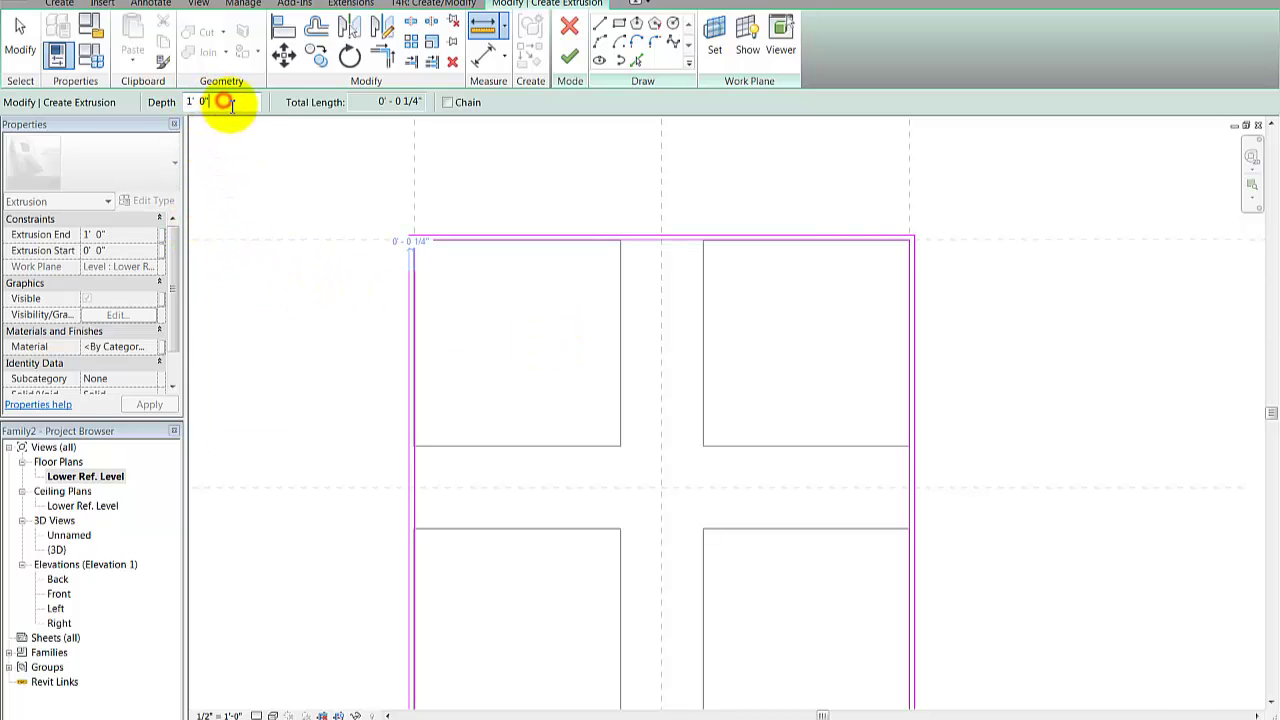
drag(230, 103, 160, 107)
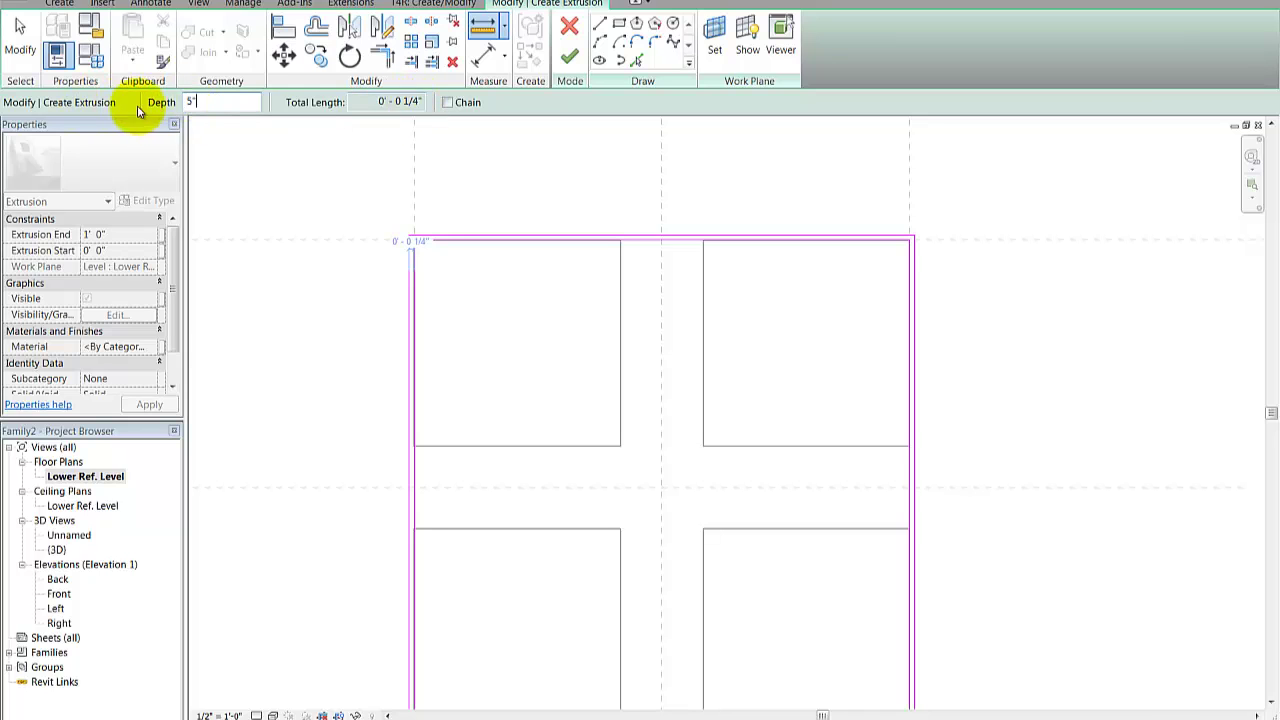
click(566, 62)
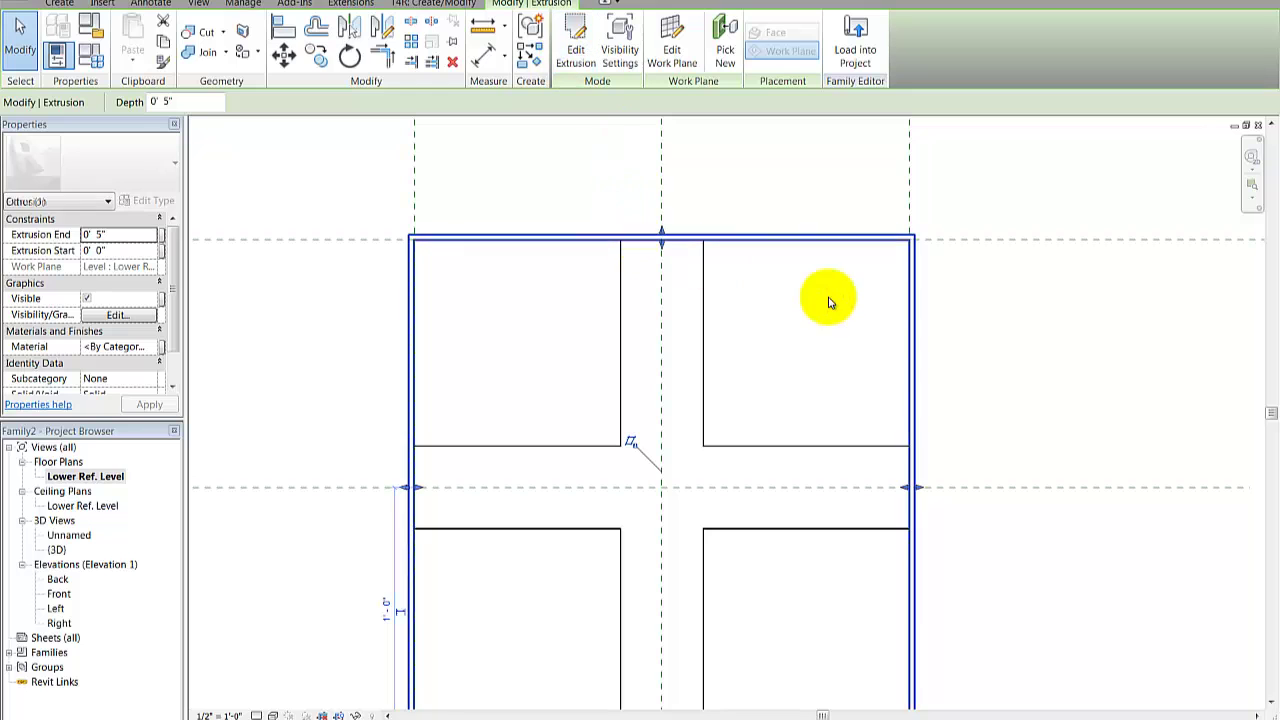
click(1028, 333)
Examine the finished band at the base of the shafts in plan, 3D and the Back elevation
scroll(1035, 338, down, 2)
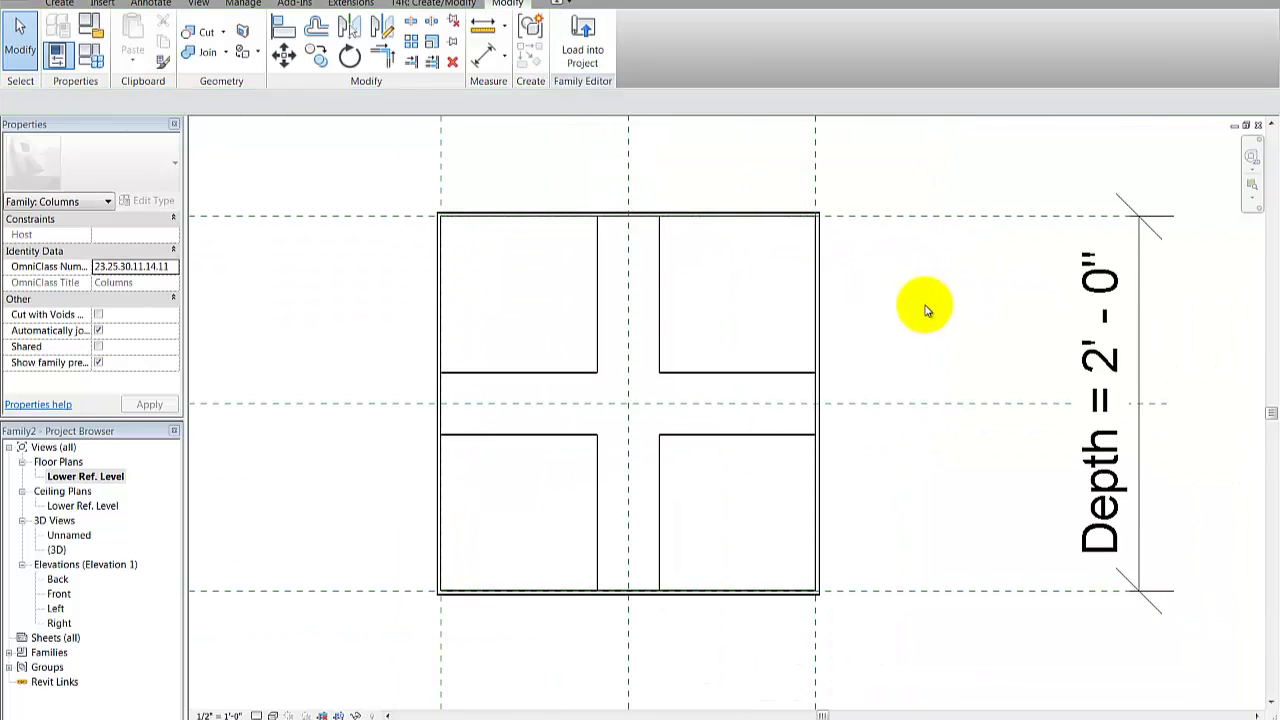
scroll(925, 310, down, 1)
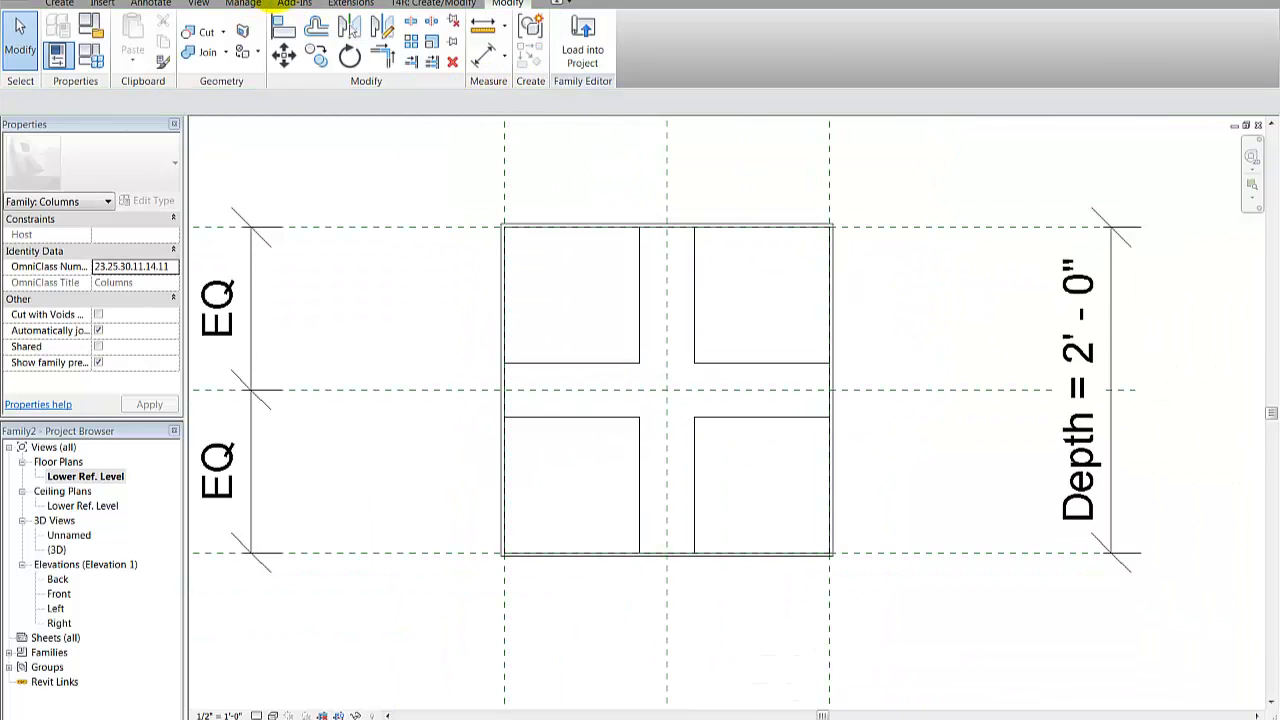
click(281, 1)
shift+middle_drag(726, 406, 577, 457)
click(59, 583)
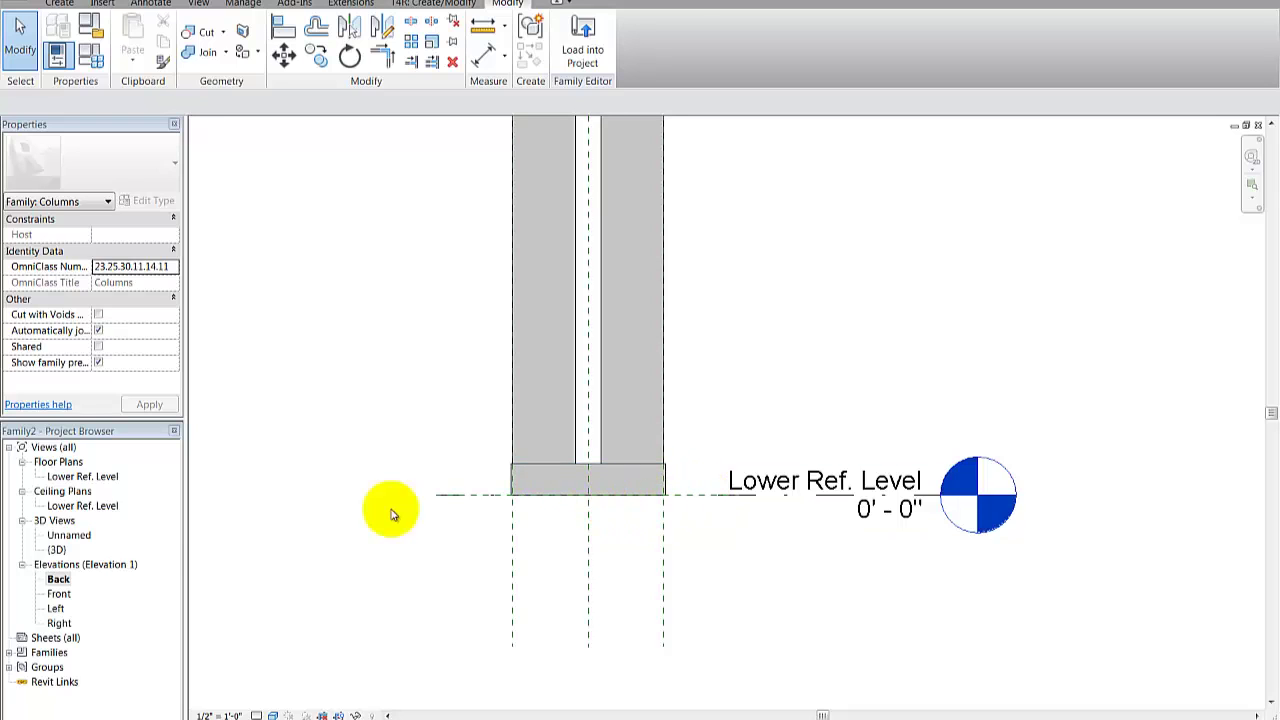
Start another extrusion in the Lower Ref. Level floor plan and sketch a 2' 0 1/2" square along the band's outer edges
double_click(88, 477)
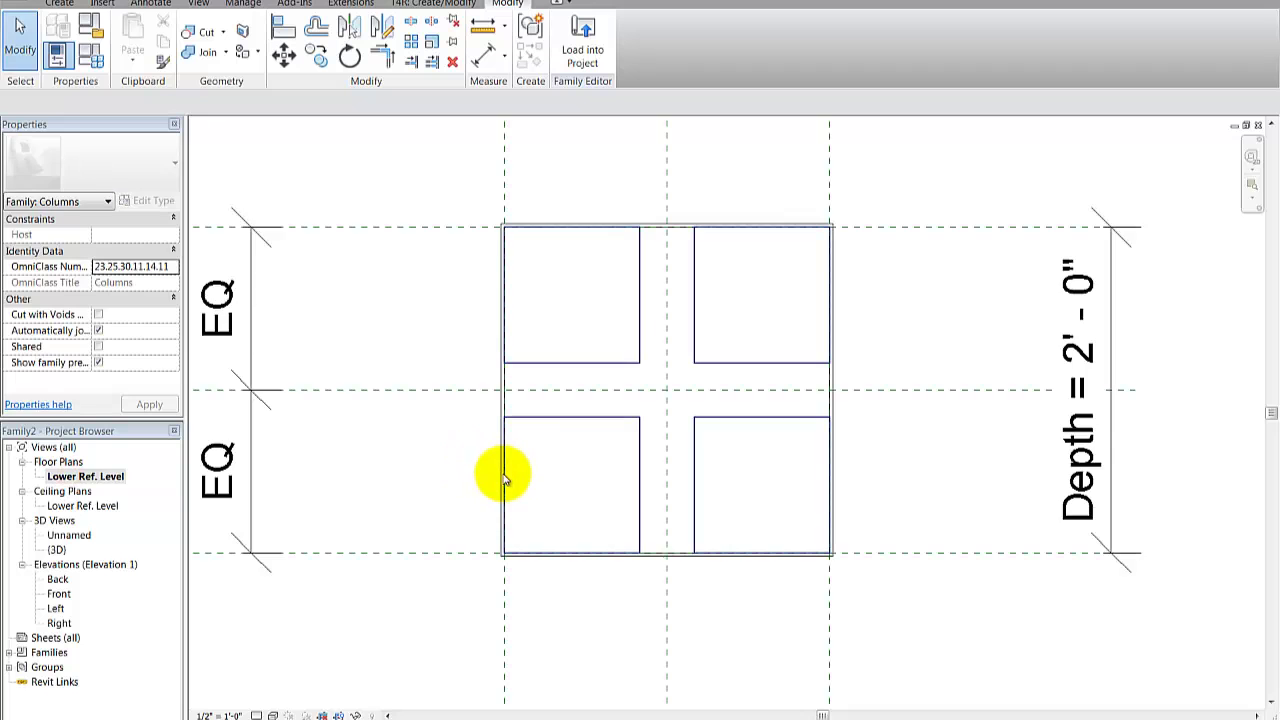
scroll(531, 449, down, 3)
scroll(538, 376, up, 1)
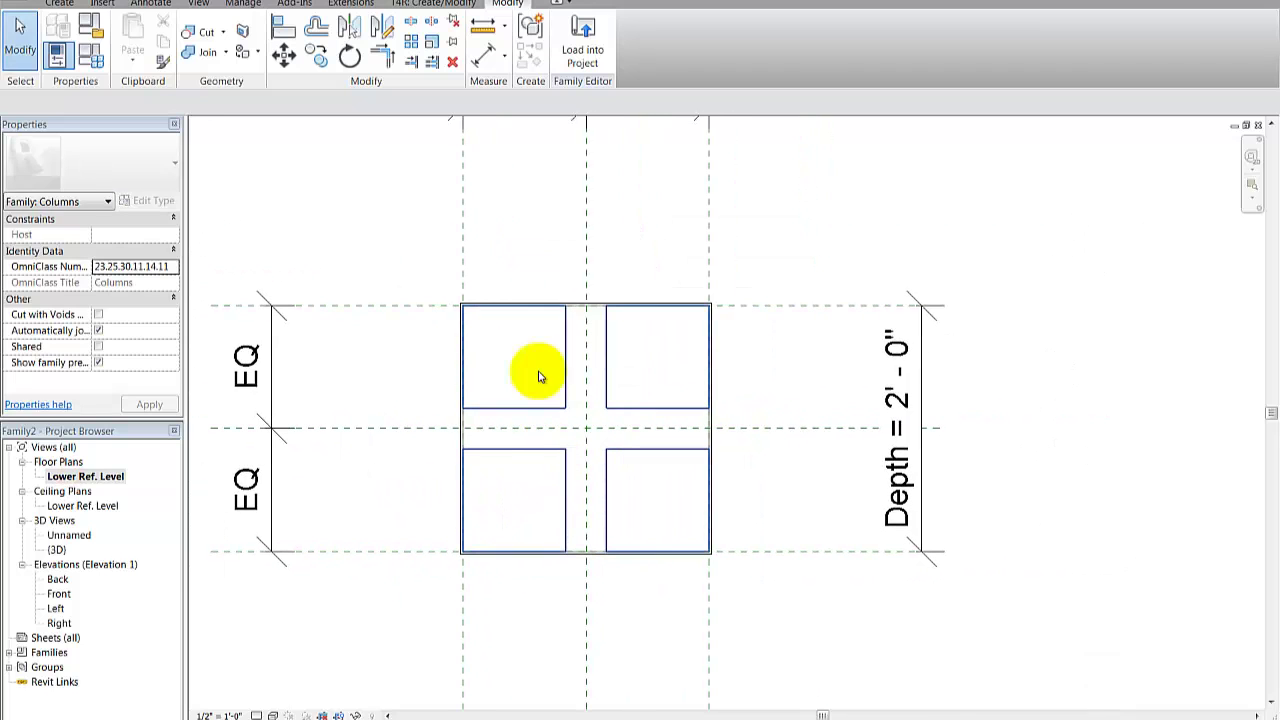
click(60, 4)
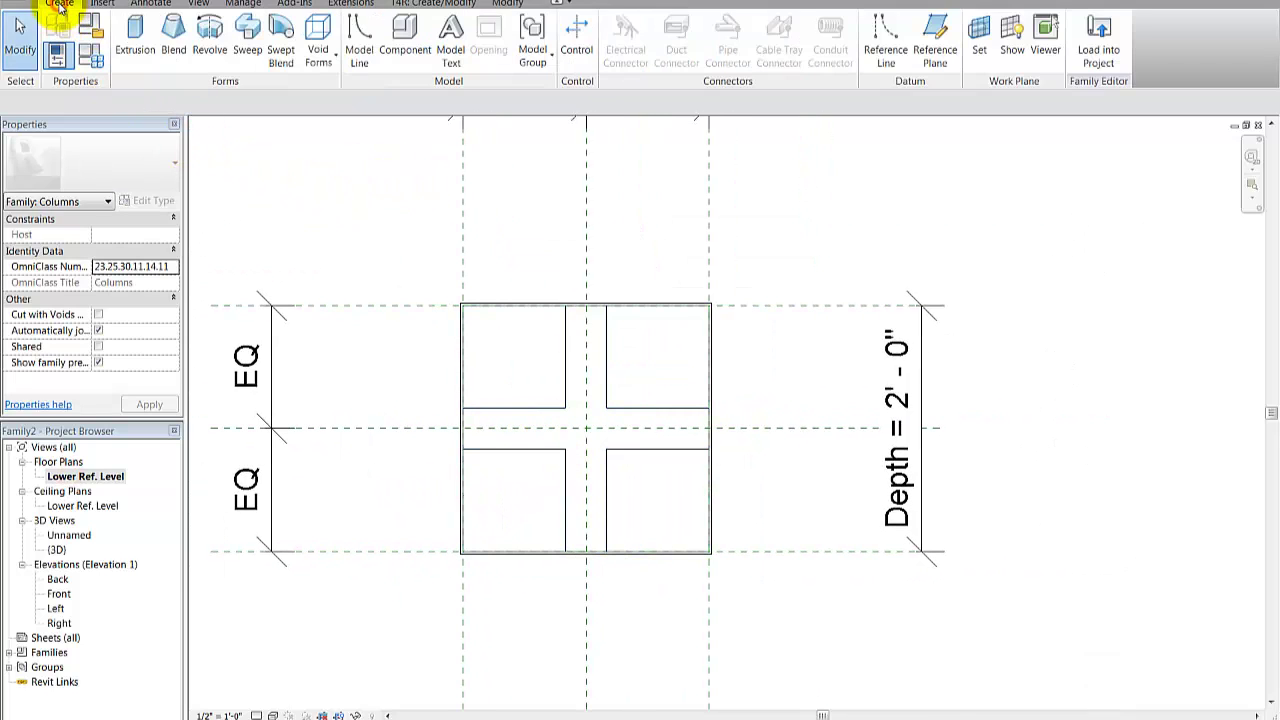
click(137, 50)
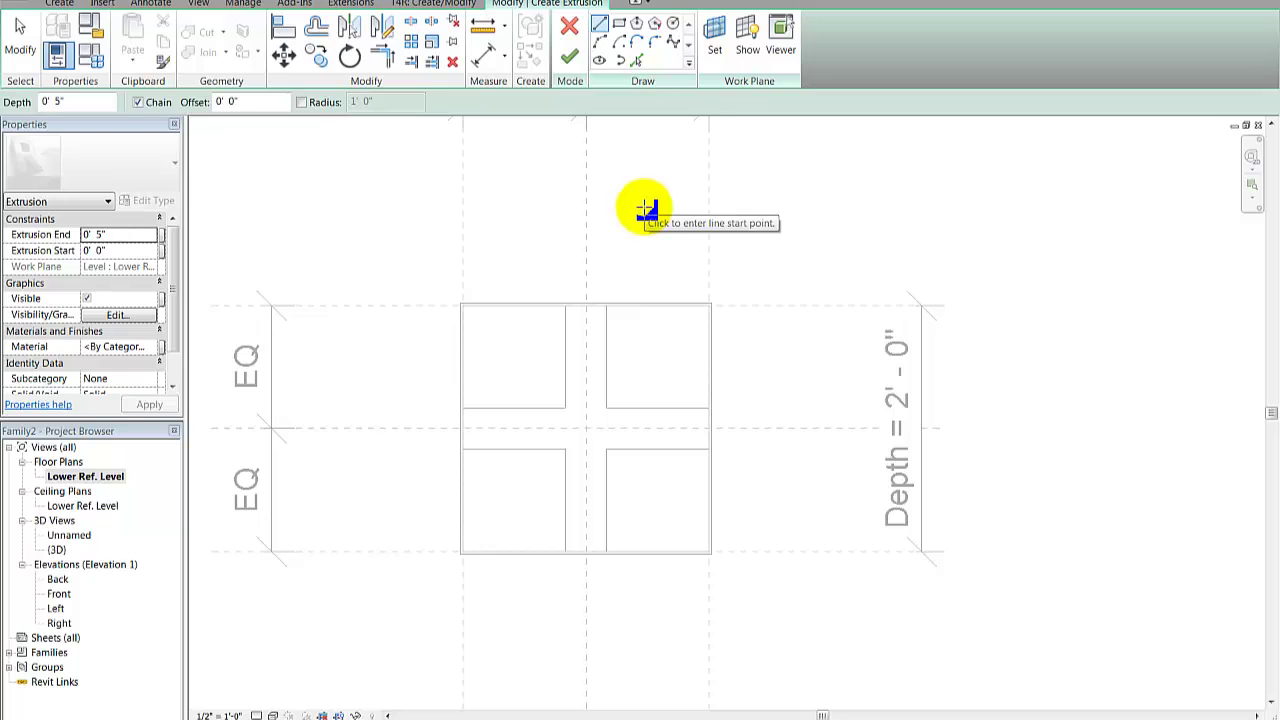
click(619, 27)
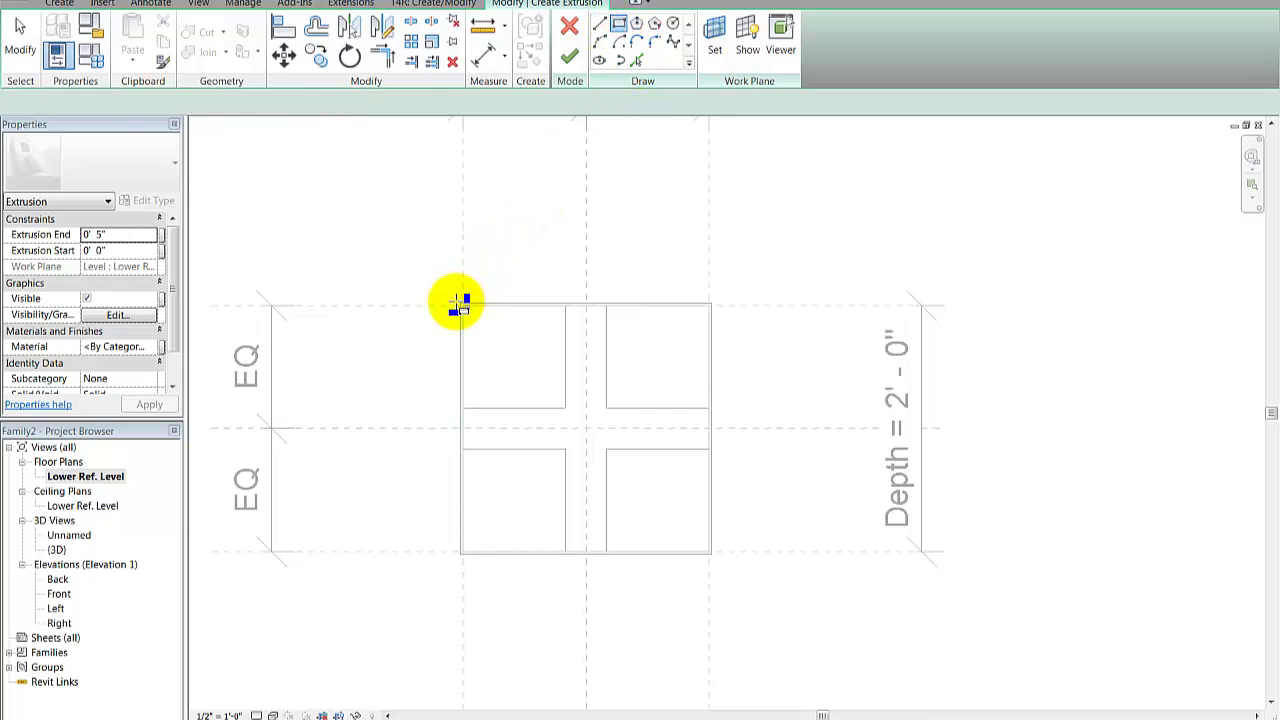
click(459, 302)
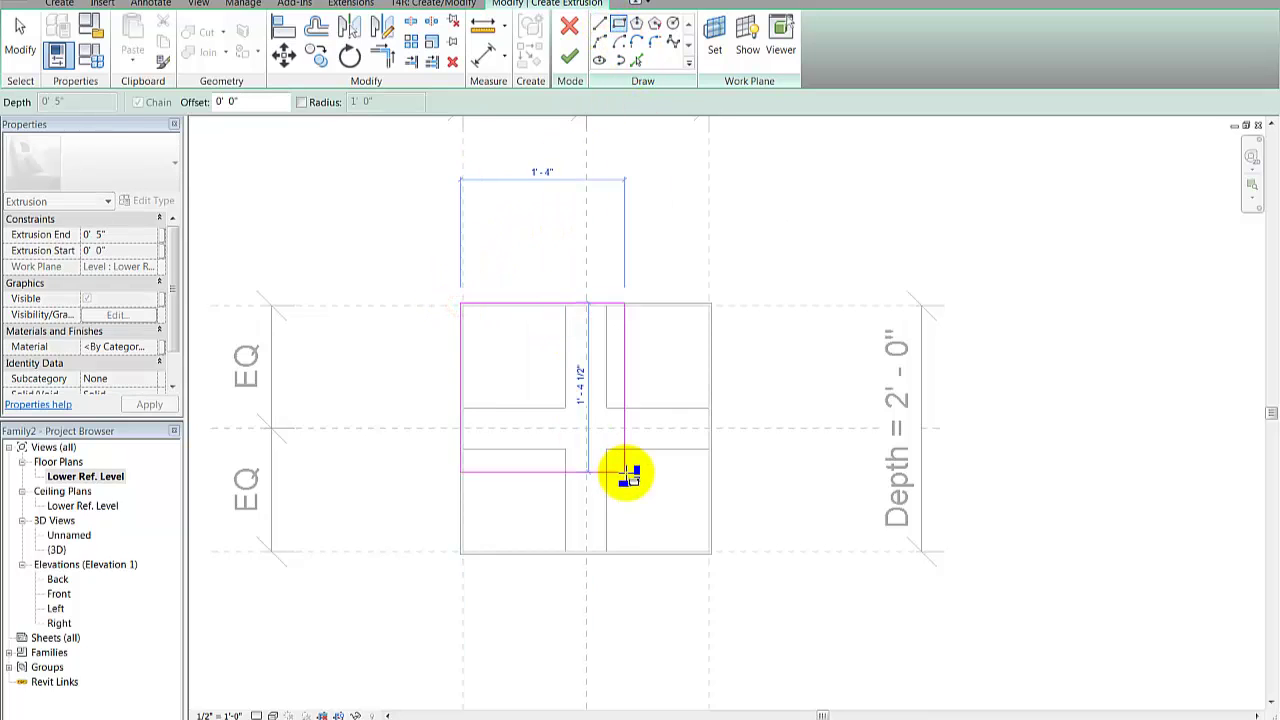
click(711, 554)
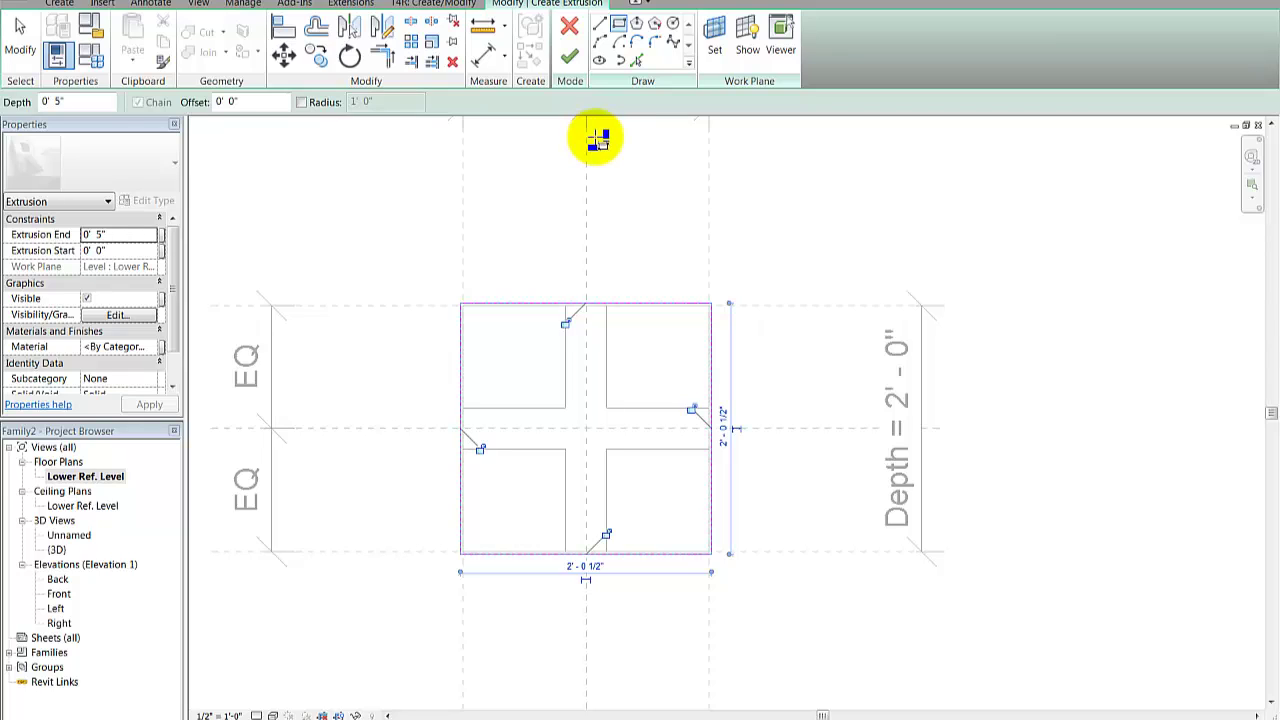
key(Escape)
key(Escape)
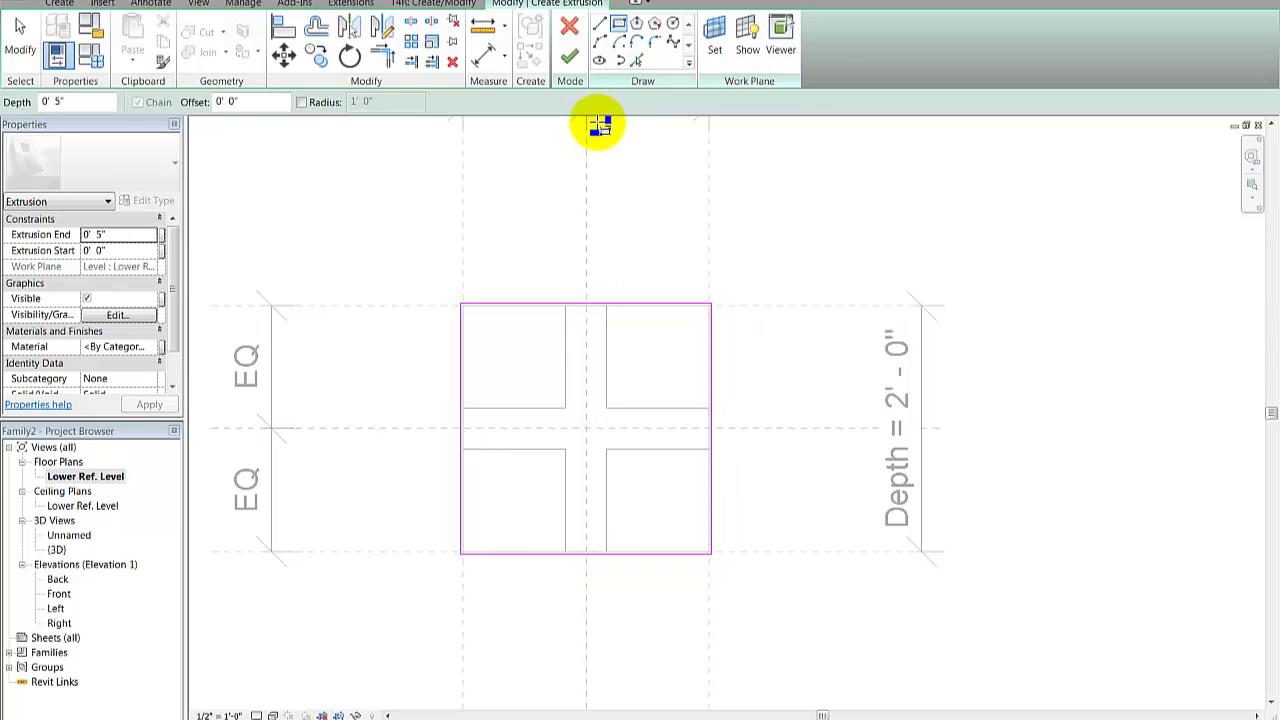
Set the extrusion depth to .25" and the Pick Lines offset to 3" for the base plate sketch
click(636, 60)
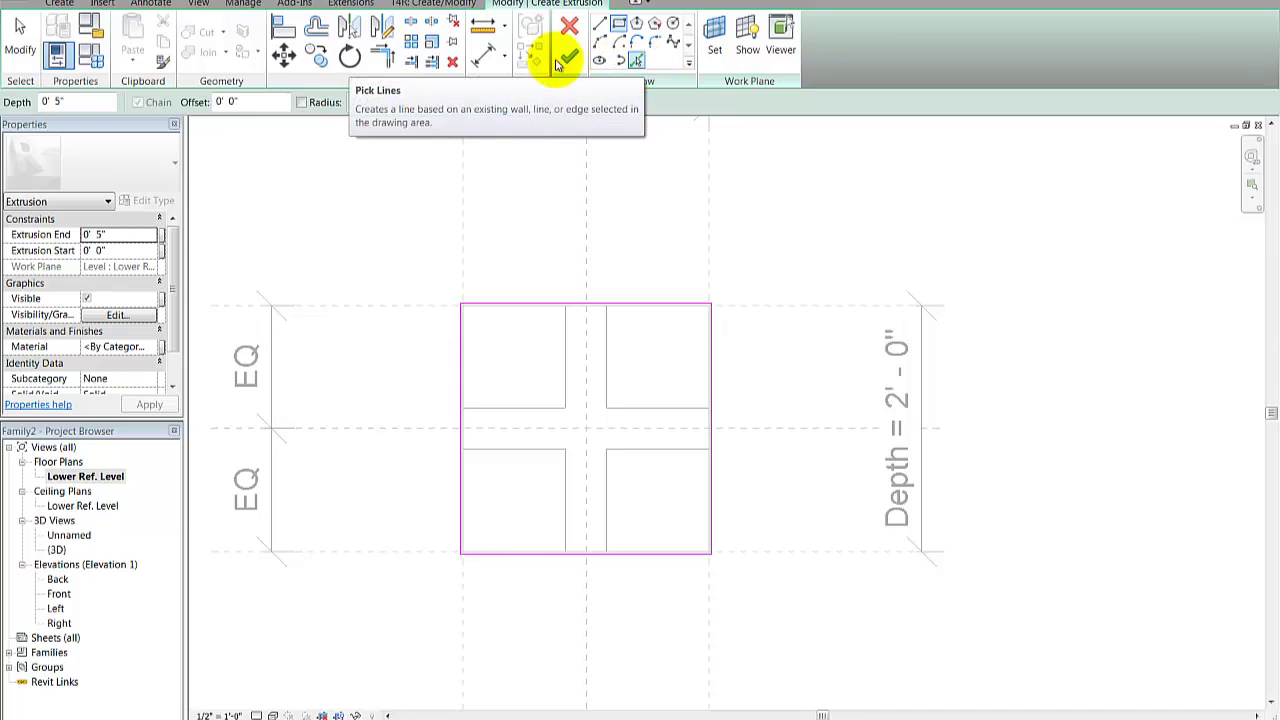
click(315, 30)
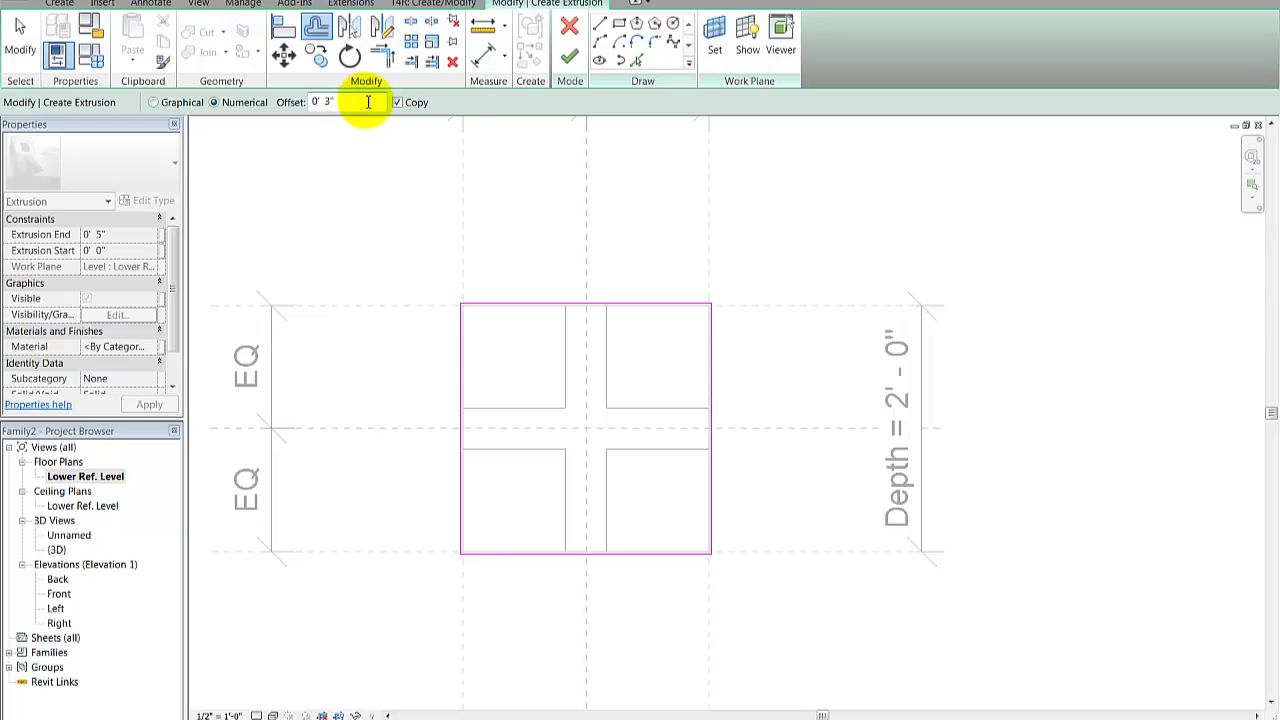
click(637, 61)
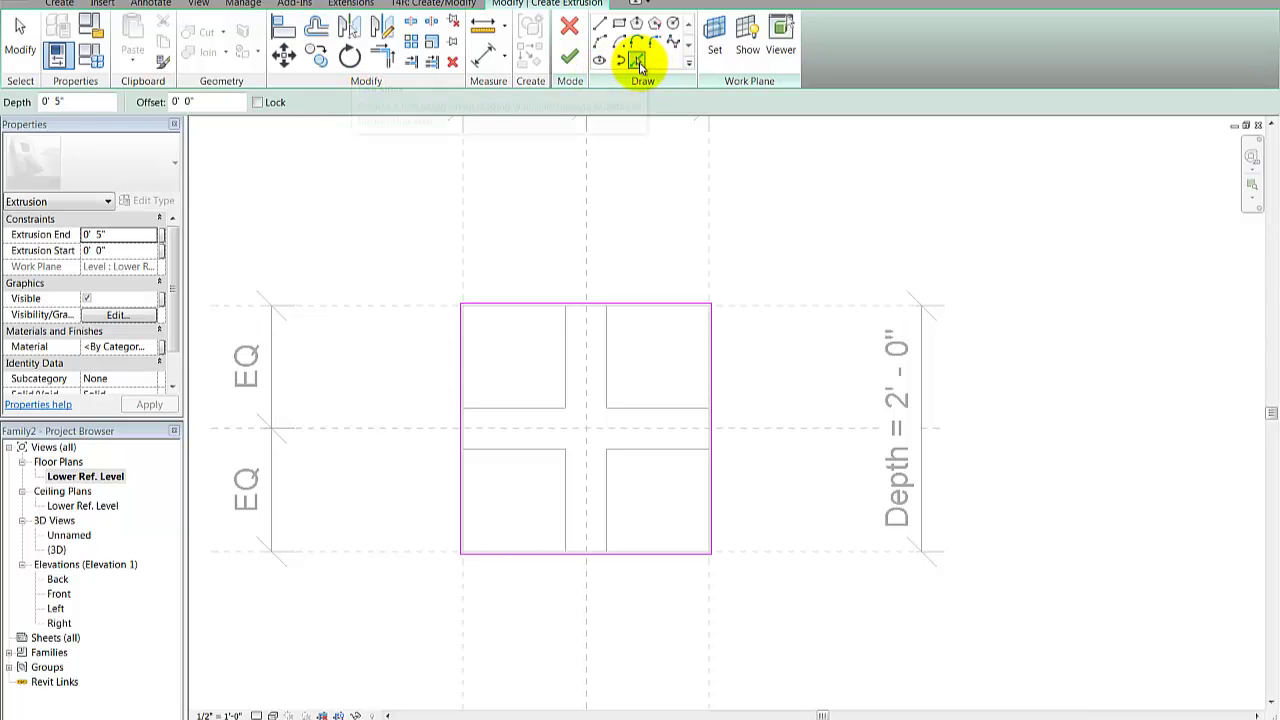
click(58, 102)
drag(58, 102, 15, 95)
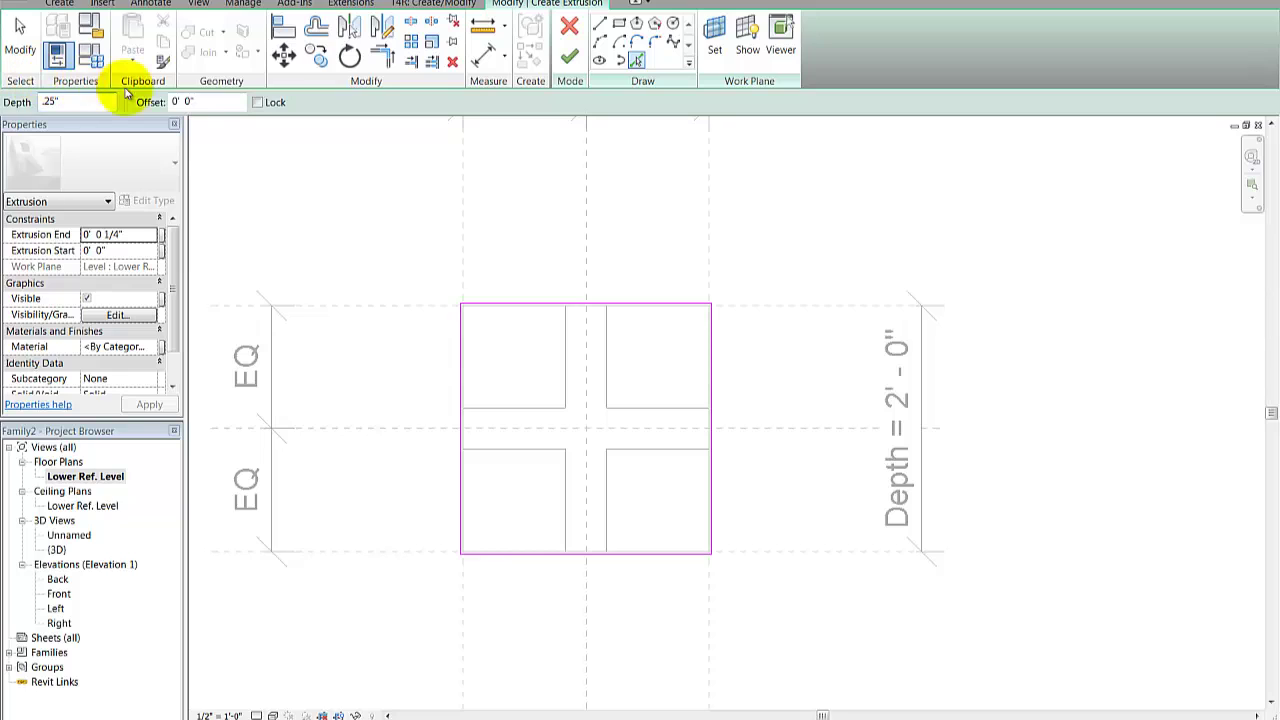
drag(214, 101, 128, 103)
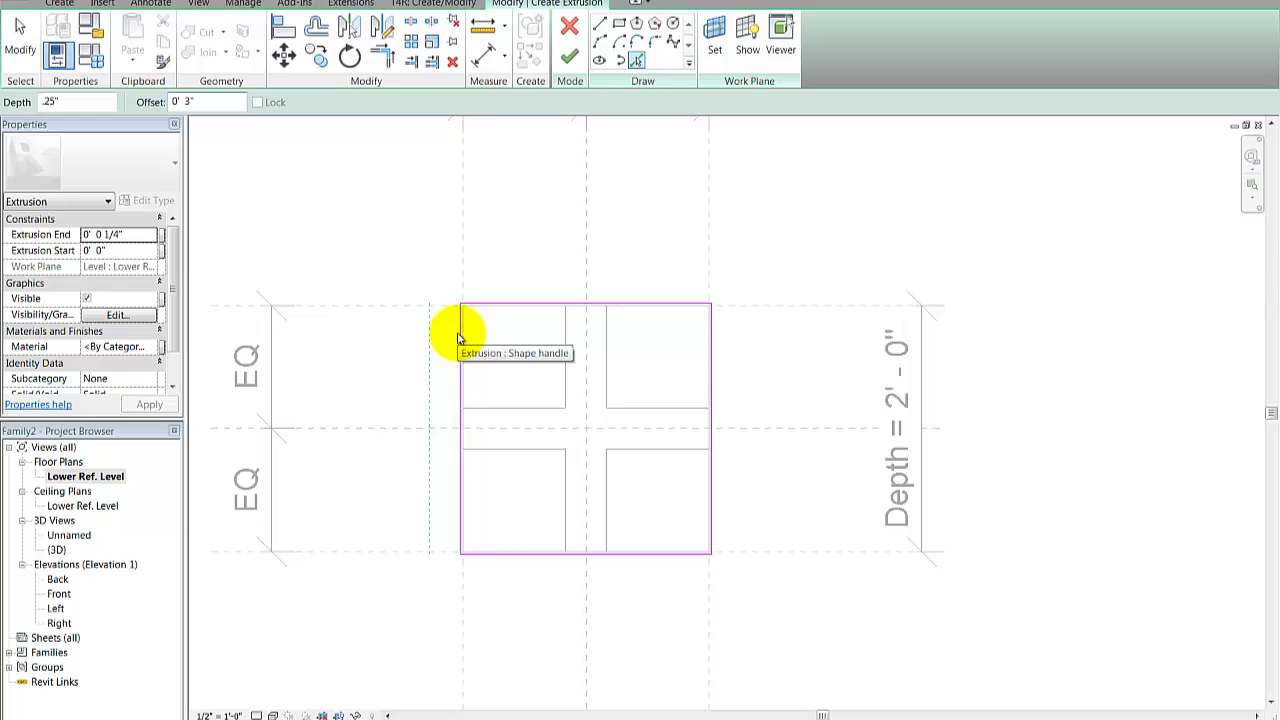
Offset the whole square 3" outward to create the base plate's outer outline
click(429, 263)
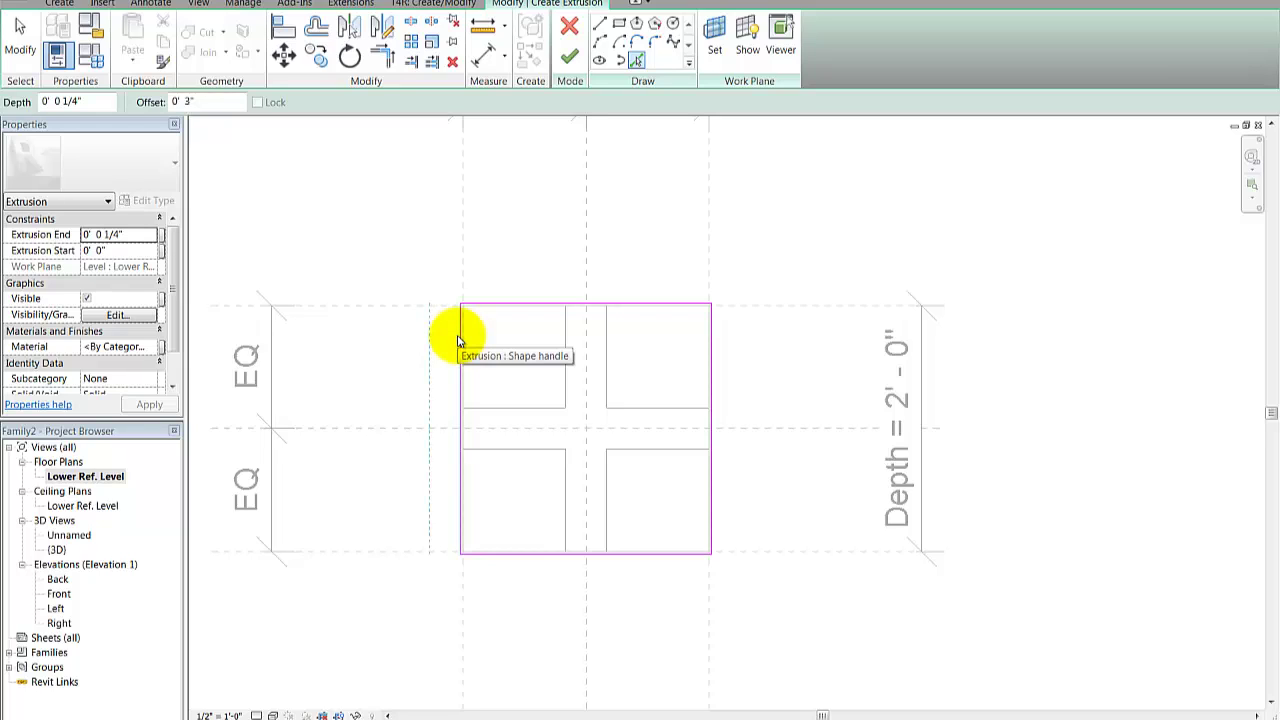
key(Tab)
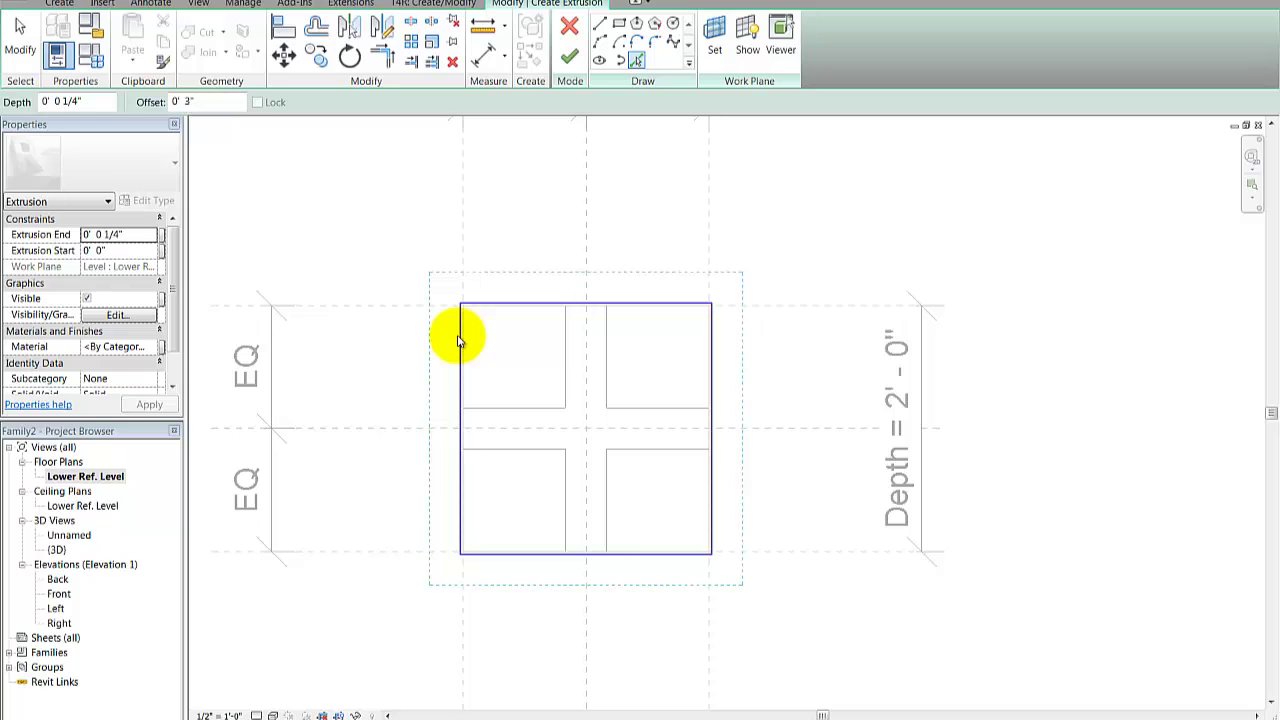
click(458, 341)
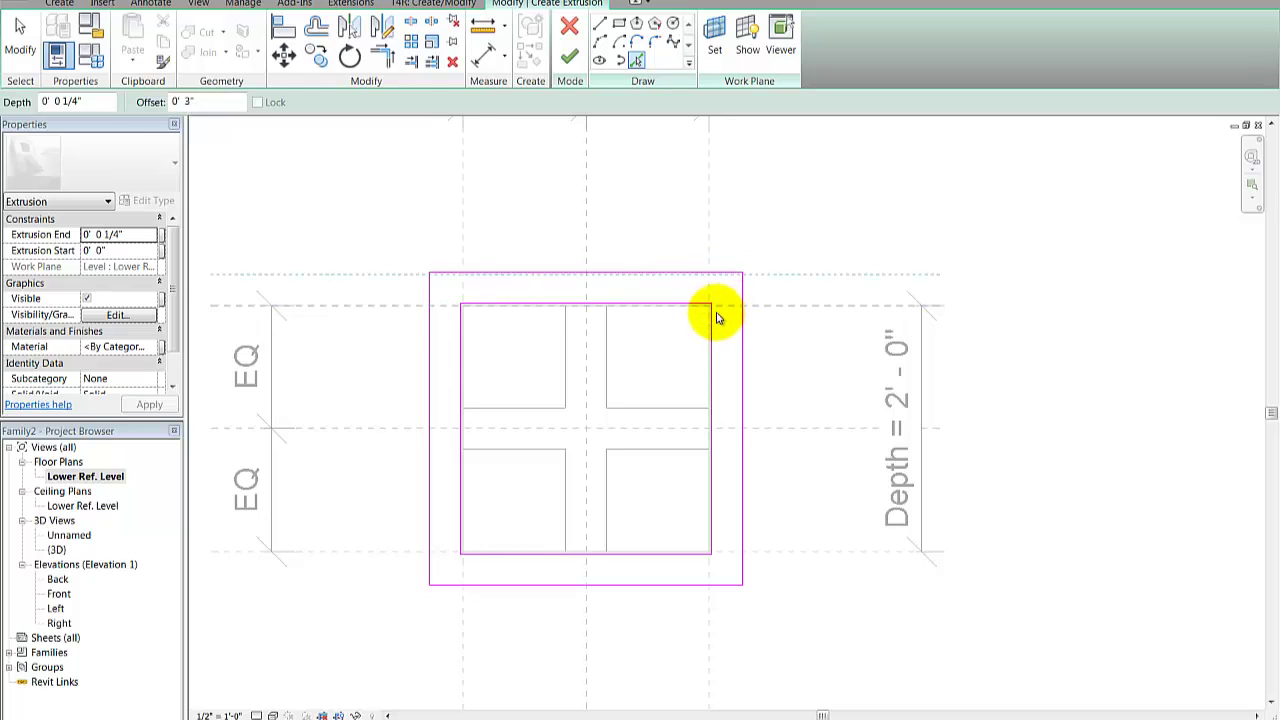
Measure the gap between the two outlines at the upper-right corner and finish the base plate extrusion
click(490, 38)
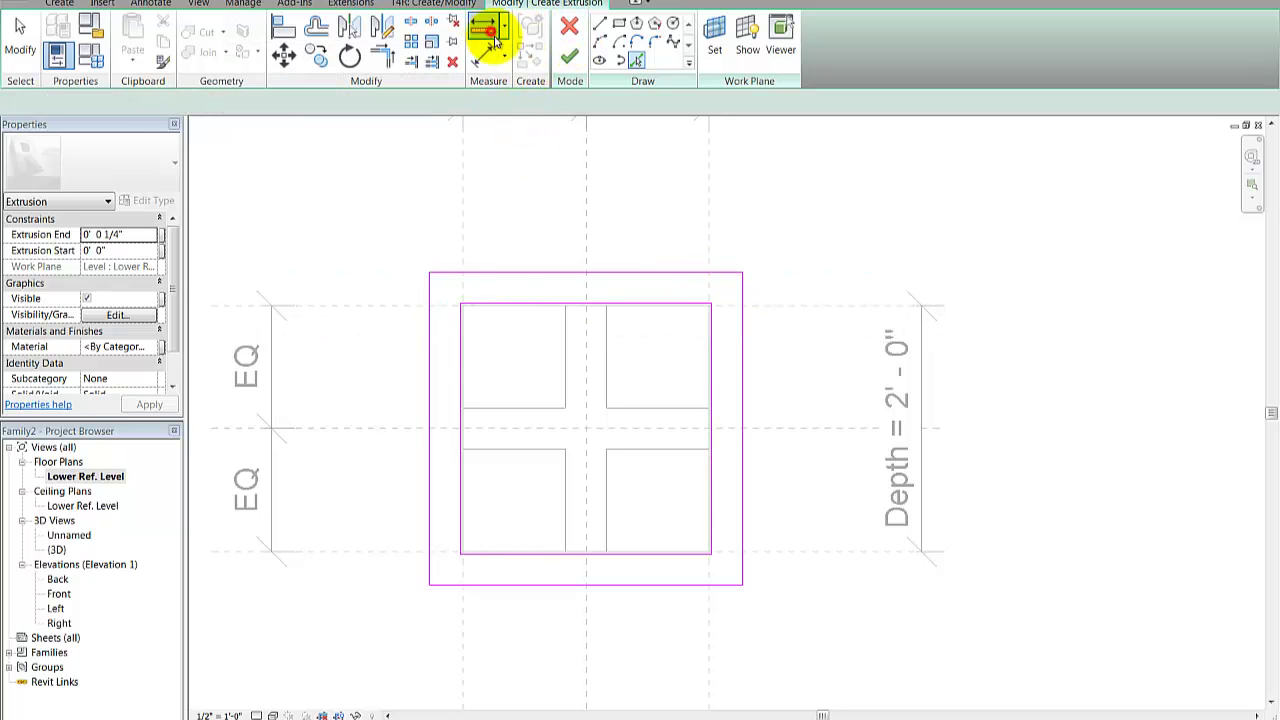
click(713, 305)
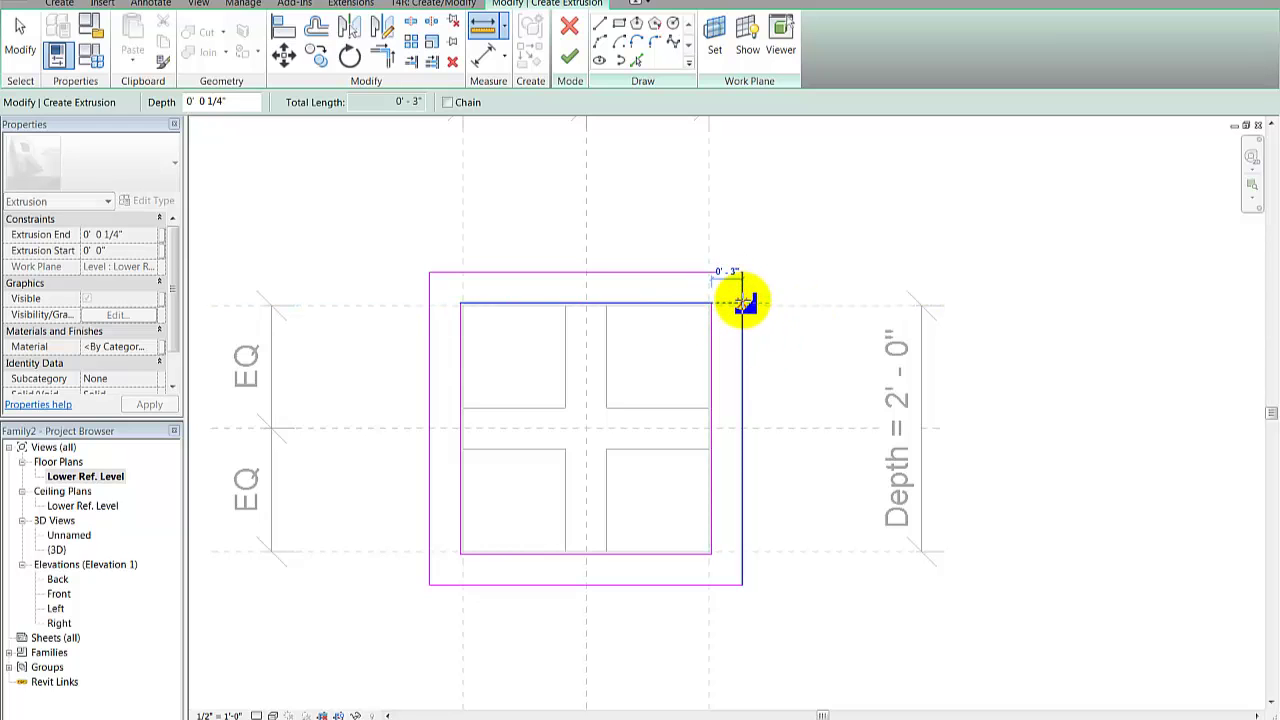
key(Escape)
key(Escape)
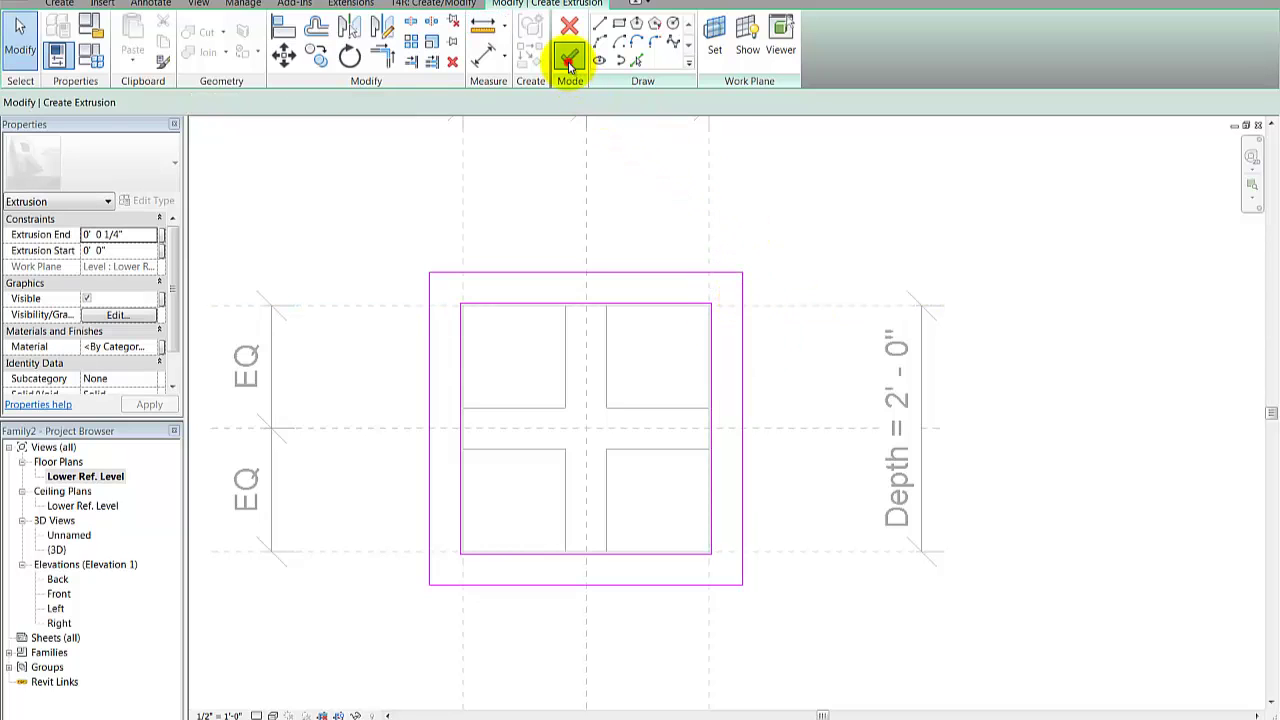
click(569, 60)
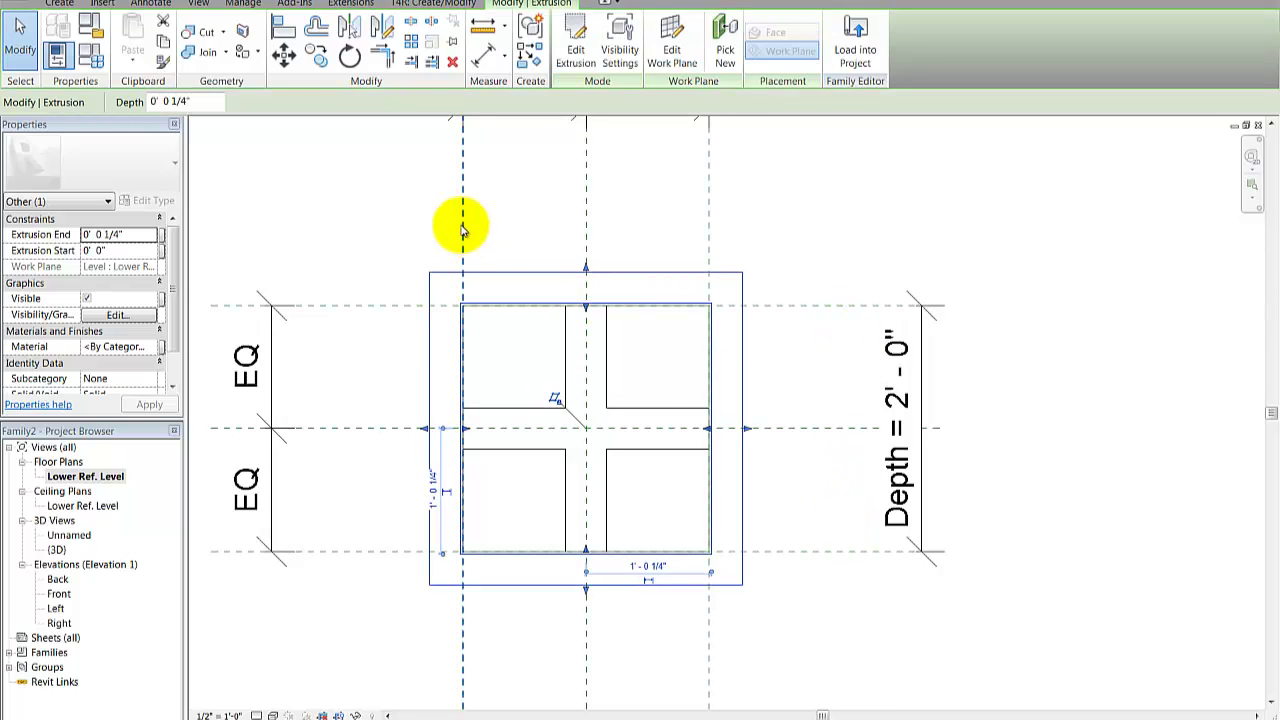
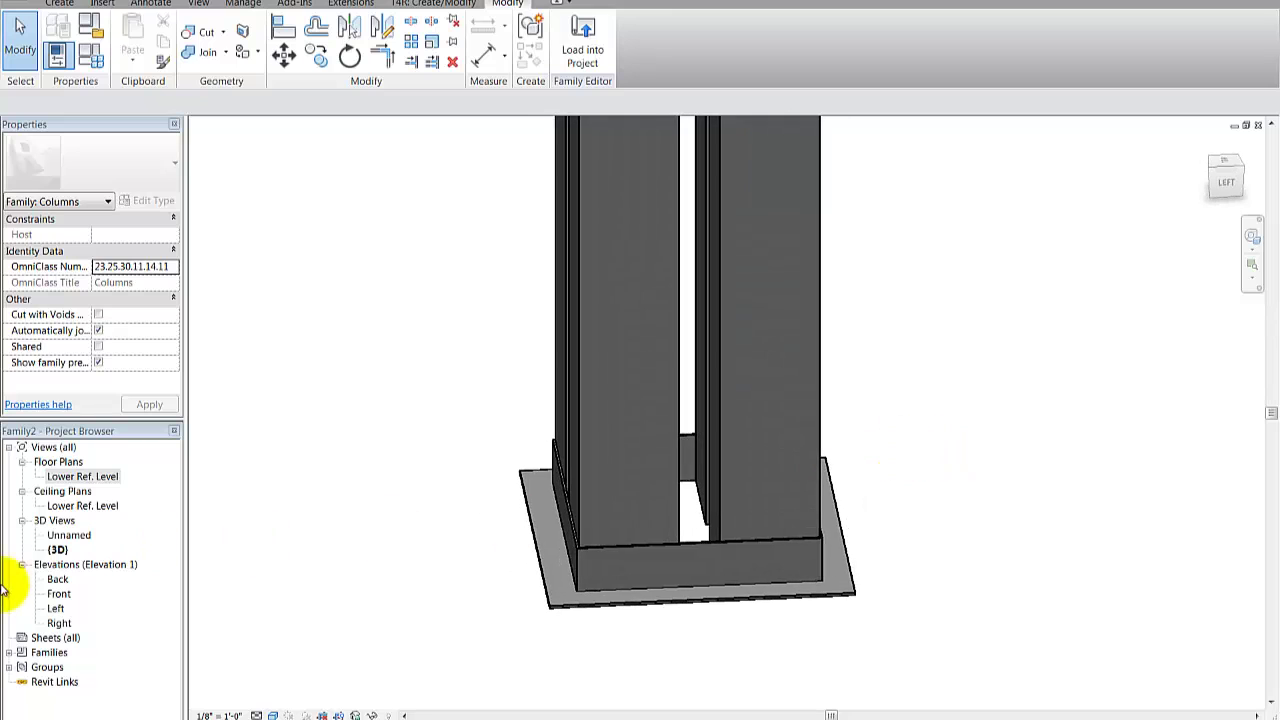
Open the Front elevation view at the column base
double_click(59, 593)
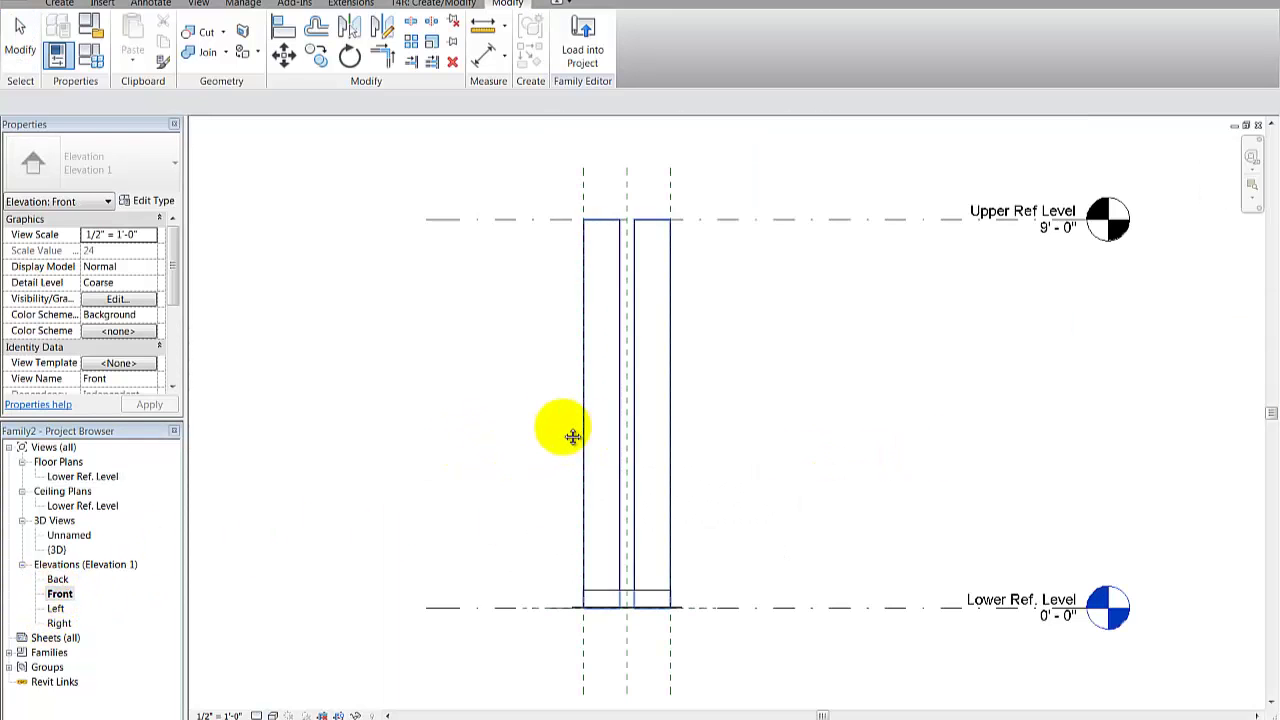
click(555, 447)
scroll(511, 549, up, 3)
scroll(485, 520, down, 2)
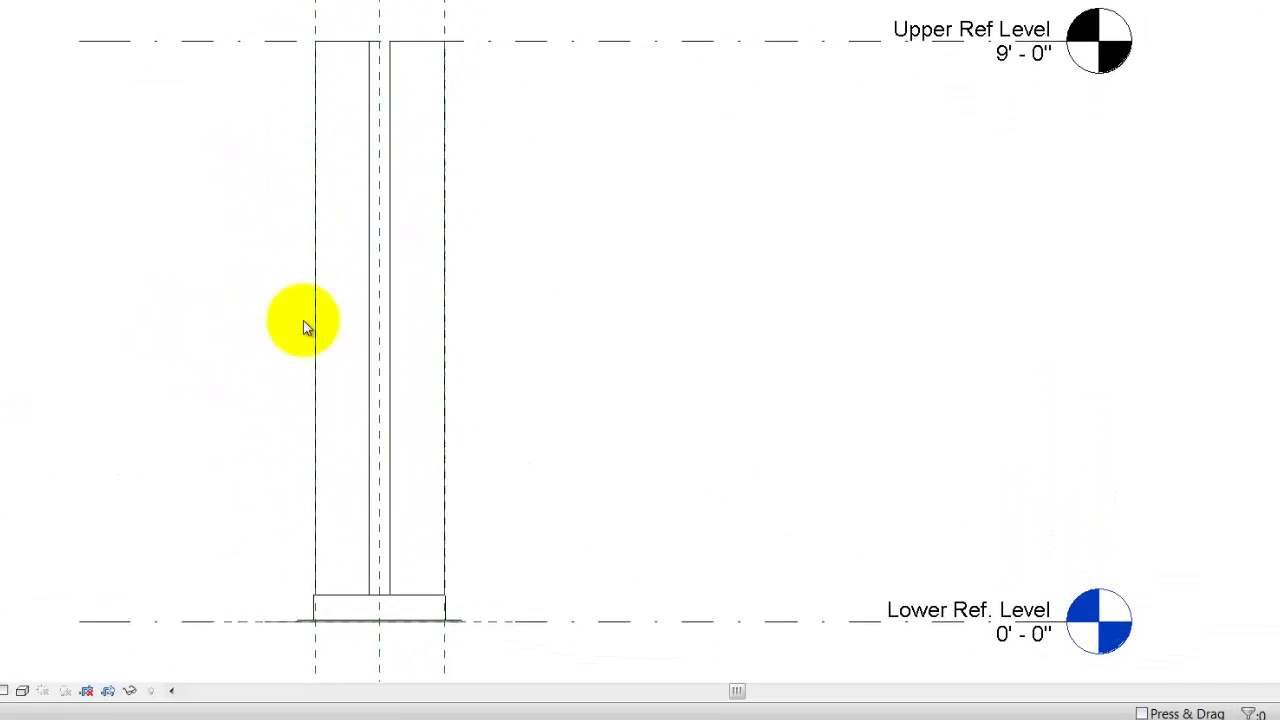
middle_drag(303, 325, 78, 420)
drag(359, 548, 405, 563)
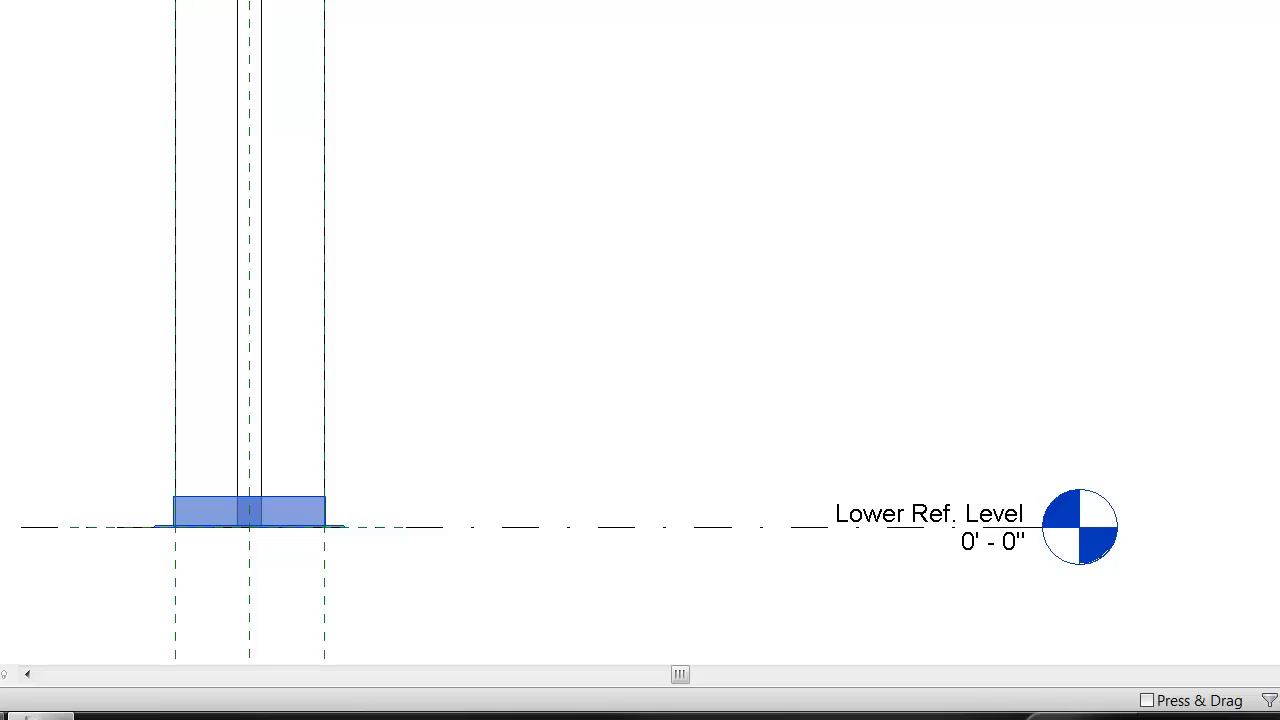
click(64, 64)
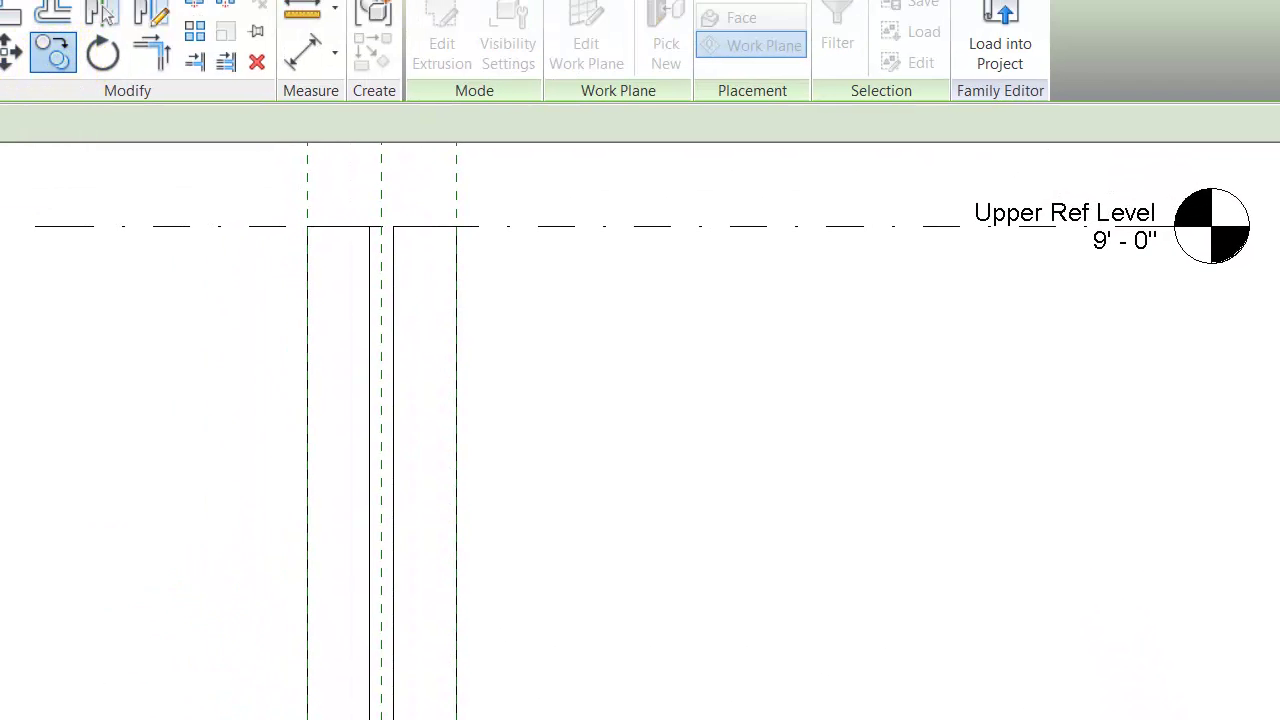
click(263, 694)
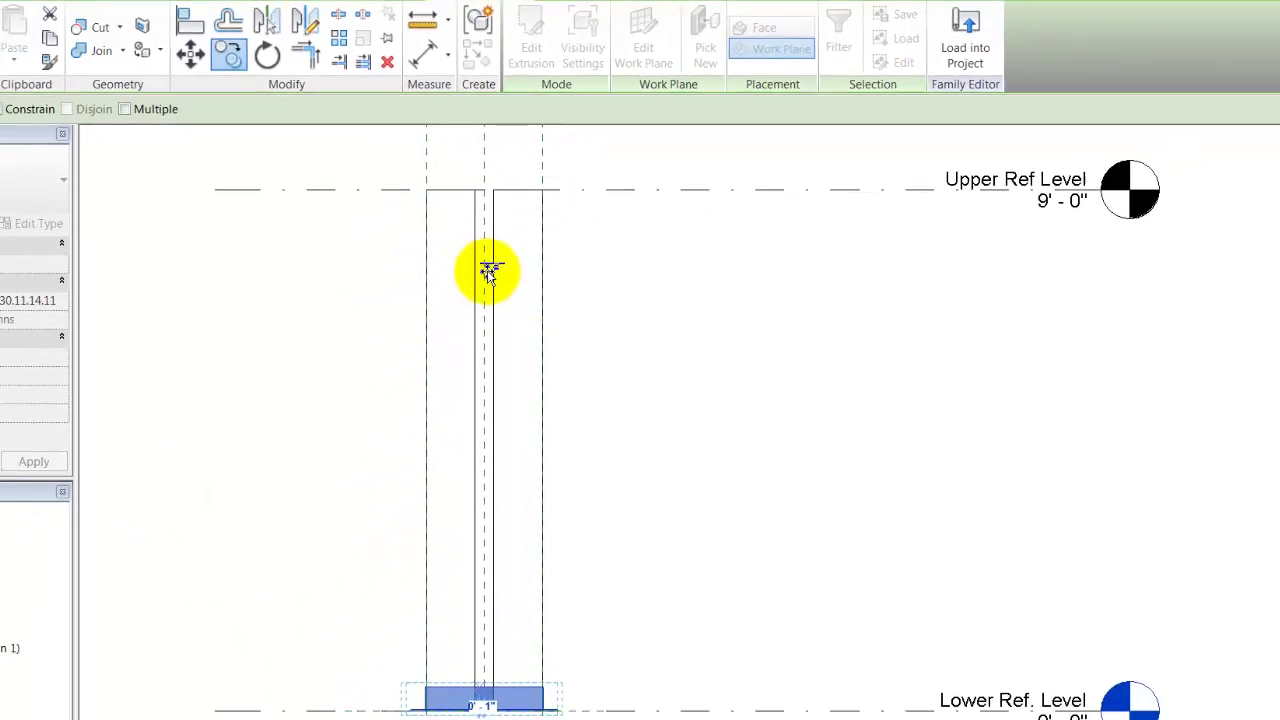
key(Escape)
key(Escape)
Mirror a copy of the base band and base plate to the column's upper end about a horizontal axis drawn near mid-height
drag(420, 548, 669, 643)
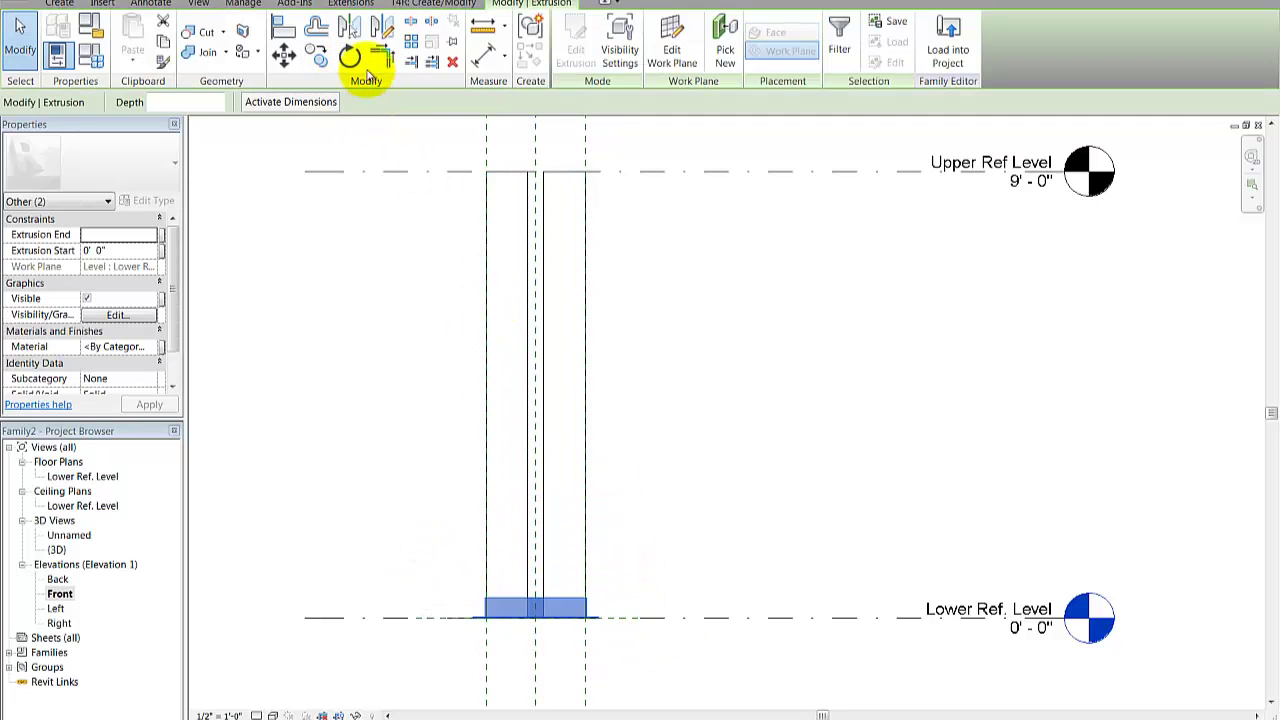
click(381, 33)
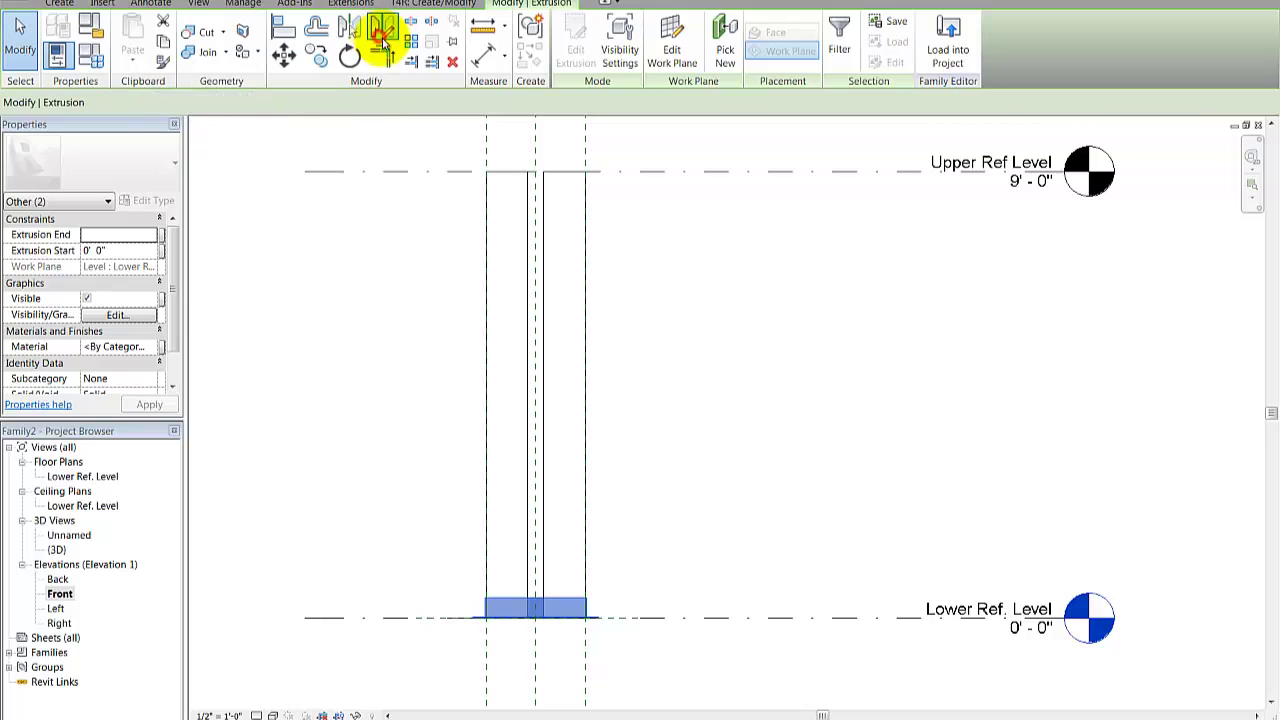
click(536, 437)
click(536, 408)
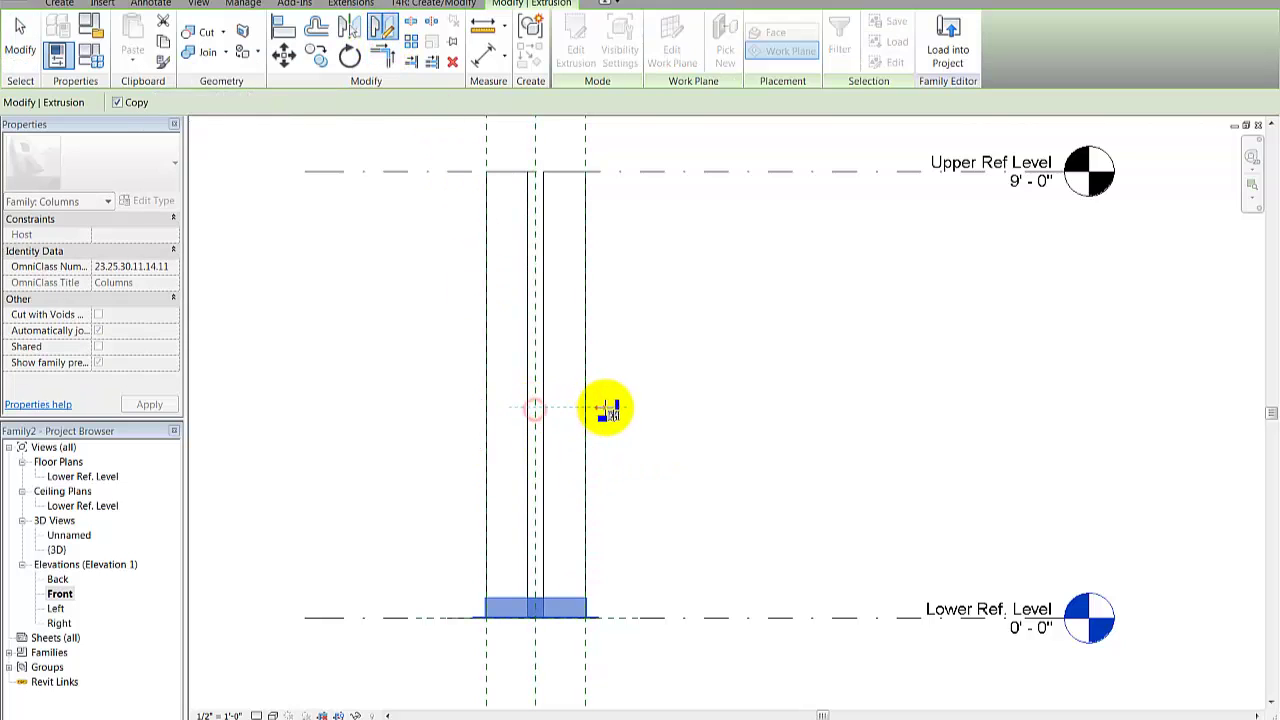
click(605, 410)
scroll(600, 285, up, 3)
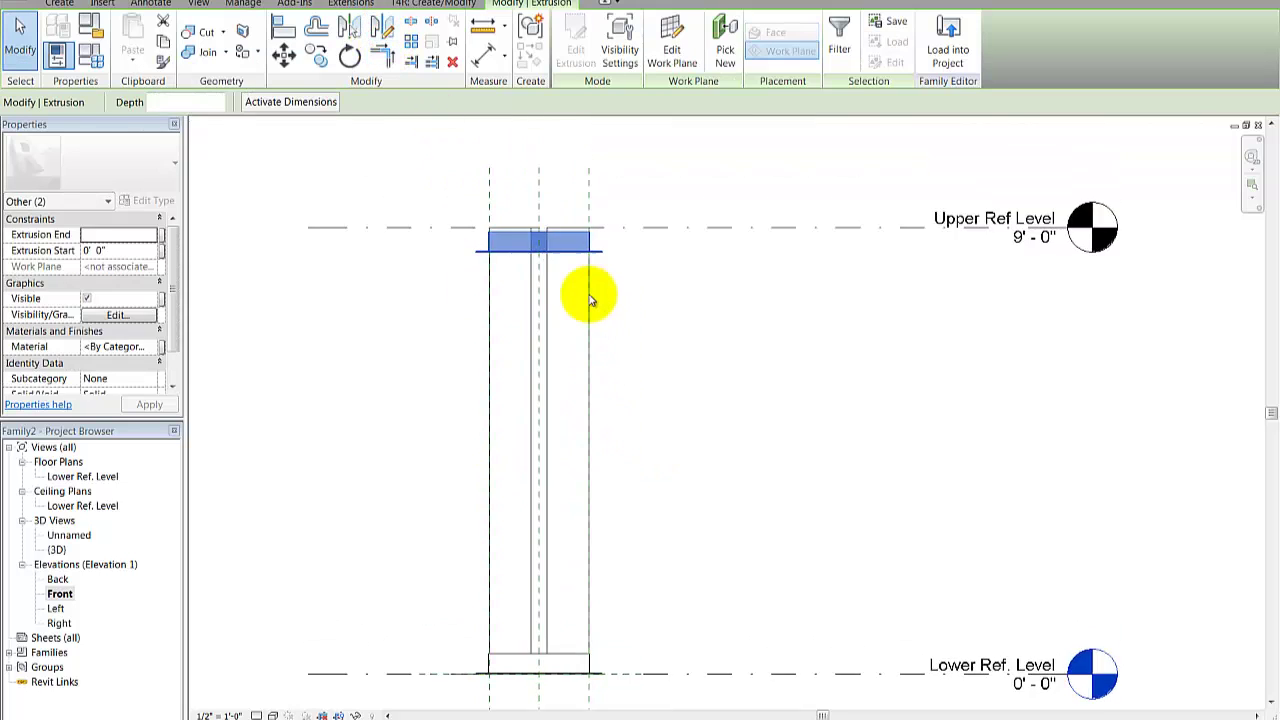
key(Escape)
Try to align the mirrored band's top edge with the Upper Ref Level, and undo the alignment
scroll(530, 300, up, 2)
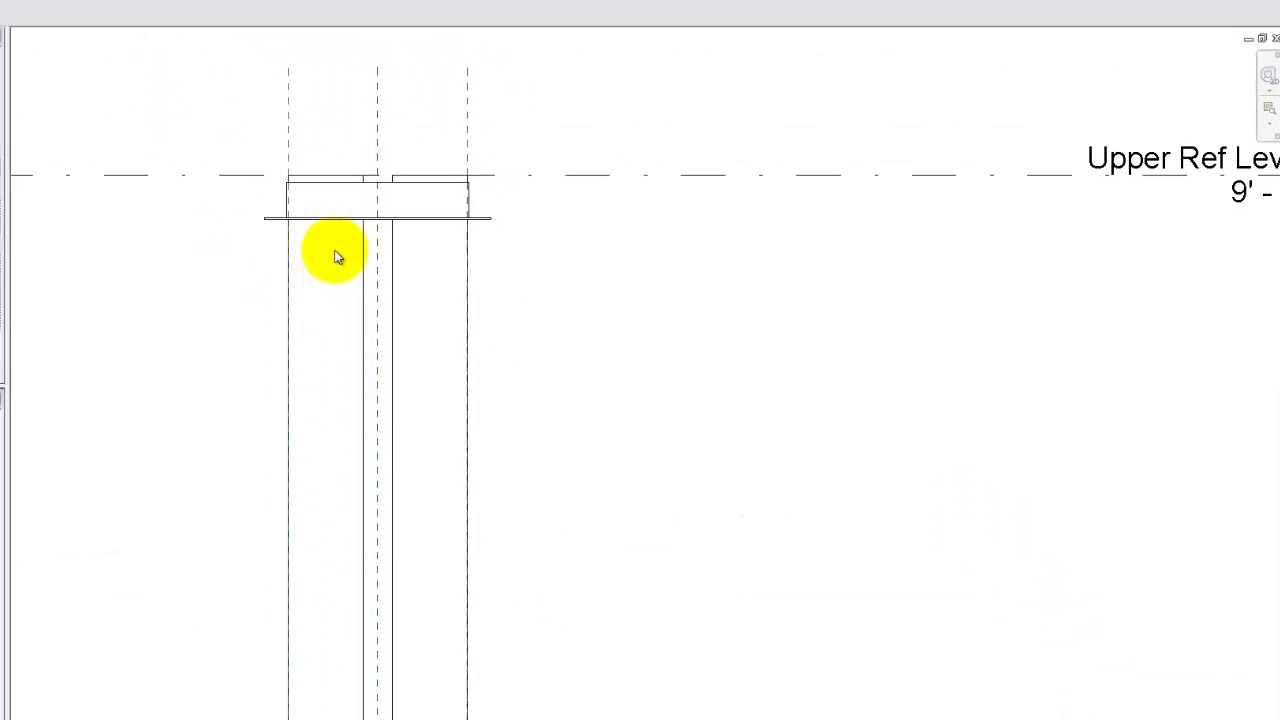
scroll(385, 223, up, 1)
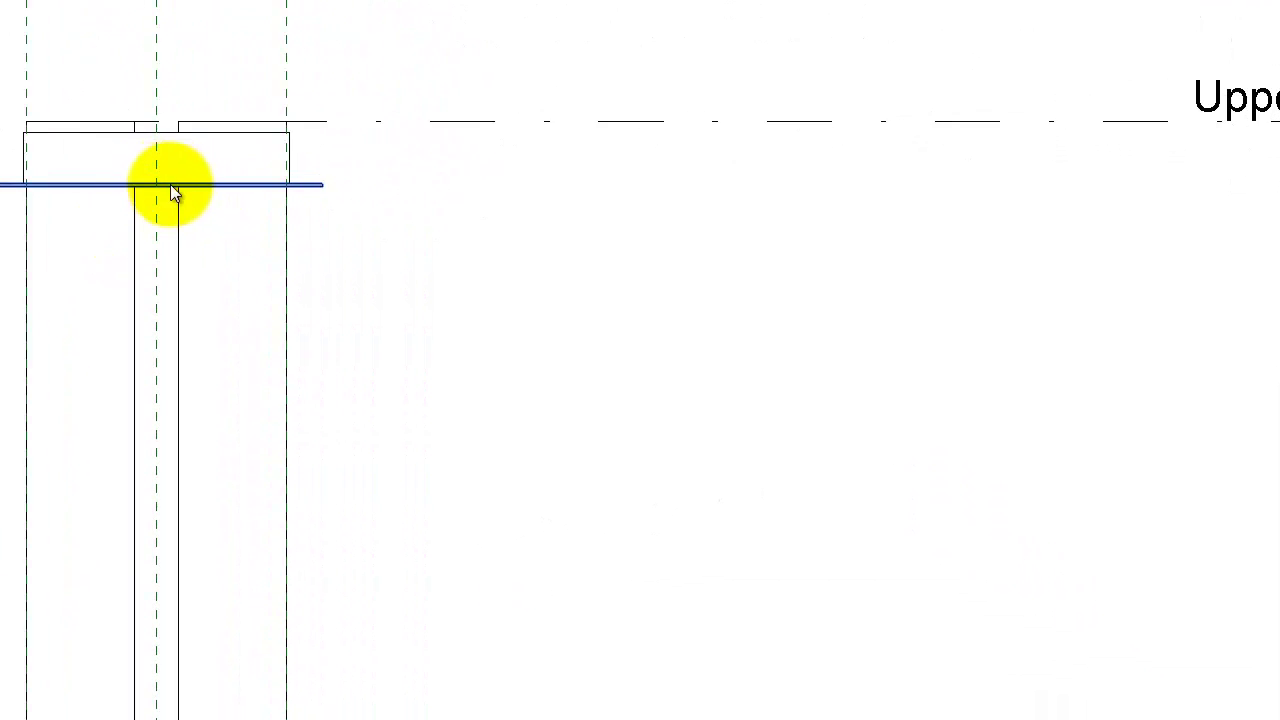
scroll(170, 184, up, 1)
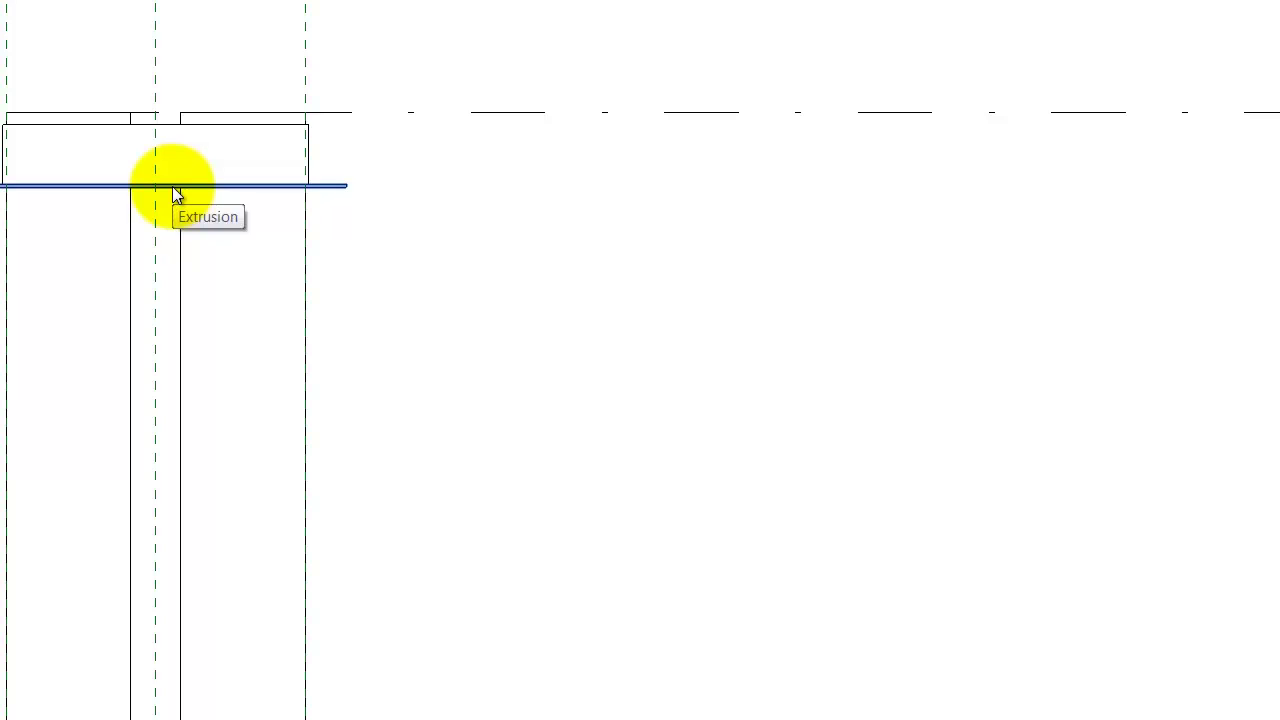
click(239, 159)
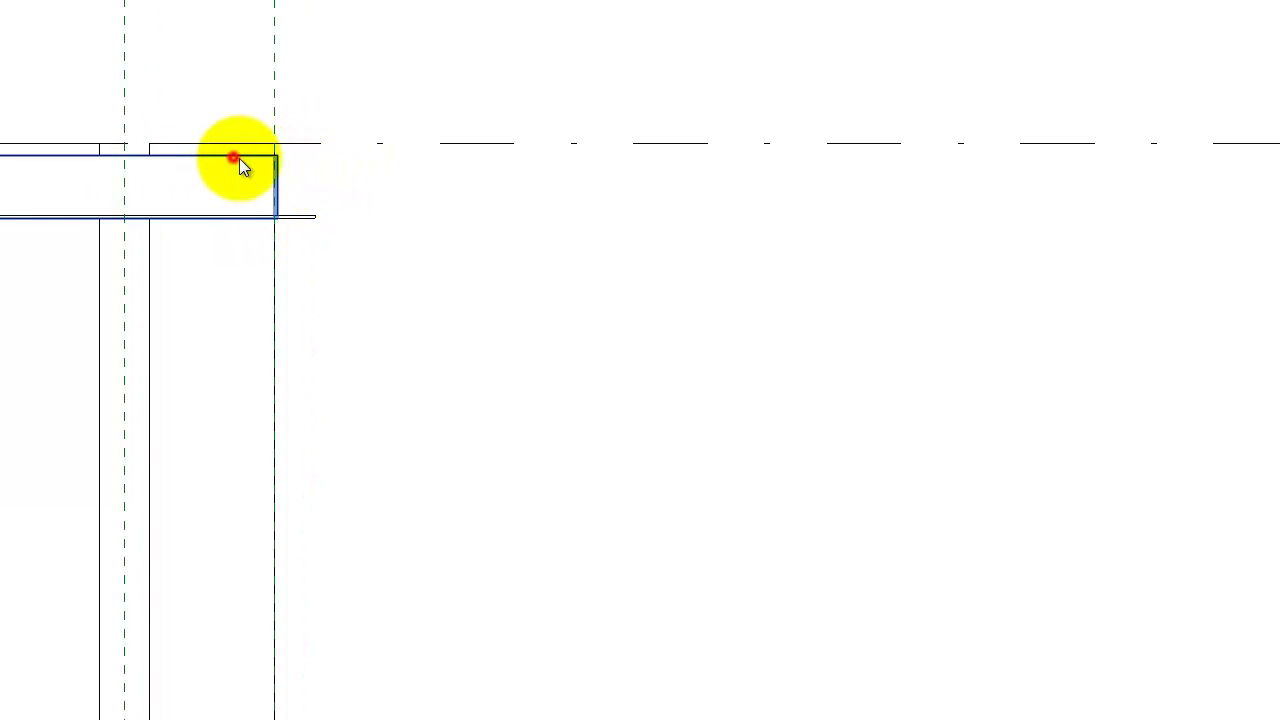
click(313, 210)
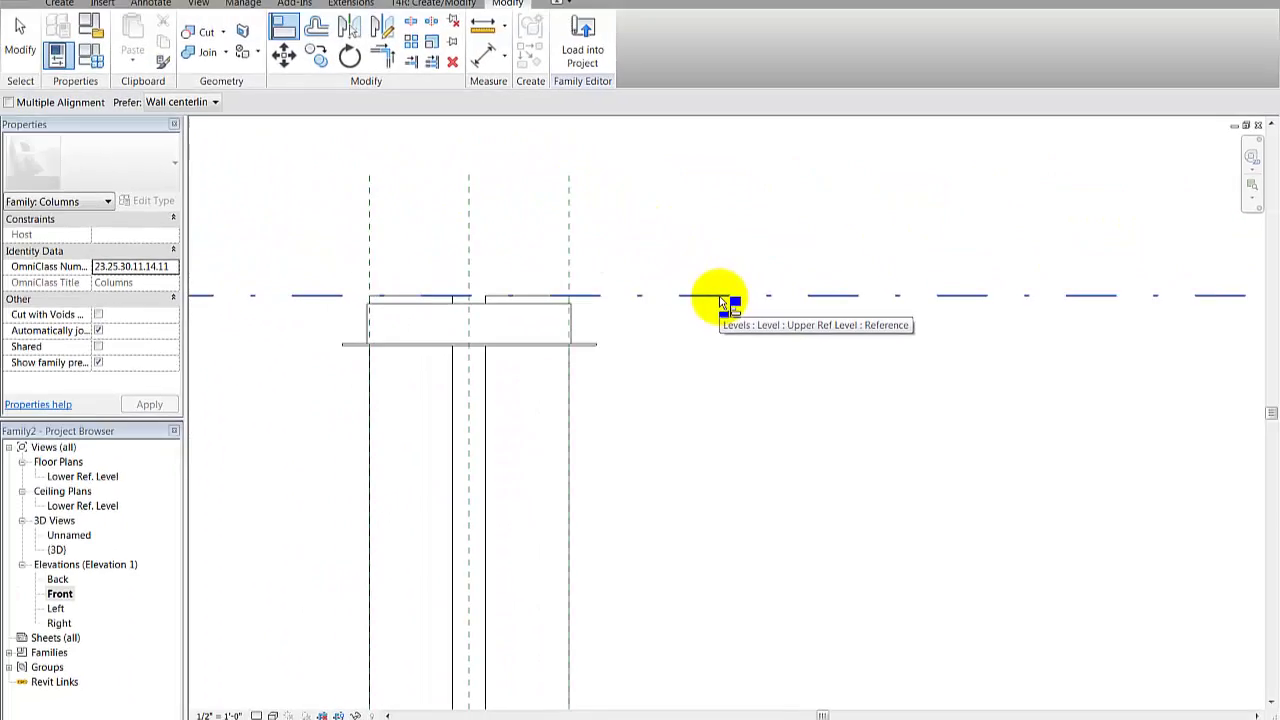
click(721, 297)
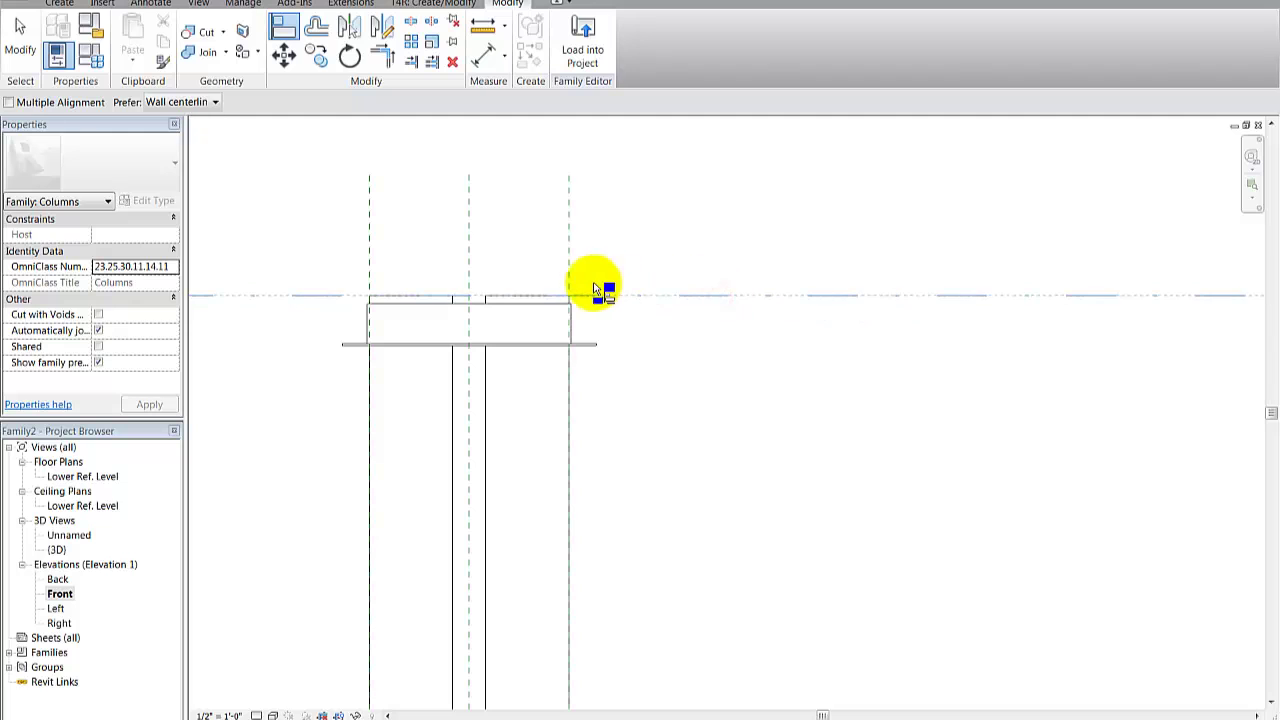
click(508, 306)
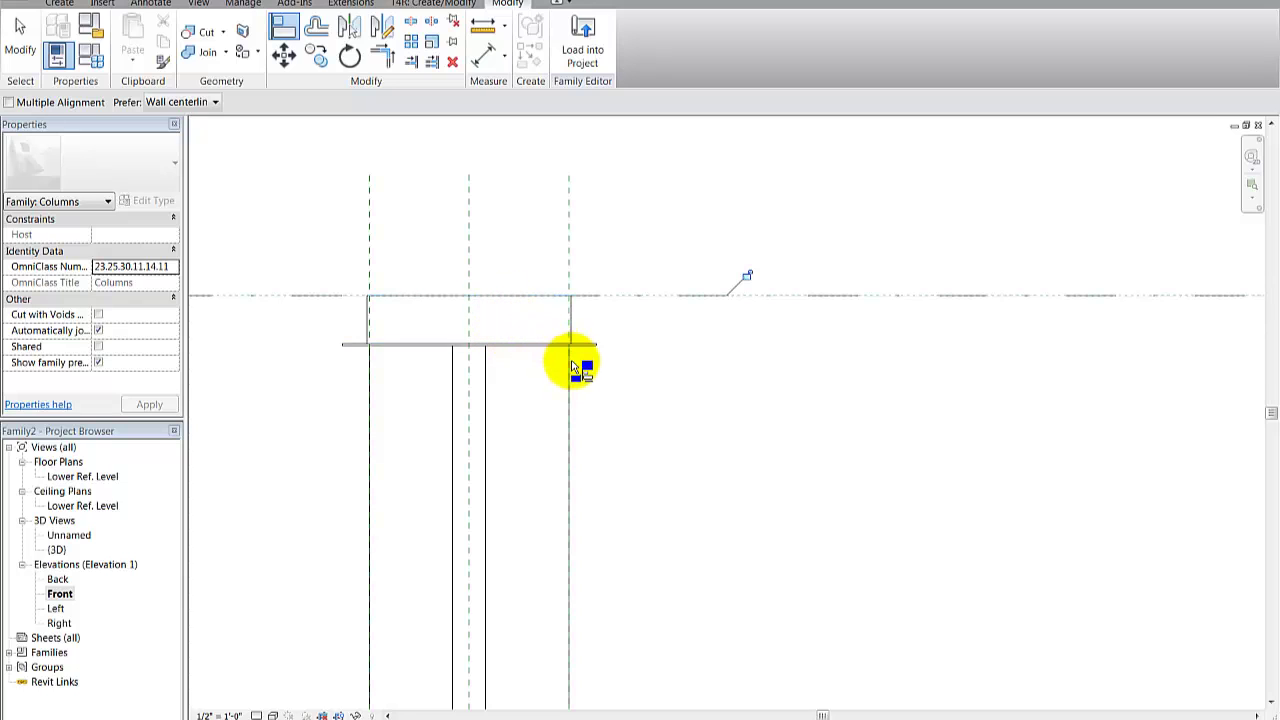
key(ctrl)
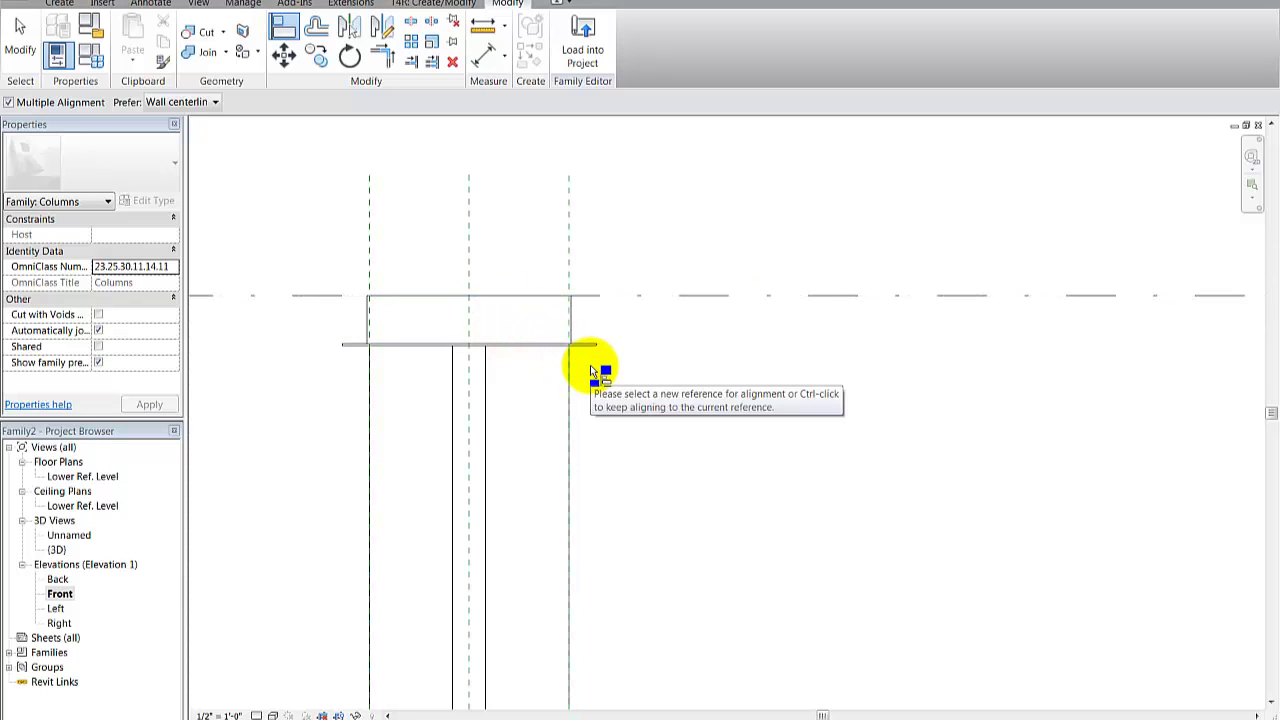
scroll(637, 366, down, 2)
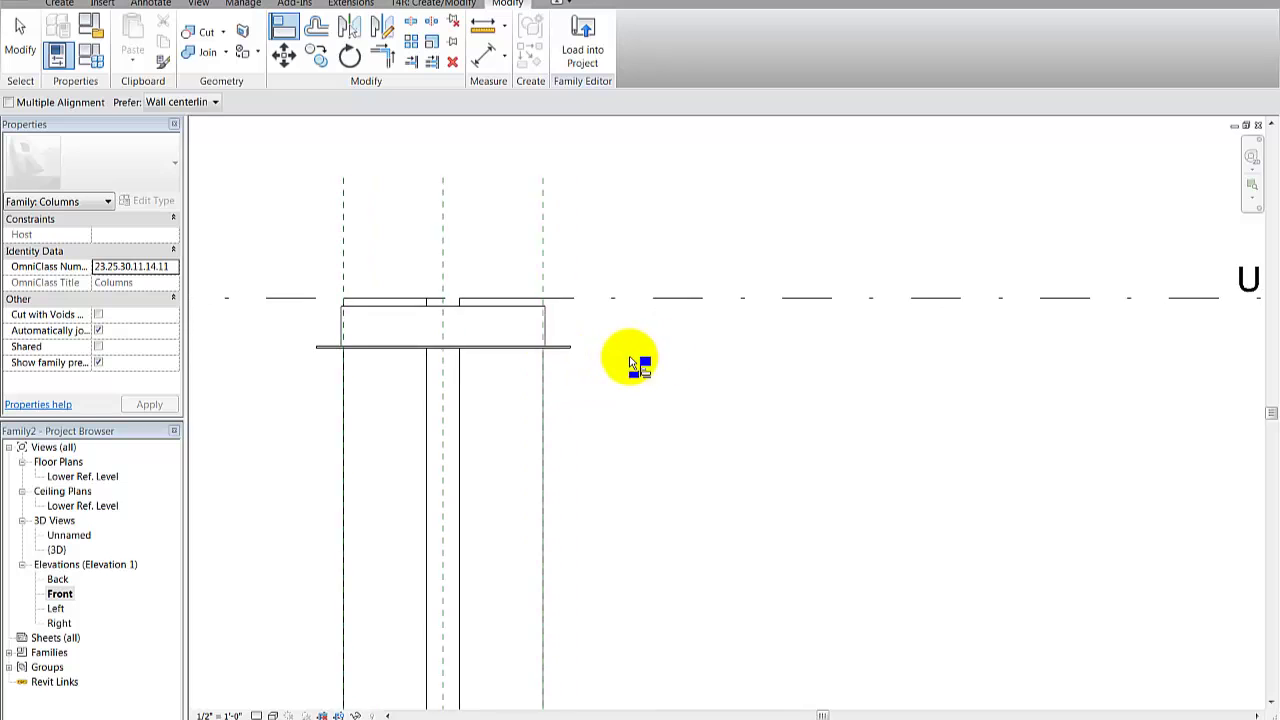
key(Escape)
key(Escape)
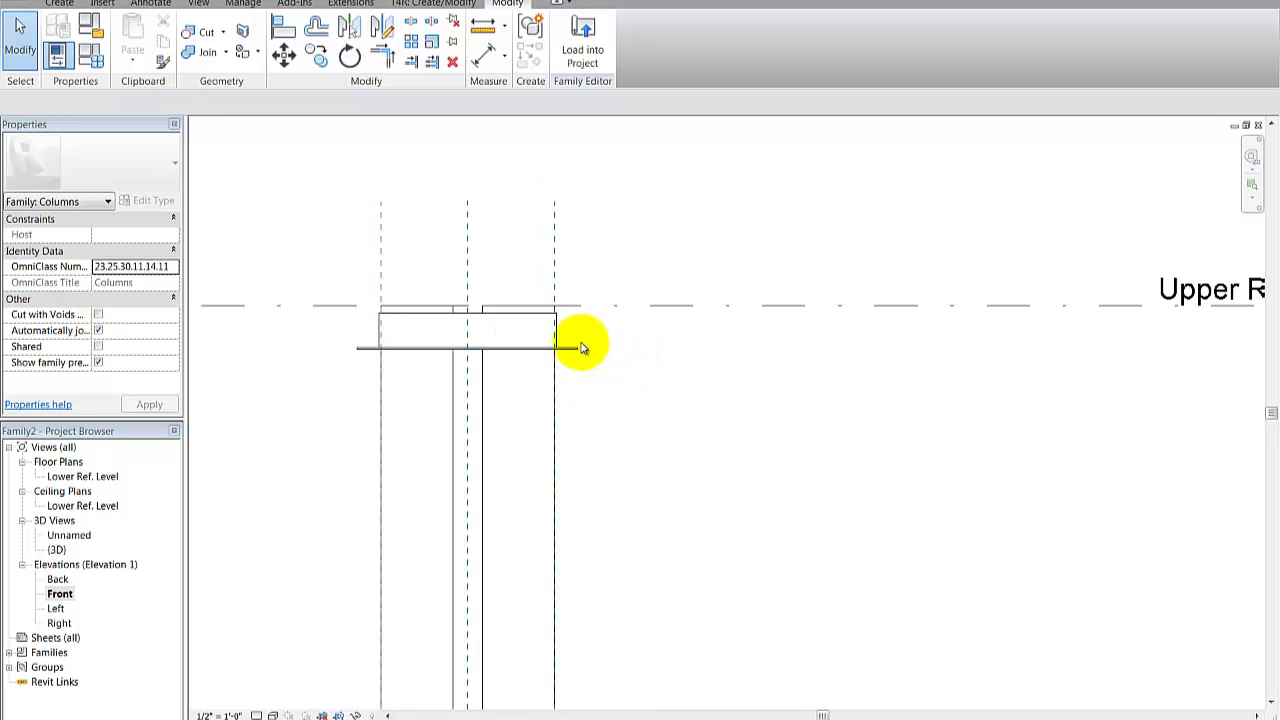
Move the upper plate straight down so it sits a short distance below the upper band
click(519, 356)
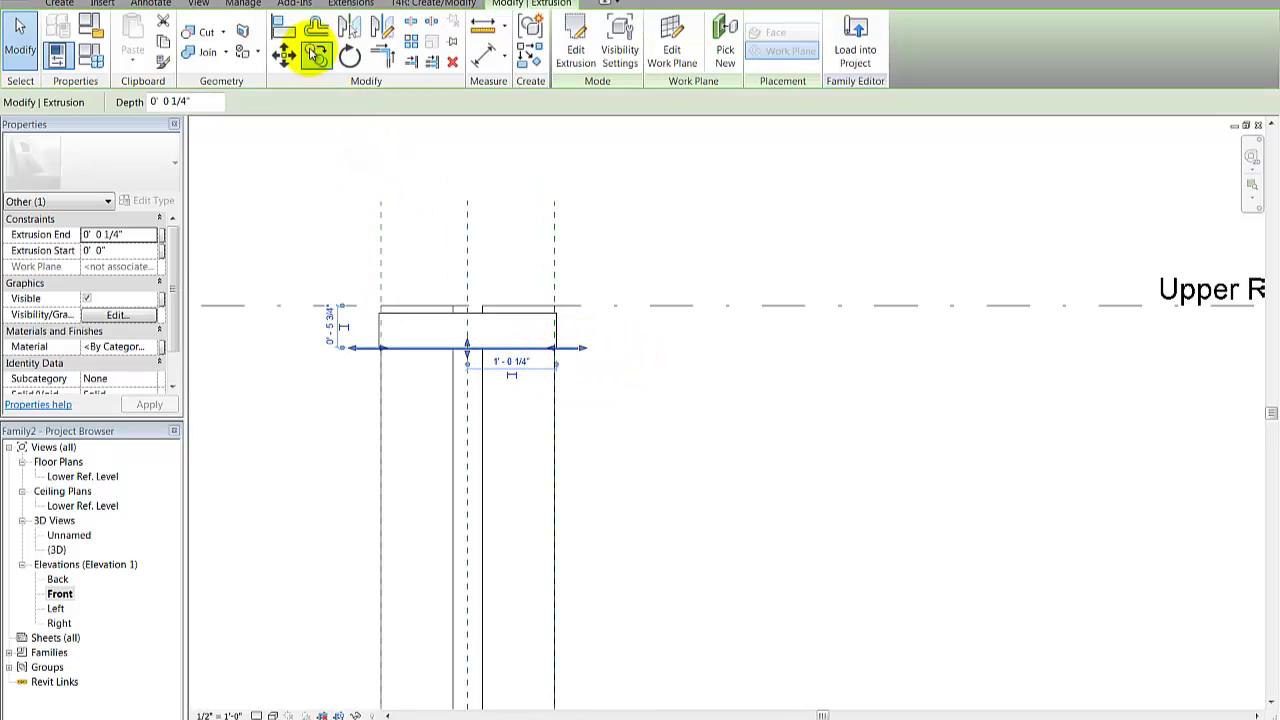
key(m)
key(v)
click(497, 349)
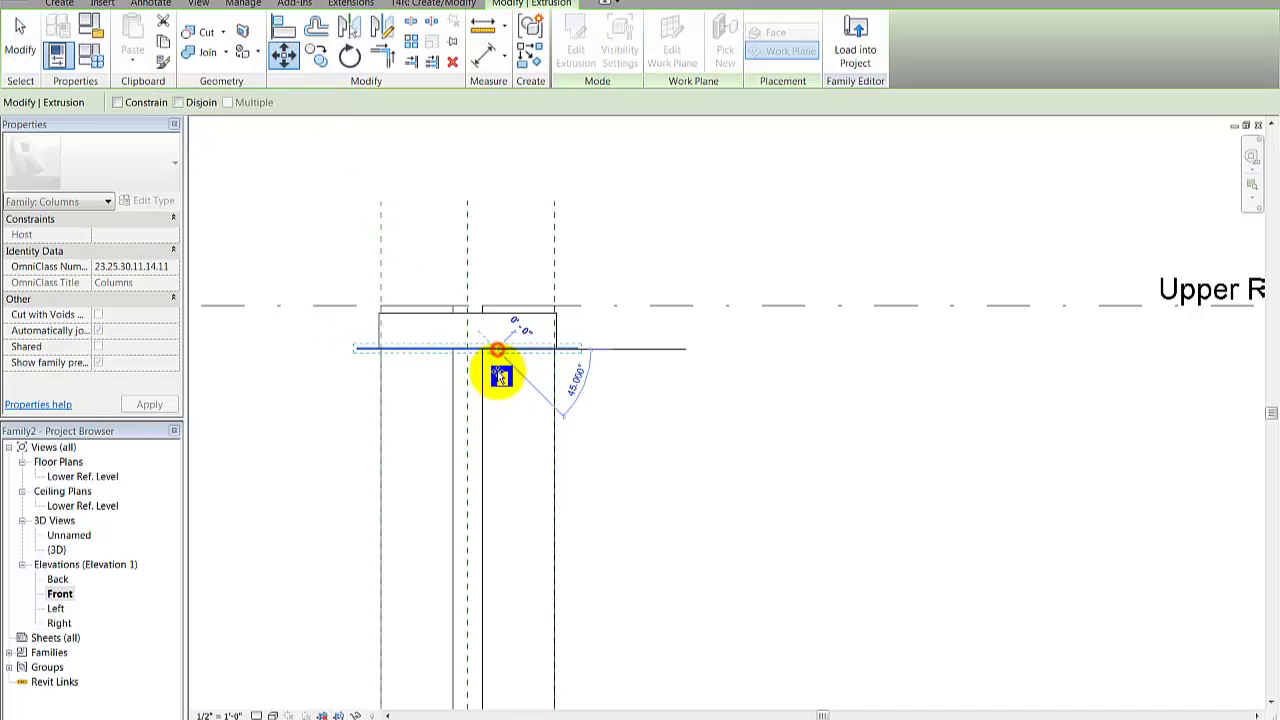
click(600, 420)
click(608, 420)
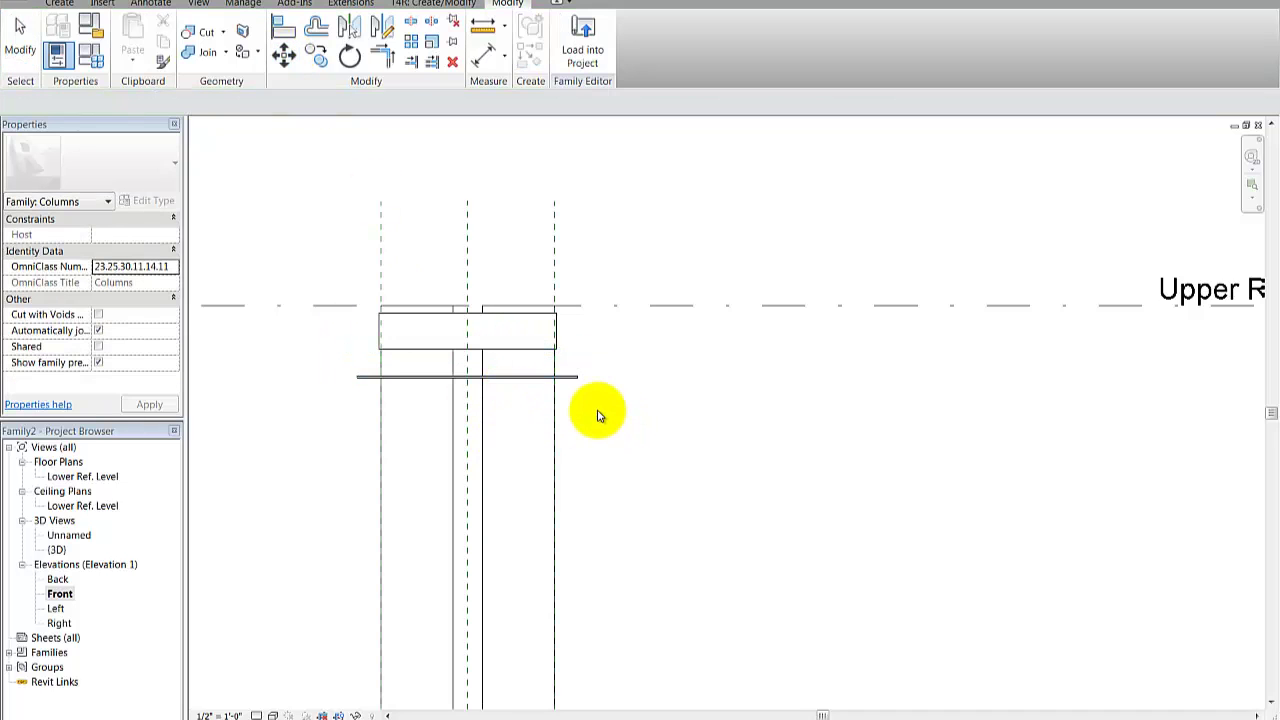
Dimension the upper band's height between its top and bottom edges and lock the dimension
scroll(595, 408, up, 3)
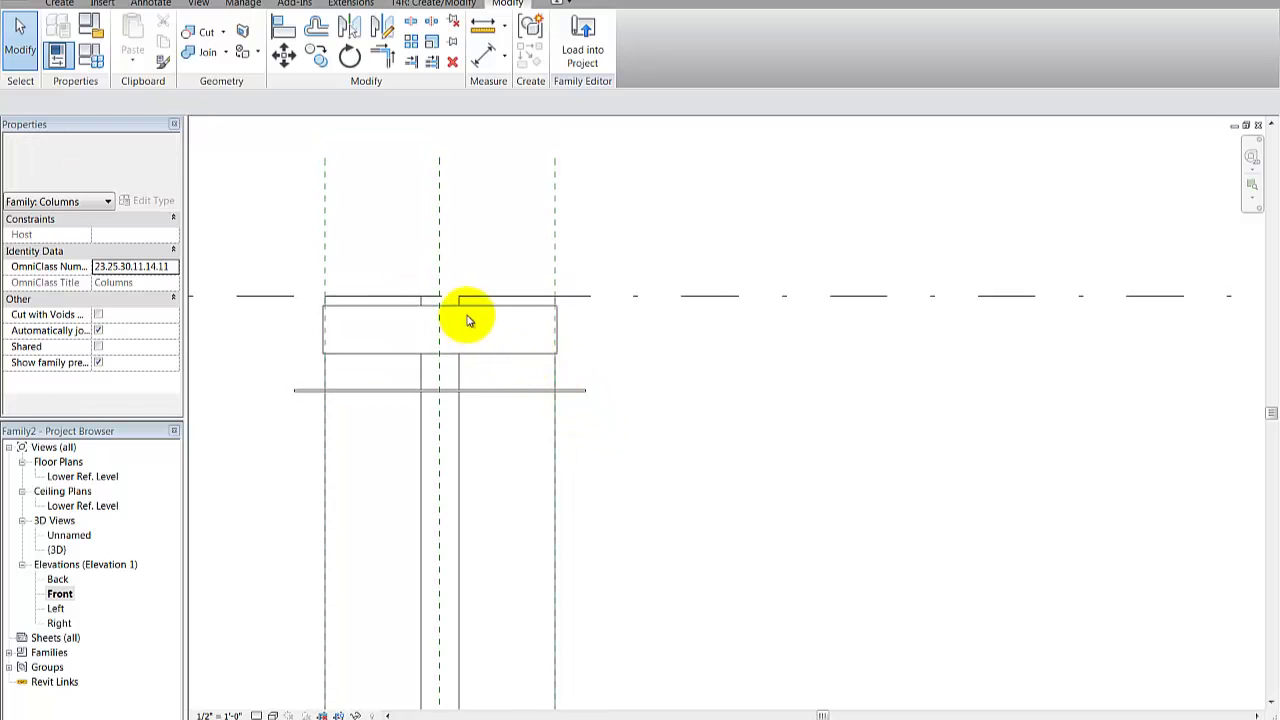
scroll(531, 325, up, 2)
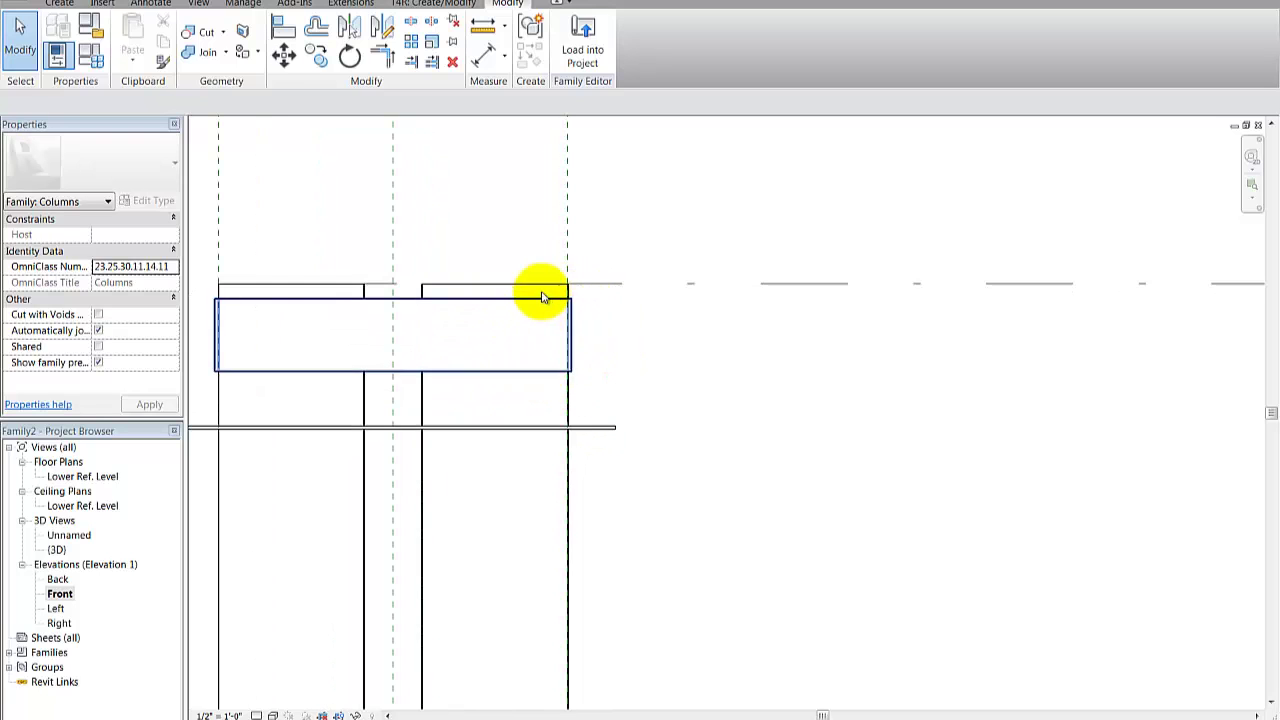
click(481, 64)
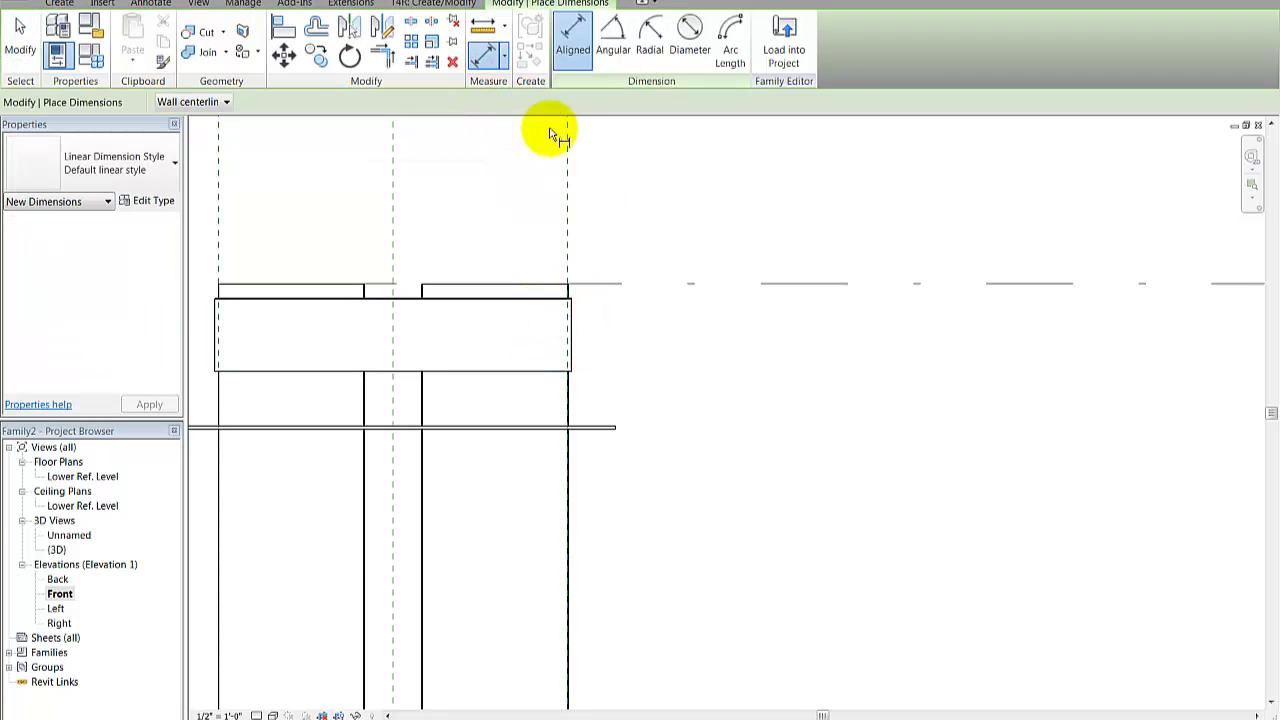
click(553, 372)
click(555, 299)
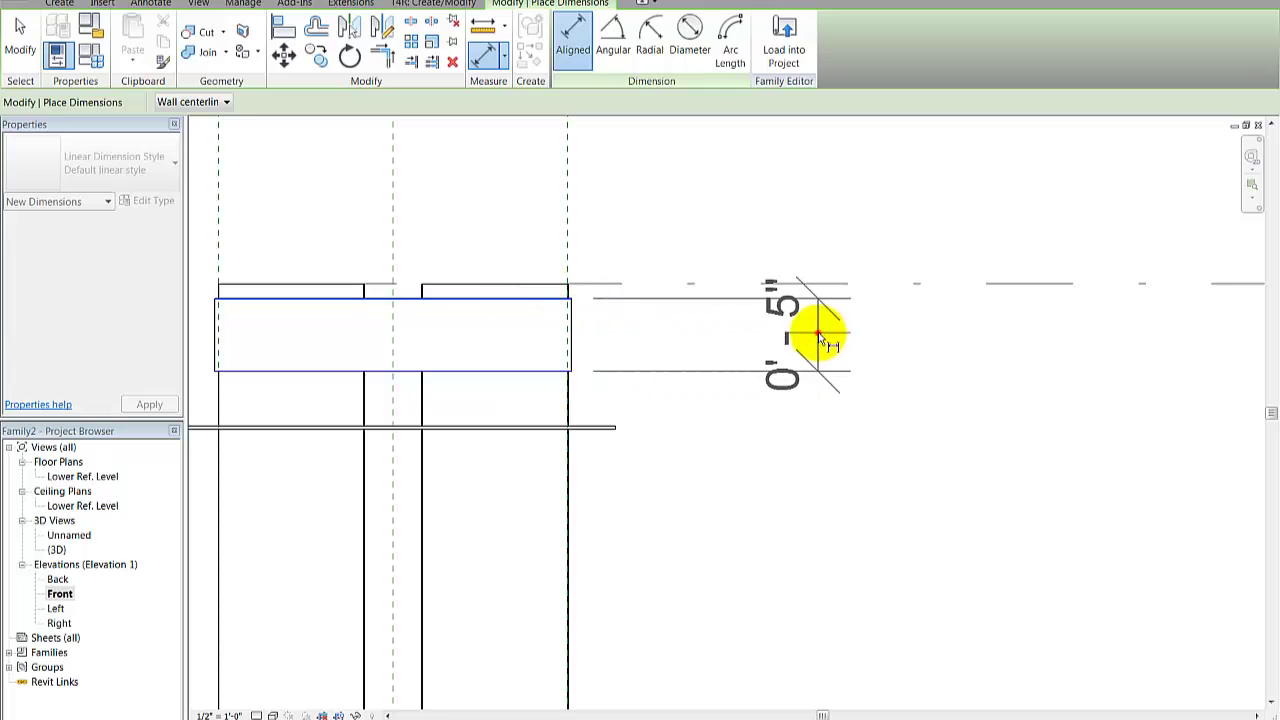
click(818, 336)
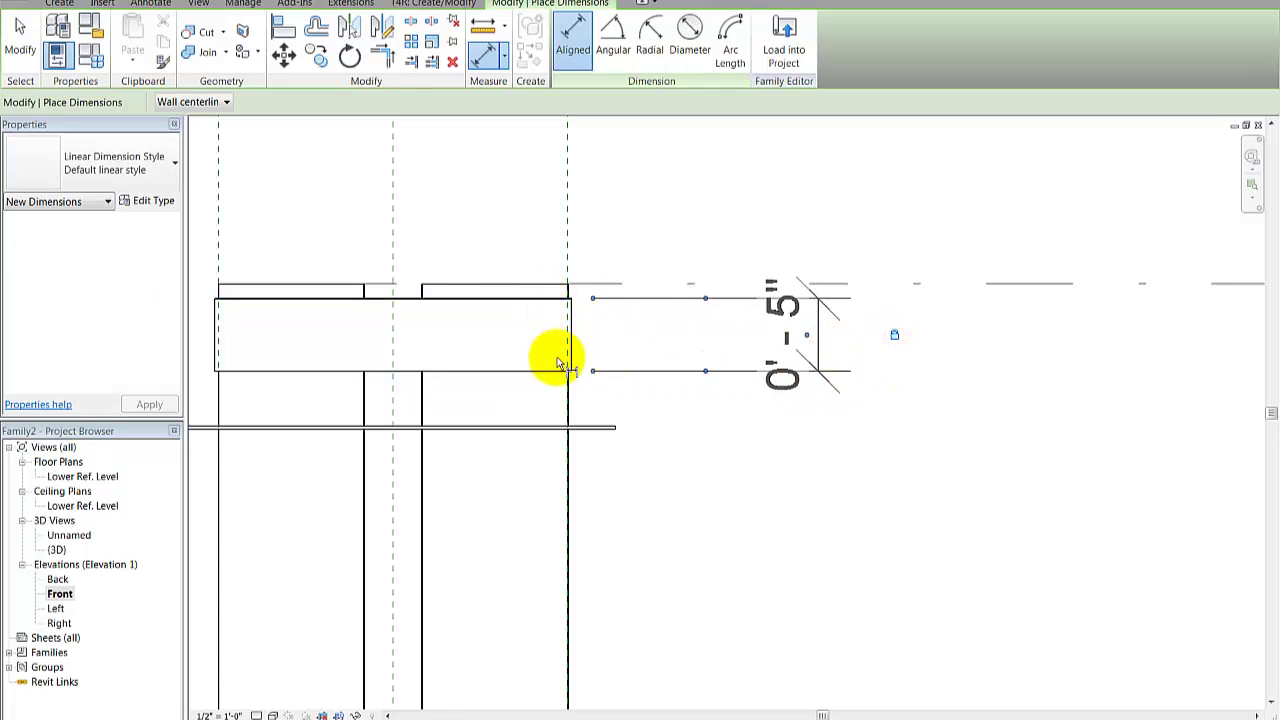
Dimension the upper plate's thickness between its two faces and lock the dimension
click(596, 431)
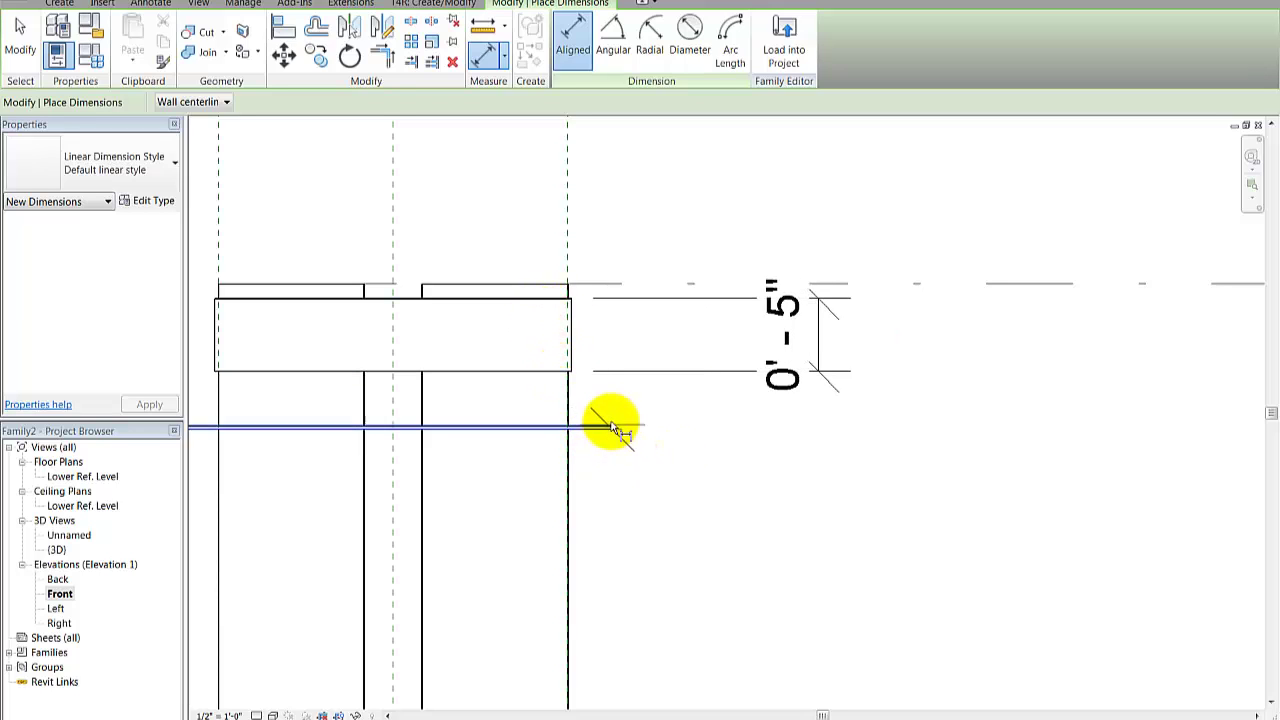
click(604, 430)
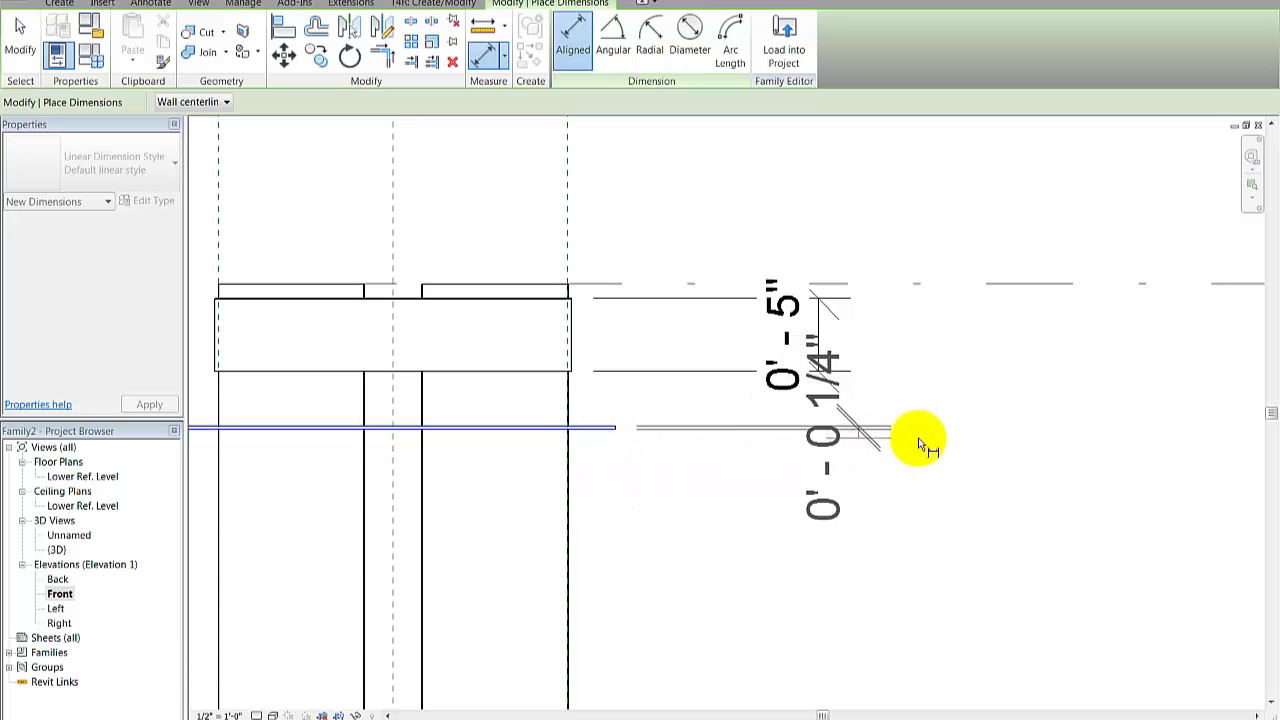
click(936, 439)
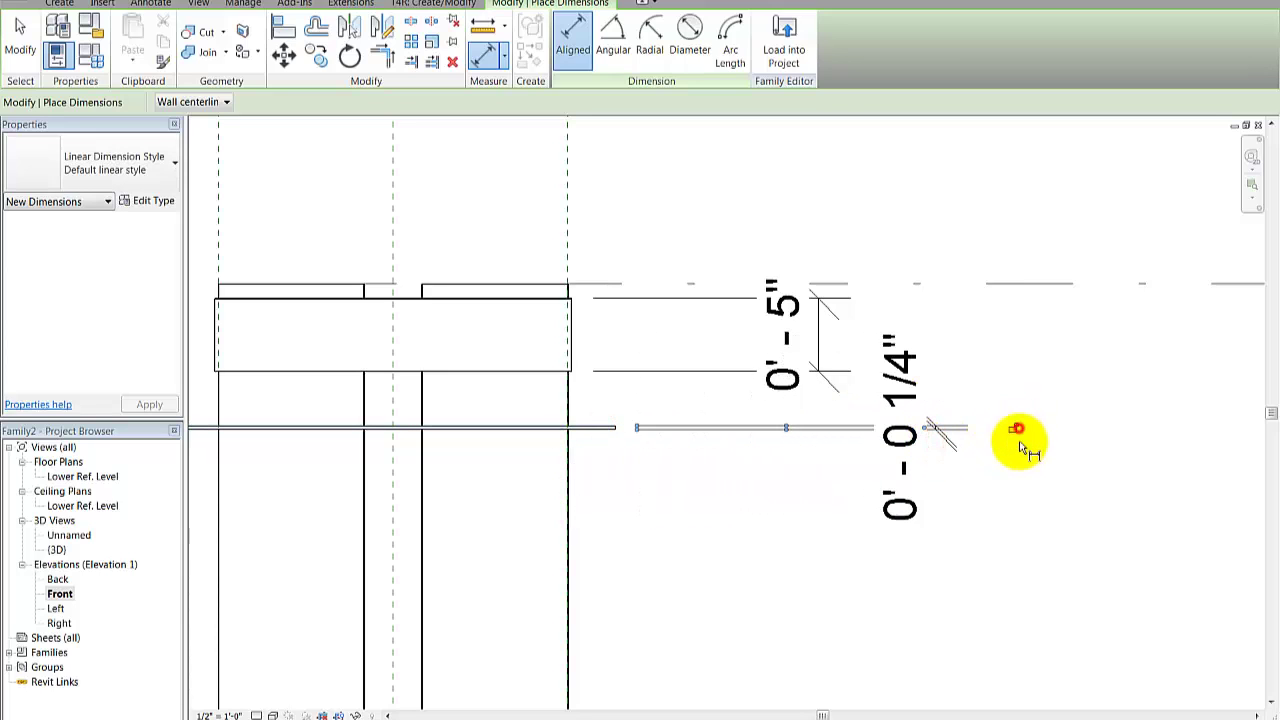
key(Escape)
key(Escape)
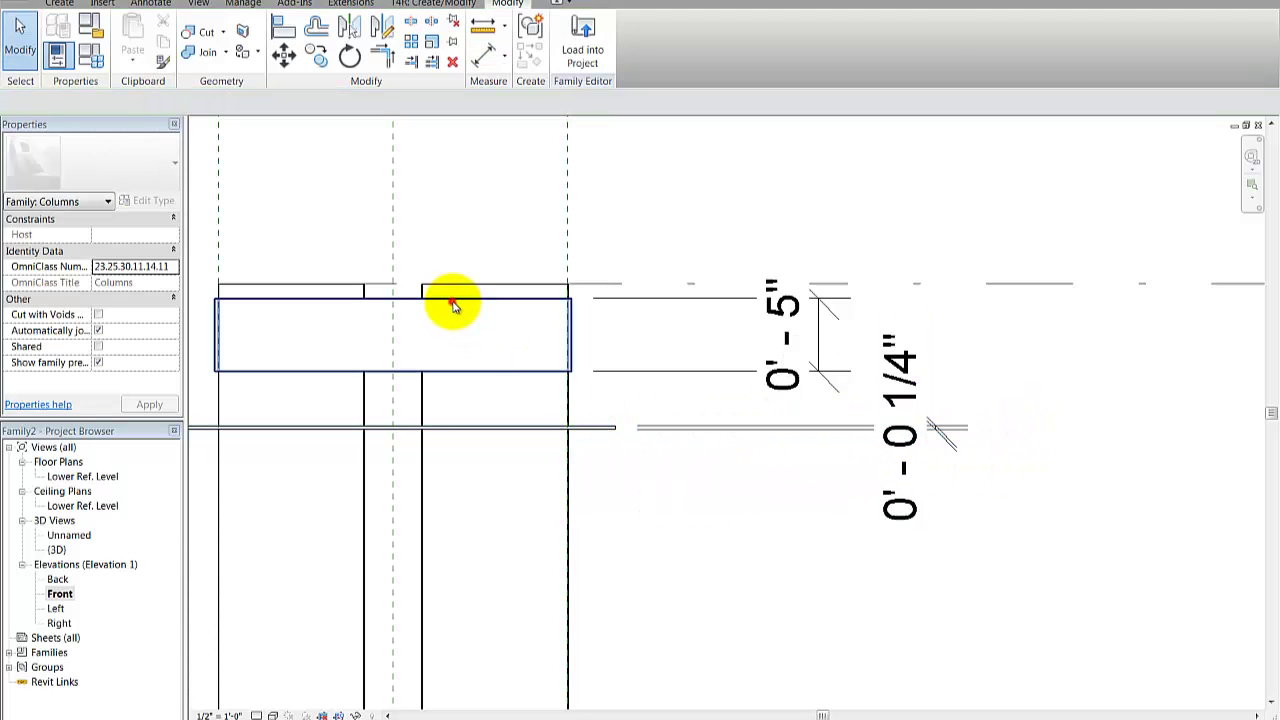
Move the upper band straight down a short distance so its top edge sits below the Upper Ref Level
click(394, 300)
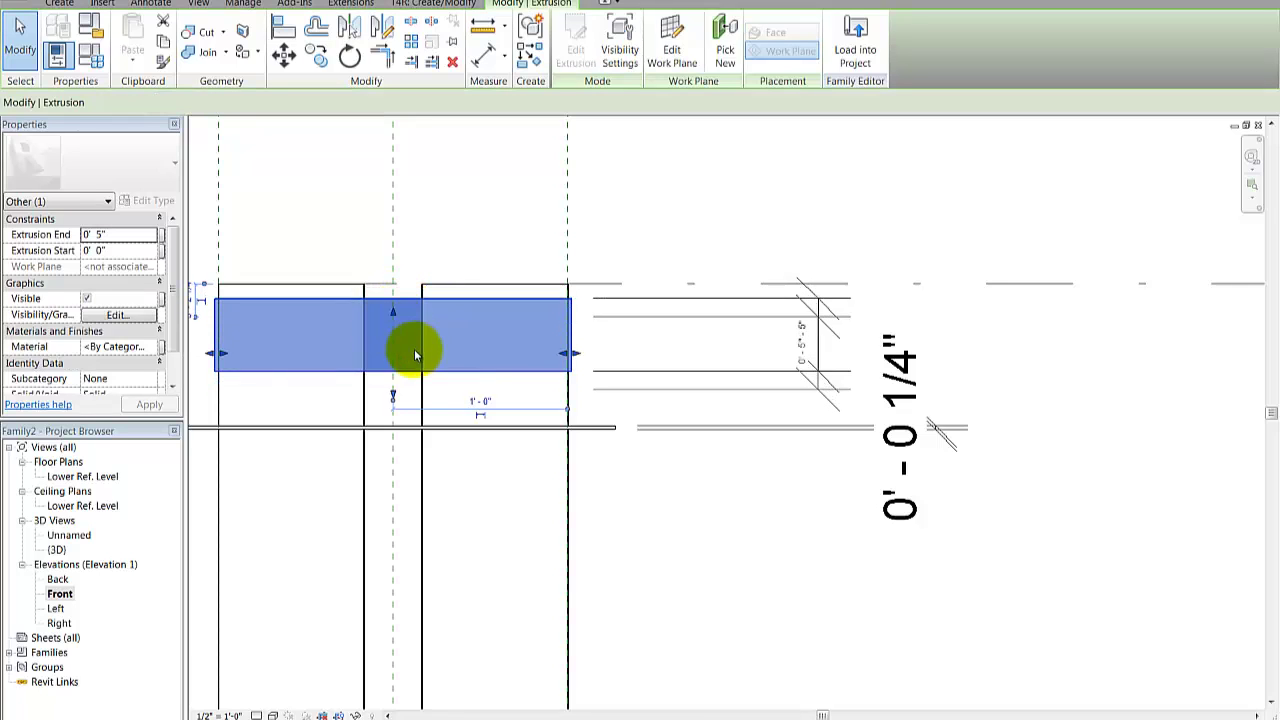
drag(414, 352, 403, 403)
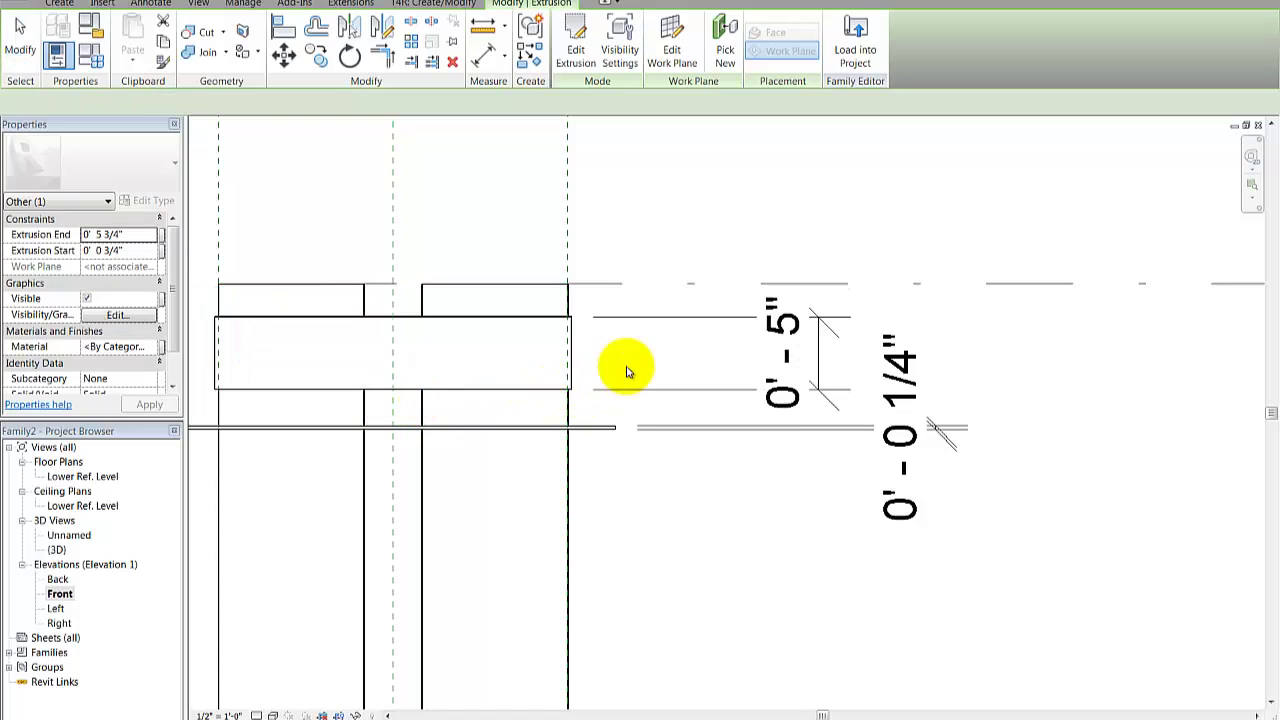
click(605, 340)
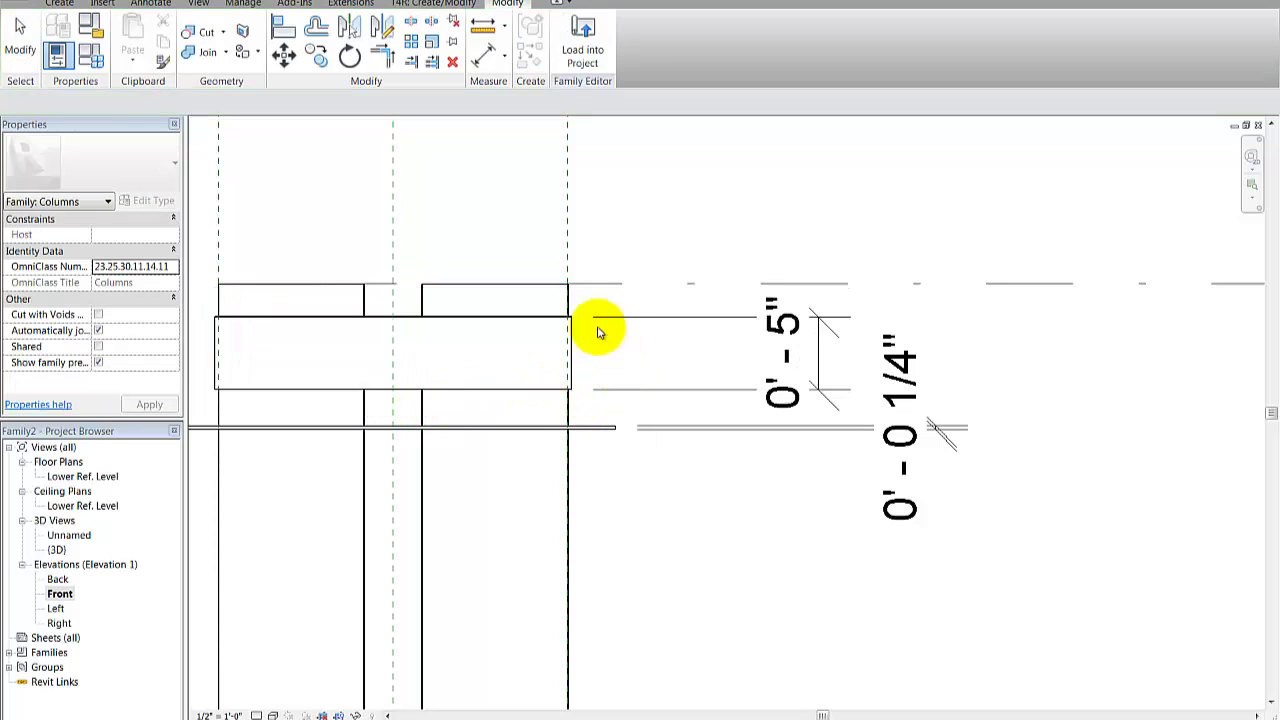
Align the top edges of the upper band and the upper plate with the Upper Ref Level and lock them to it
click(285, 32)
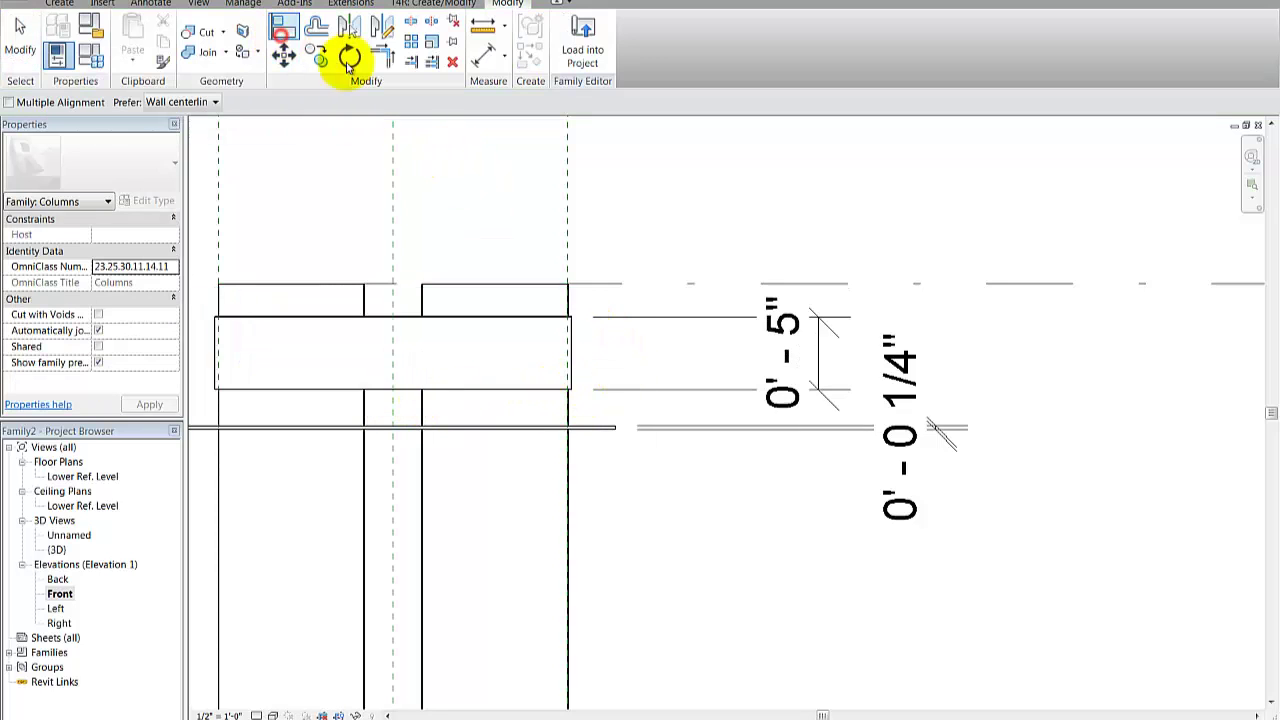
click(1030, 288)
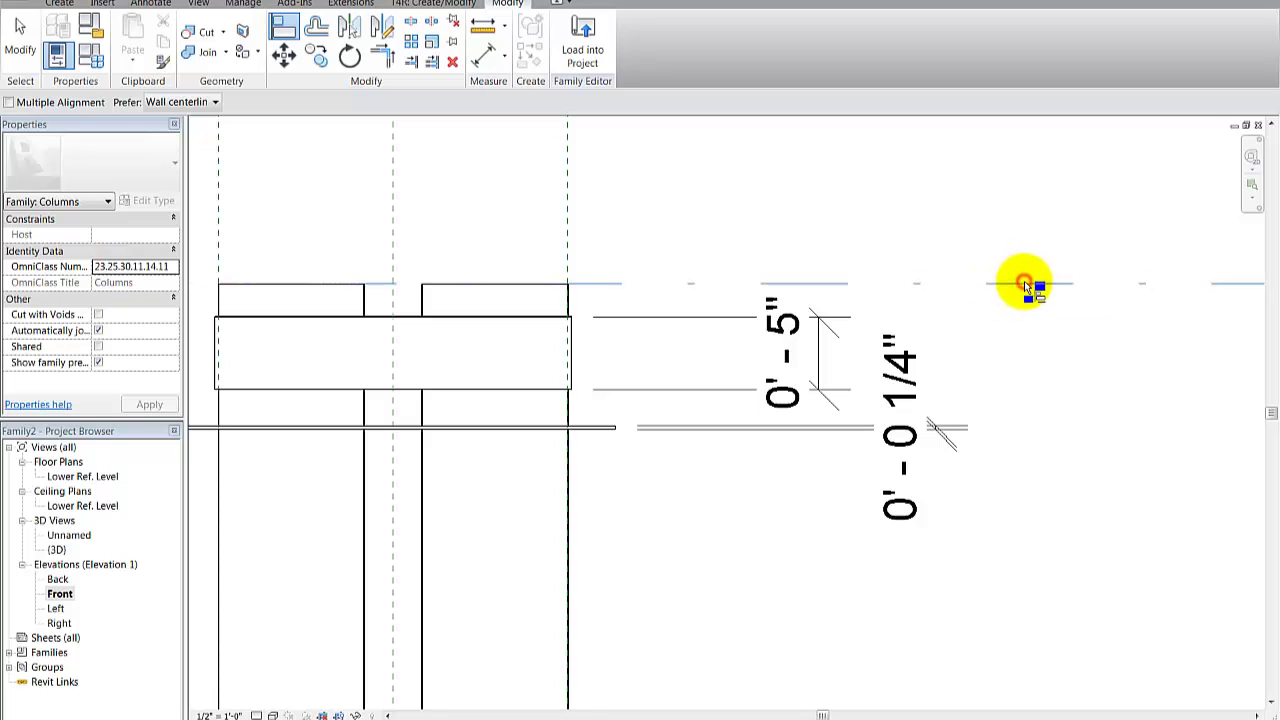
click(476, 318)
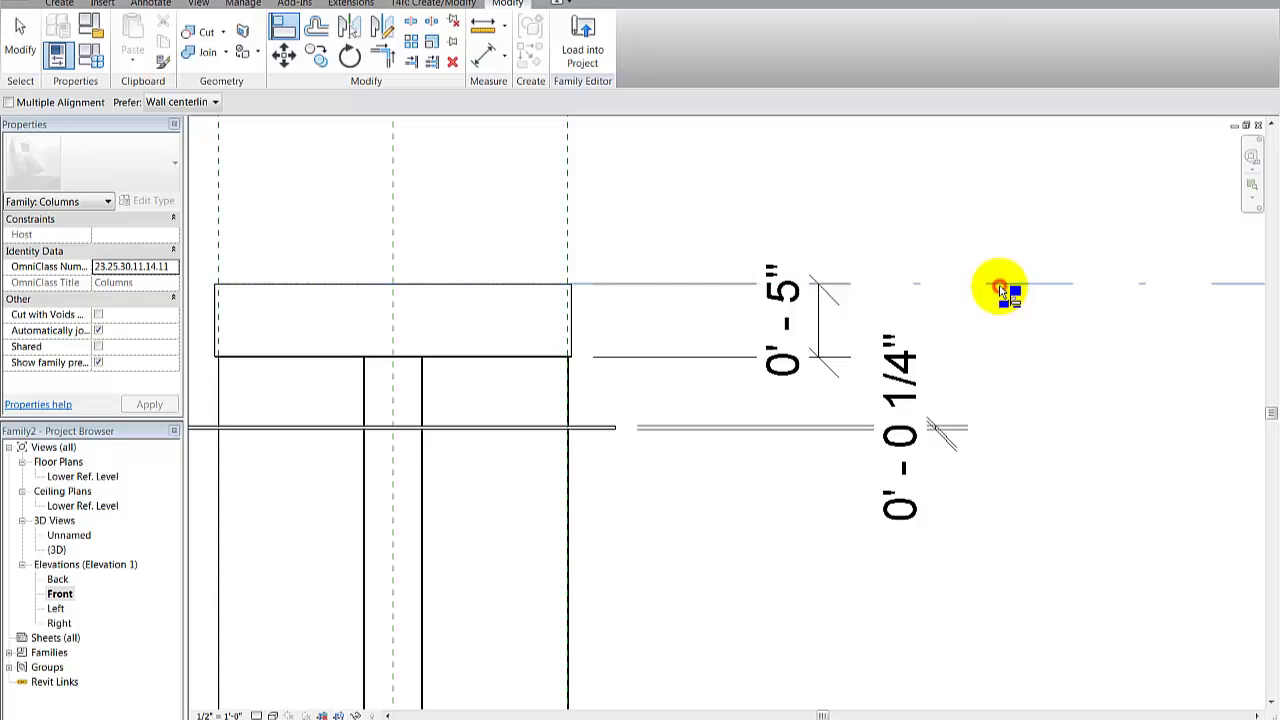
click(507, 428)
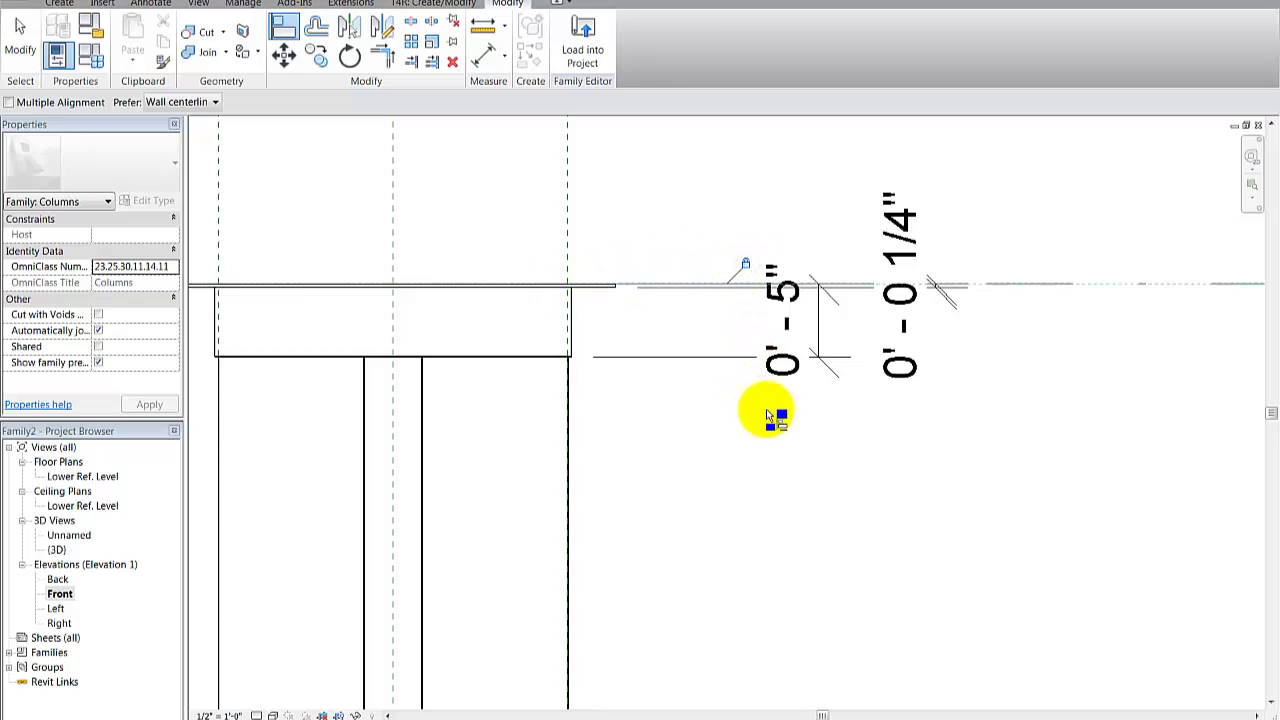
key(Escape)
key(Escape)
scroll(826, 404, down, 2)
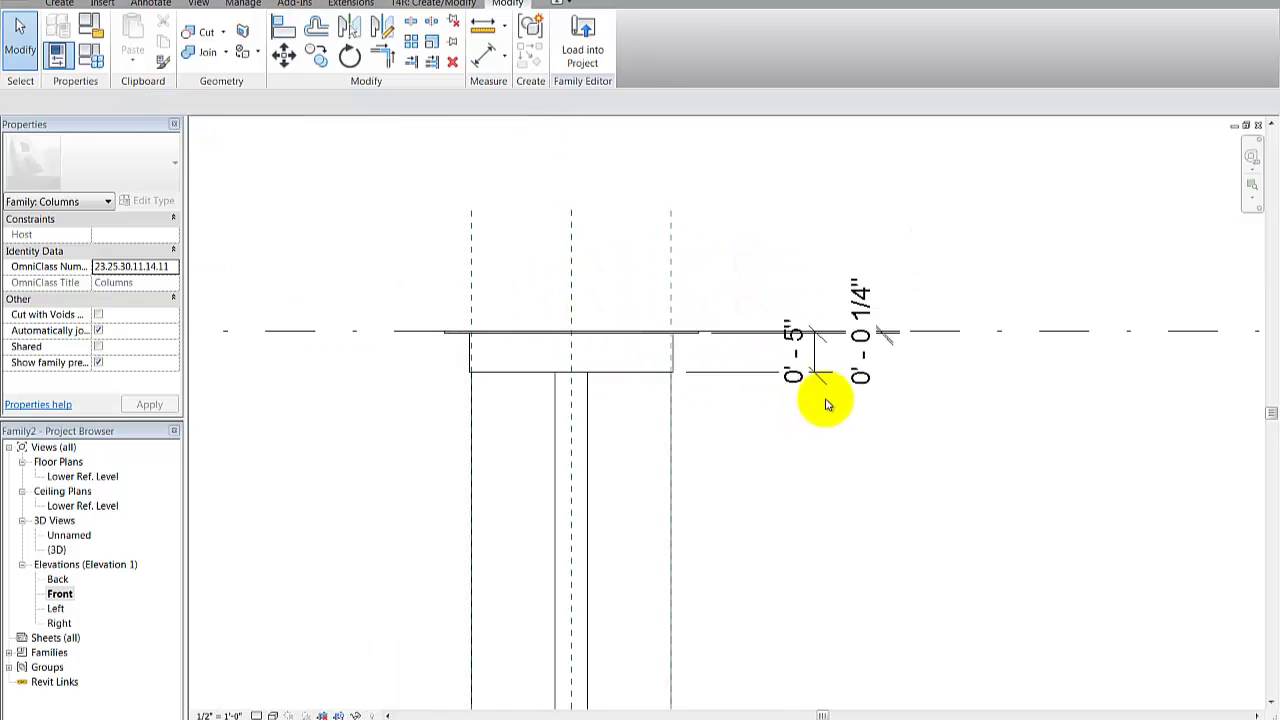
Lower the Upper Ref Level to 8' 2" and check the whole column in the 3D view
scroll(826, 404, down, 4)
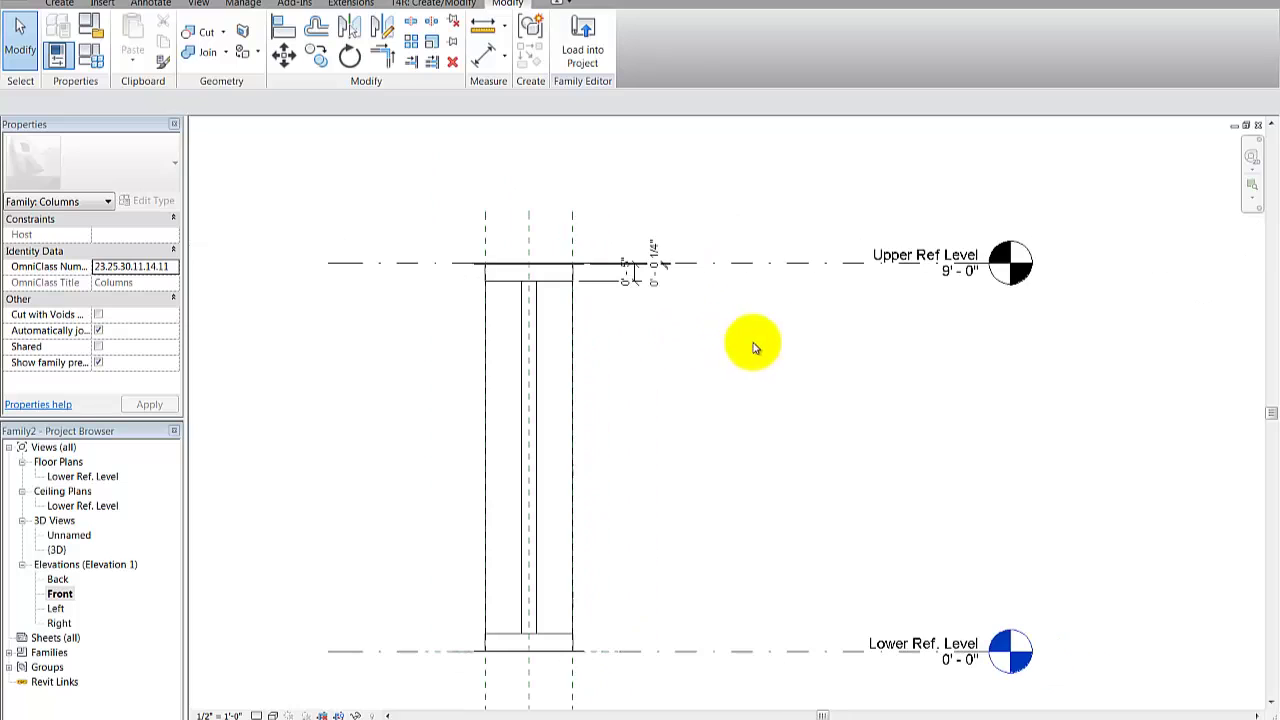
click(749, 265)
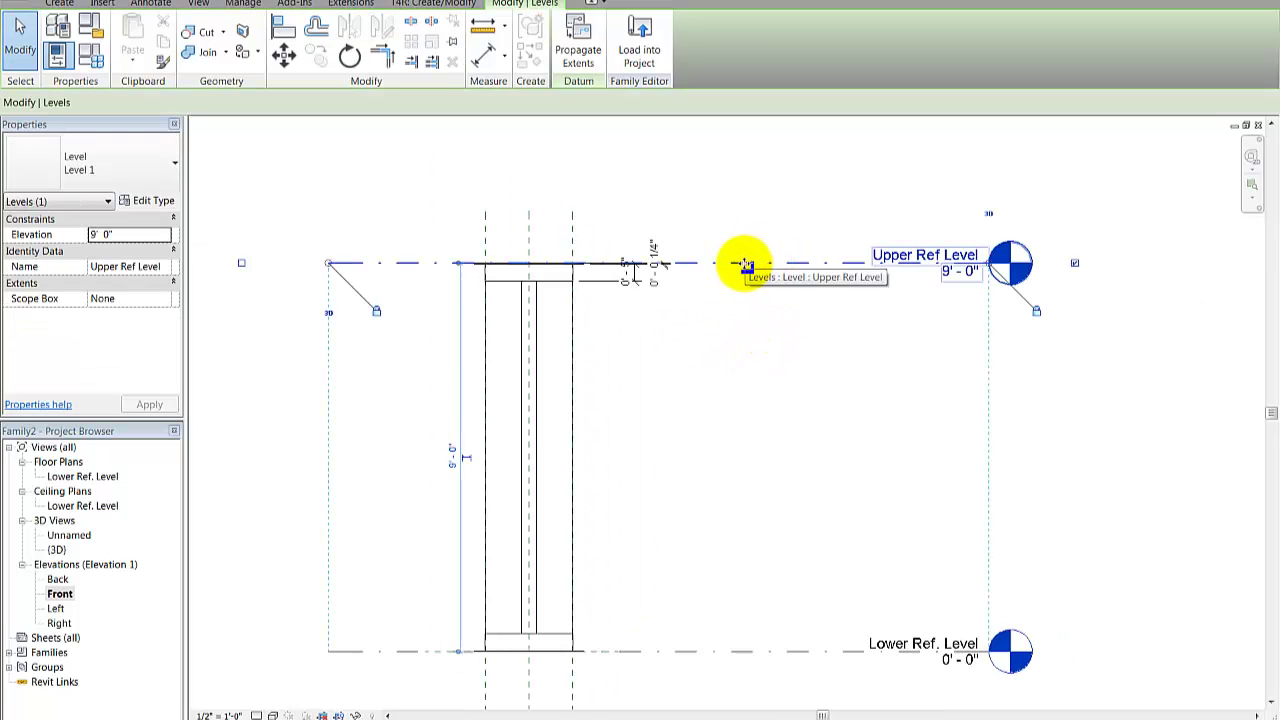
drag(743, 266, 762, 352)
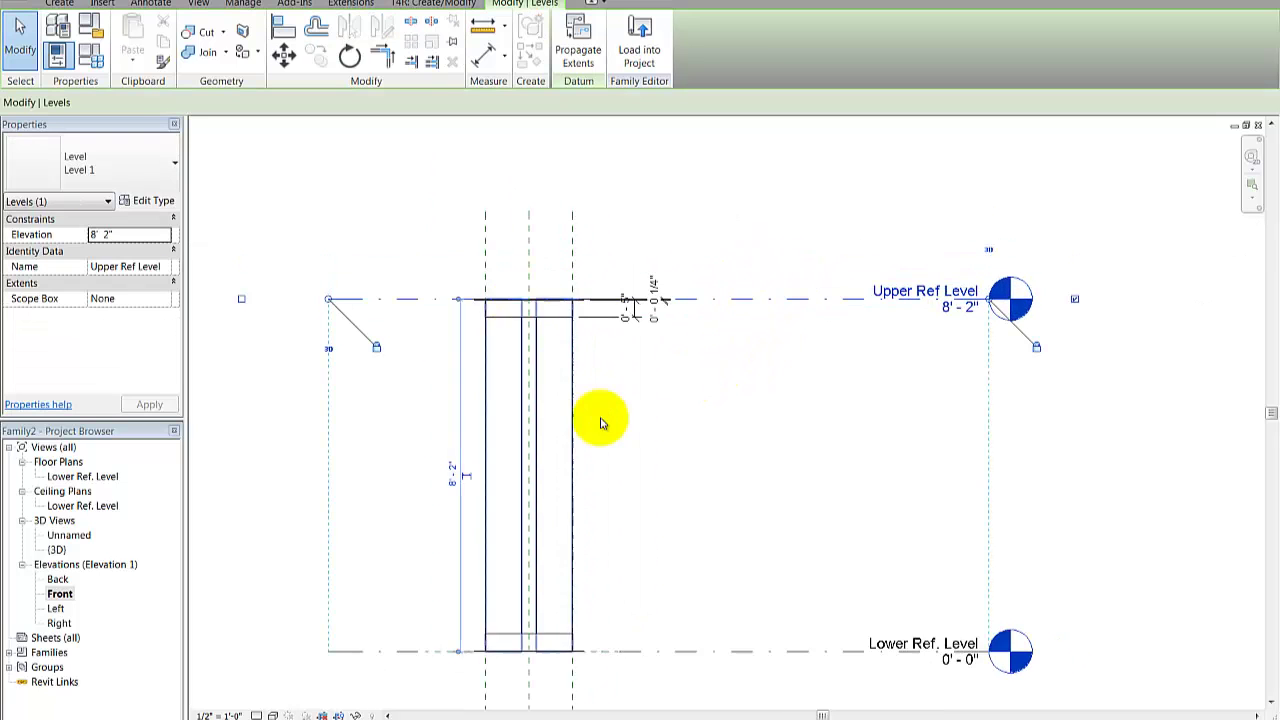
key(3)
key(d)
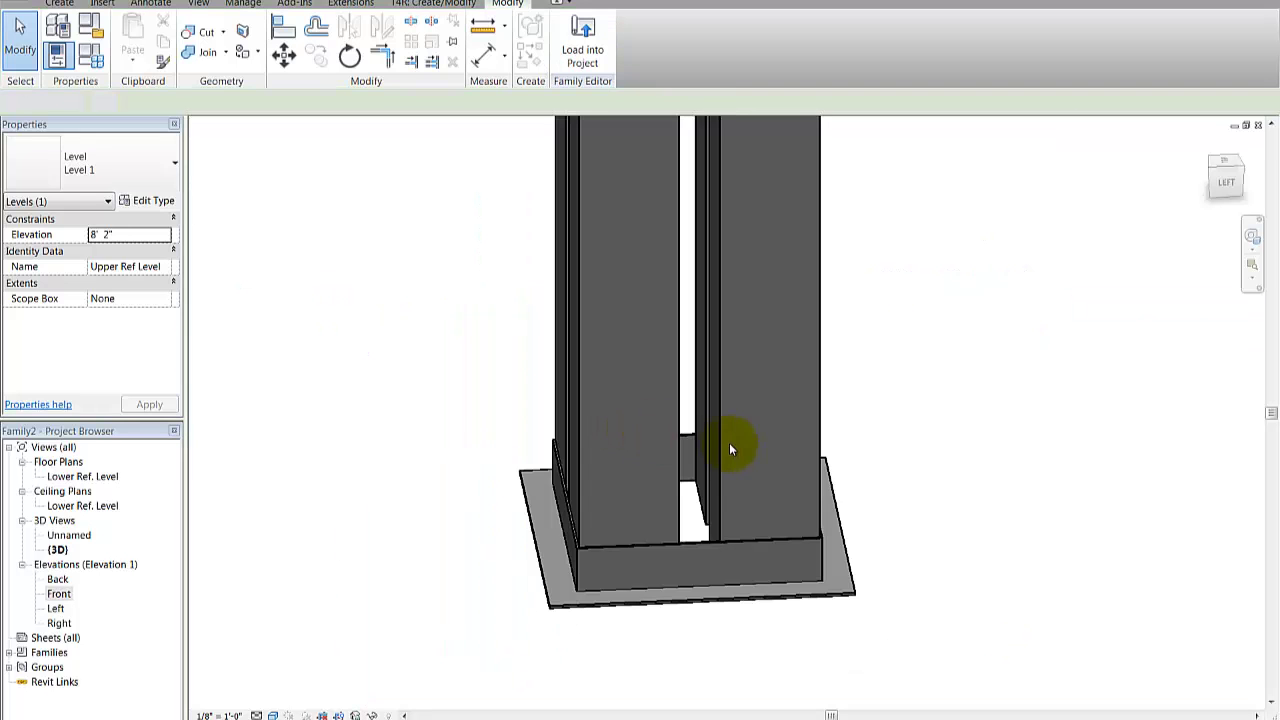
shift+middle_drag(726, 430, 759, 400)
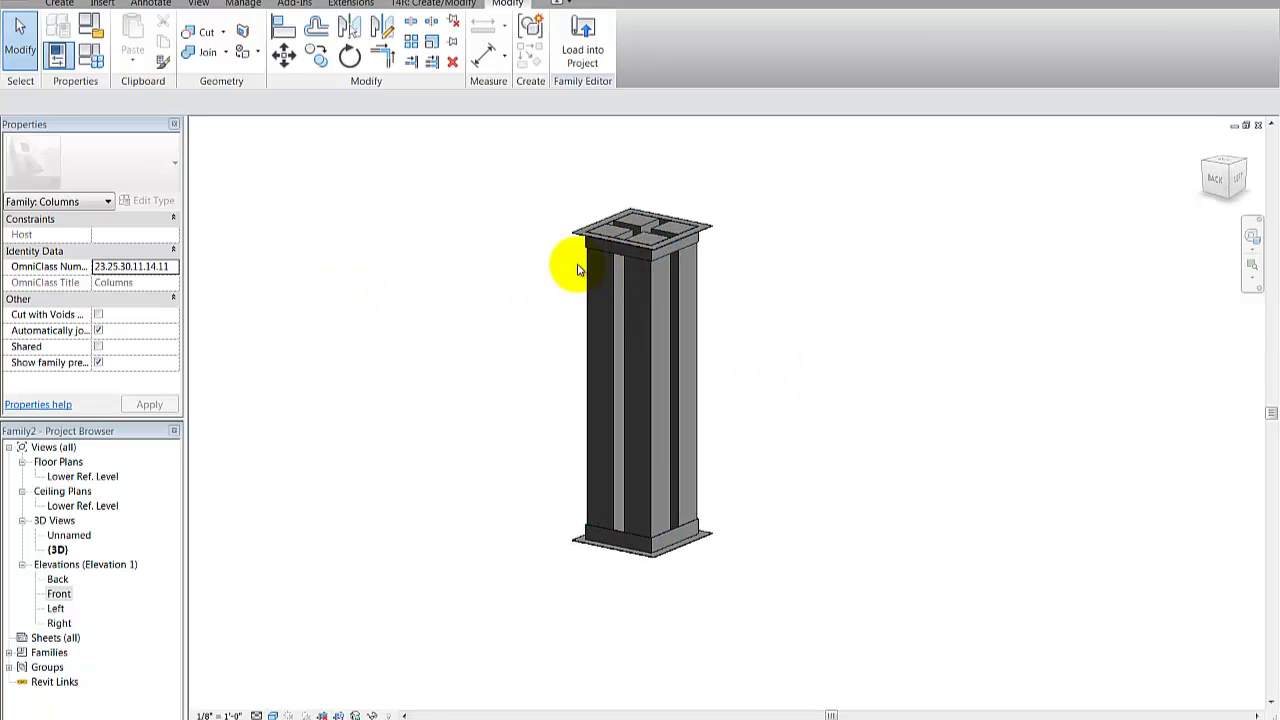
Test the family types by applying 6' x 6' col, 4' x 4' col and 2' x 2' col in turn
click(92, 60)
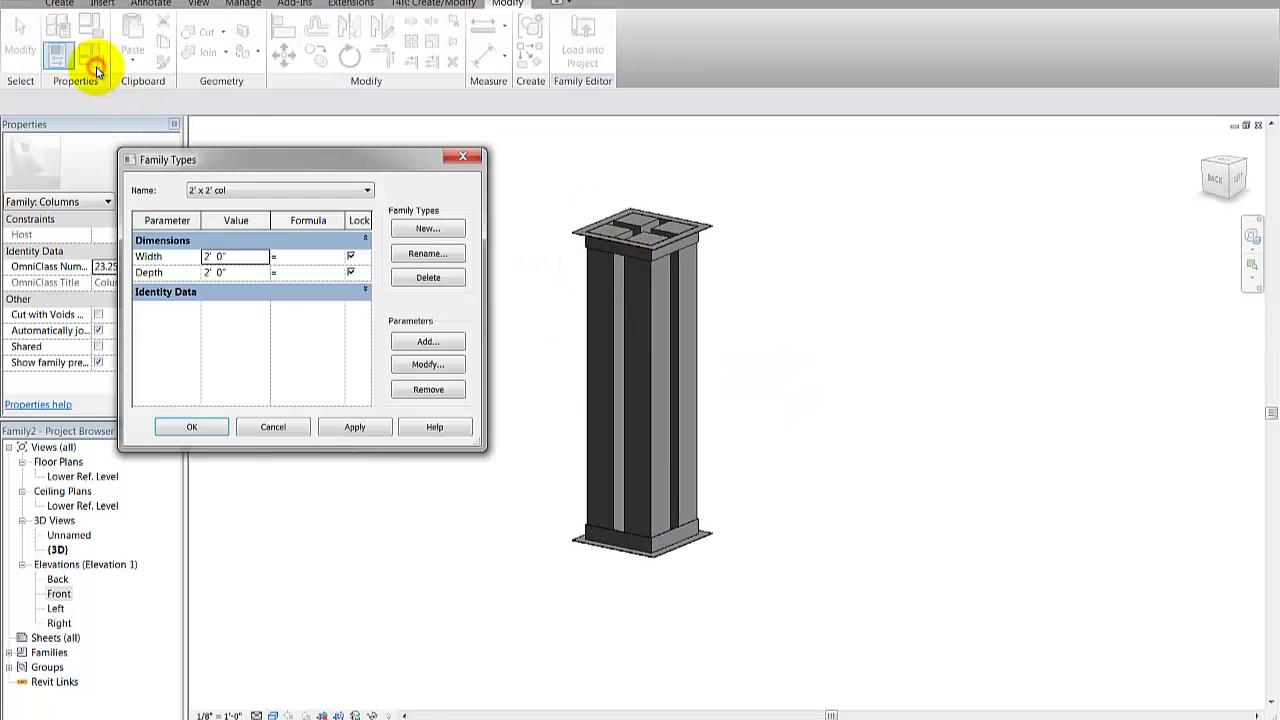
drag(230, 170, 221, 163)
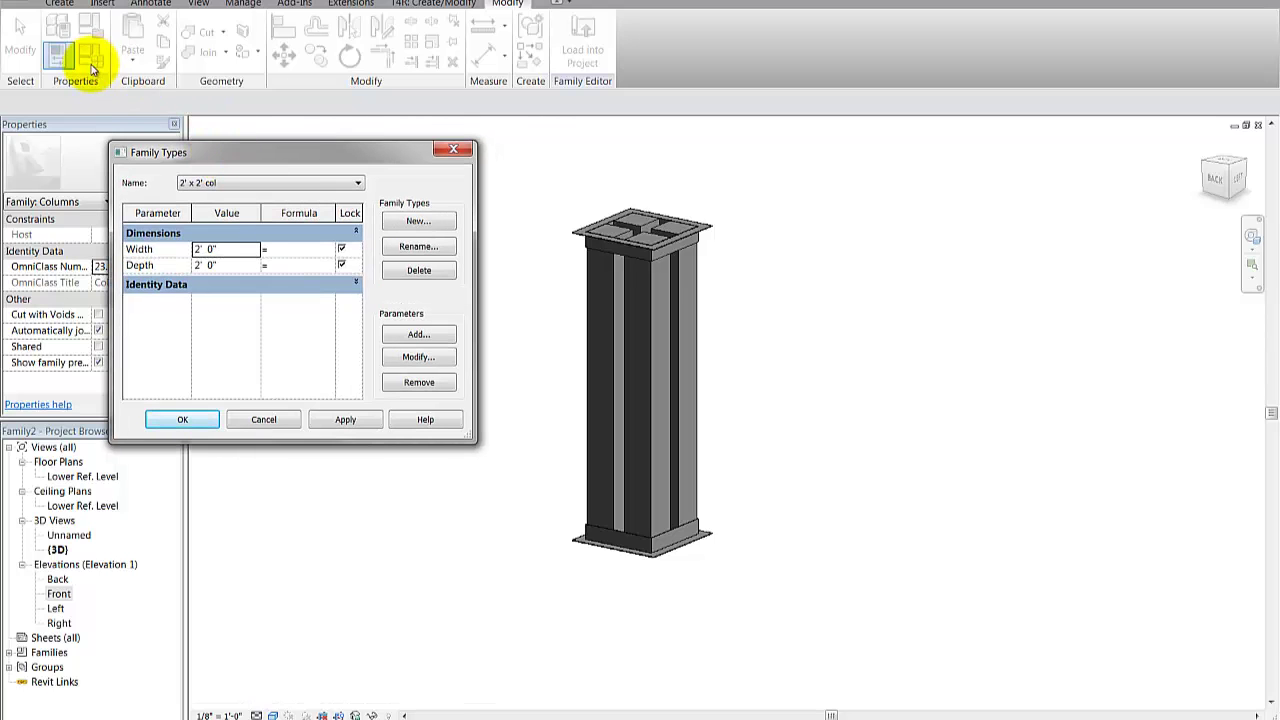
click(275, 183)
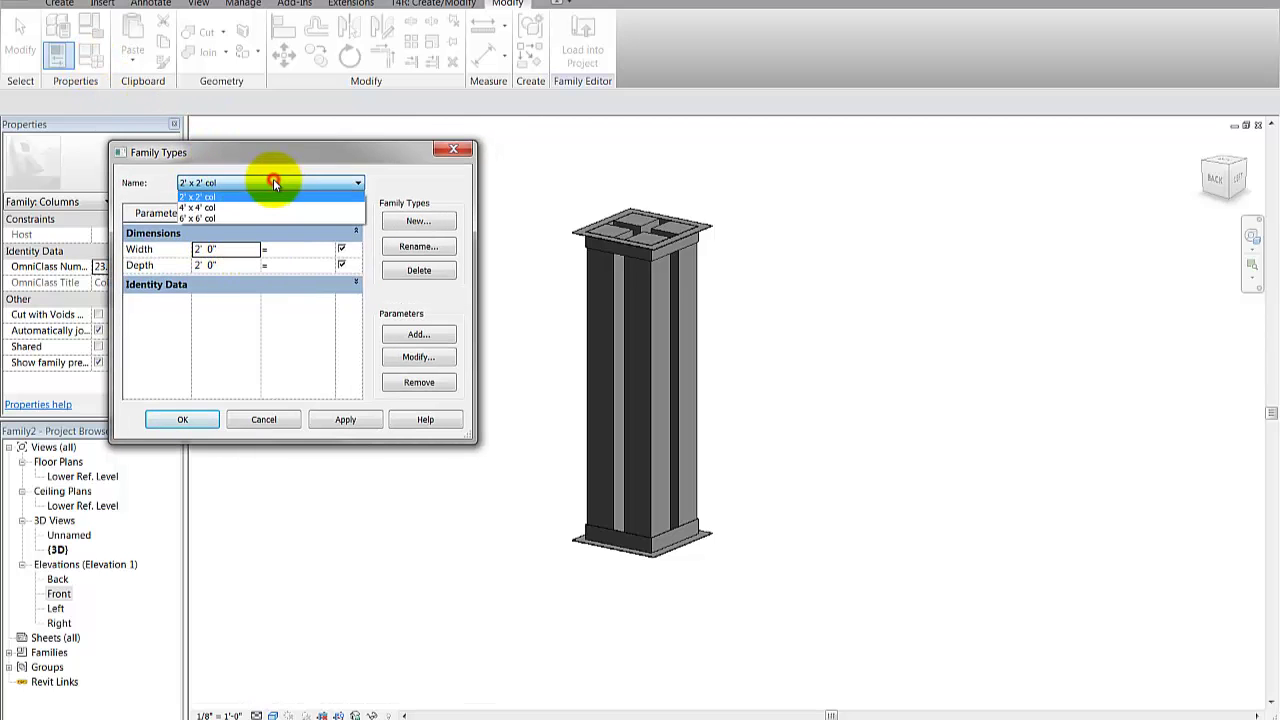
click(208, 209)
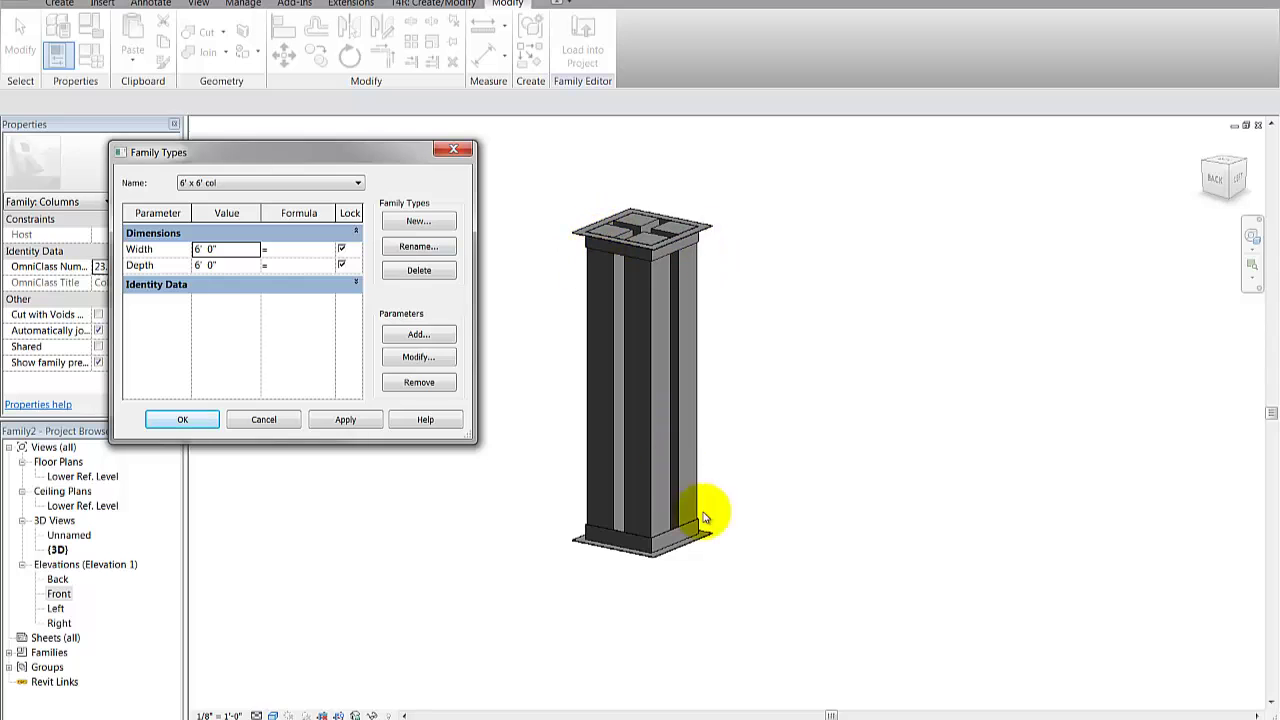
click(340, 420)
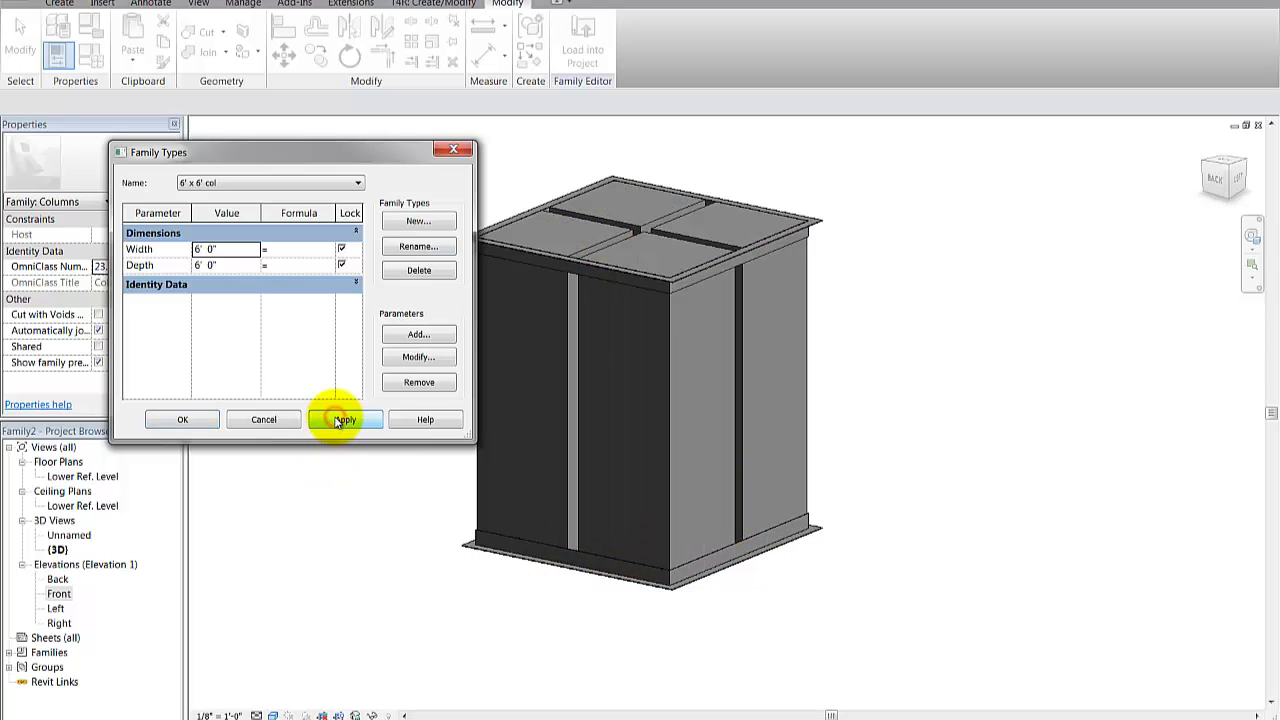
click(255, 184)
click(232, 208)
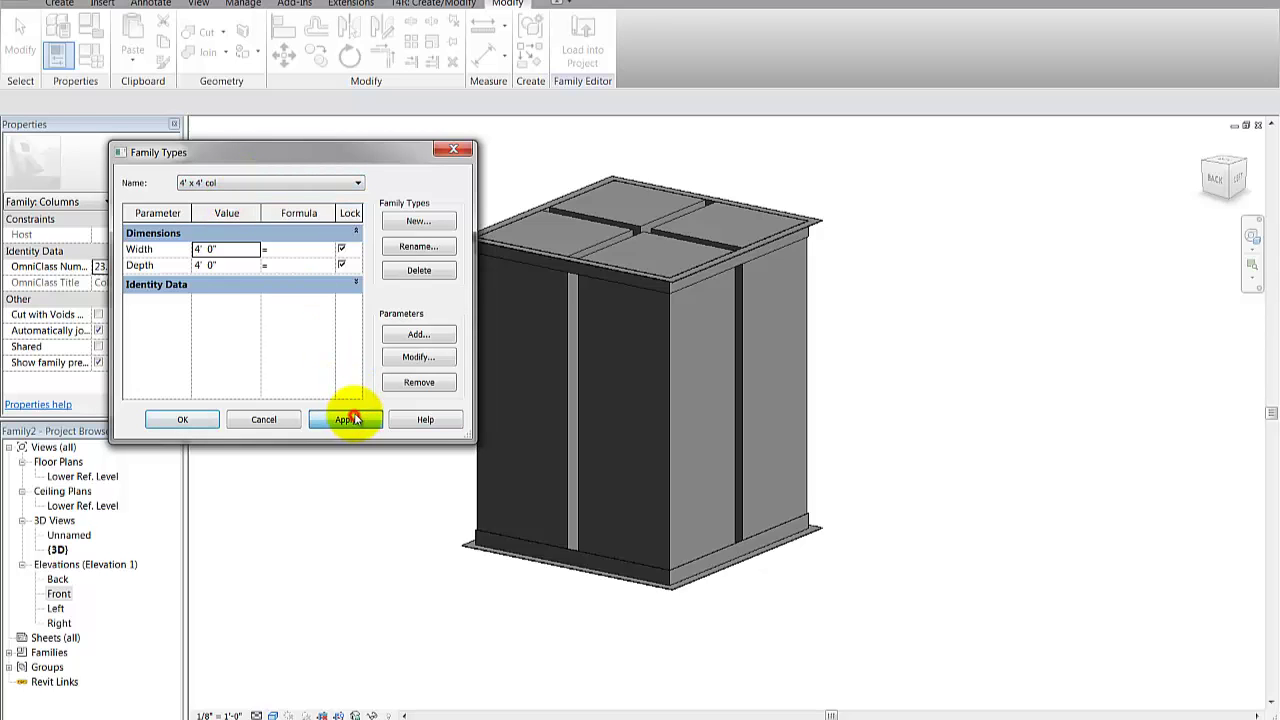
click(350, 420)
click(203, 183)
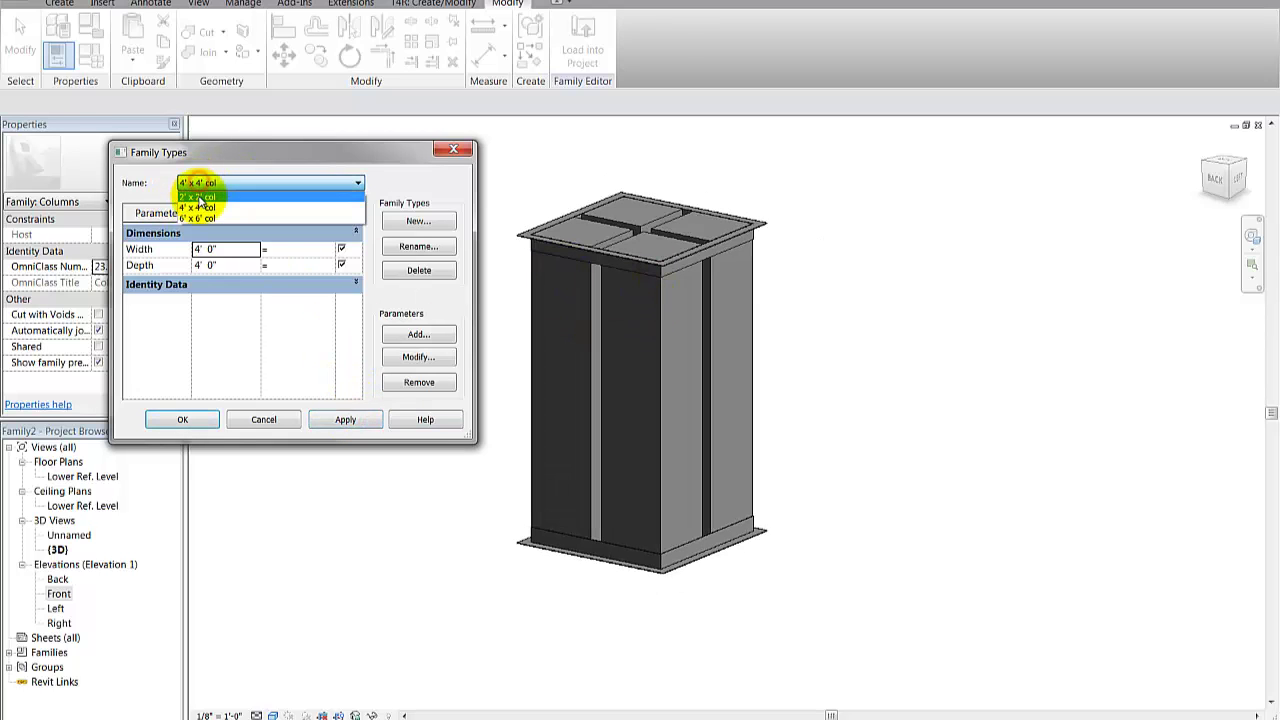
click(200, 197)
click(345, 421)
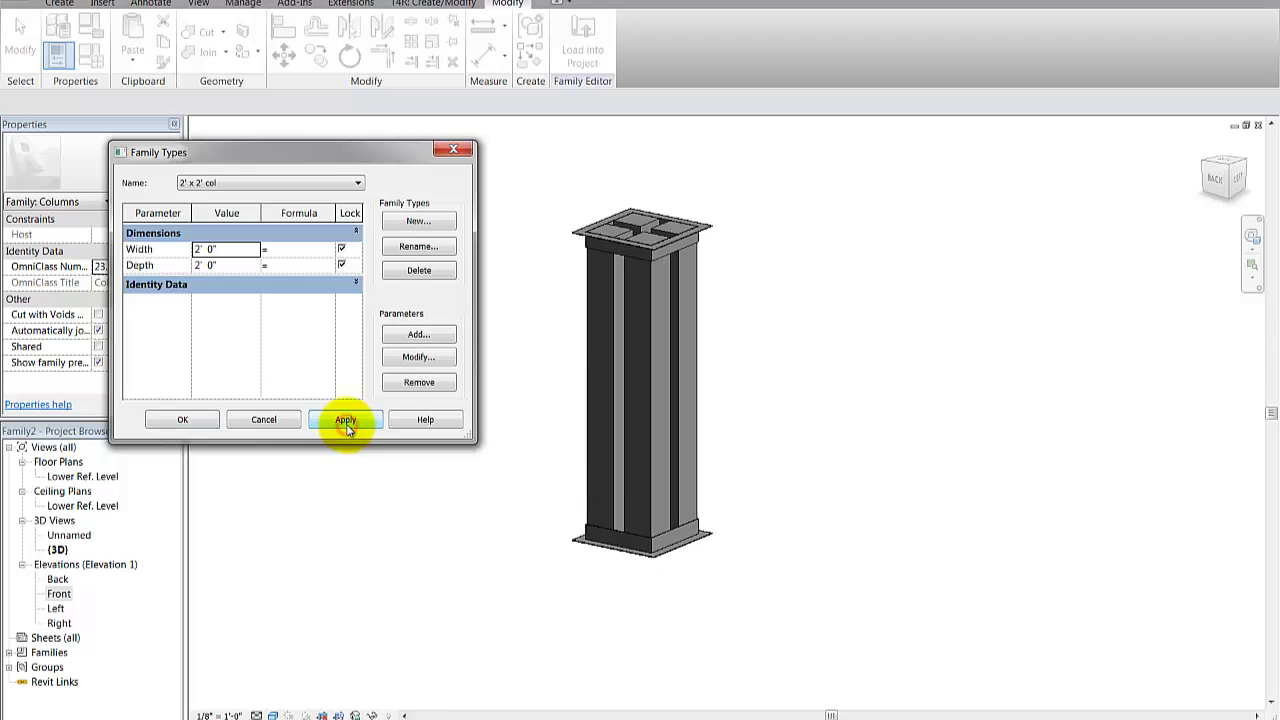
click(175, 420)
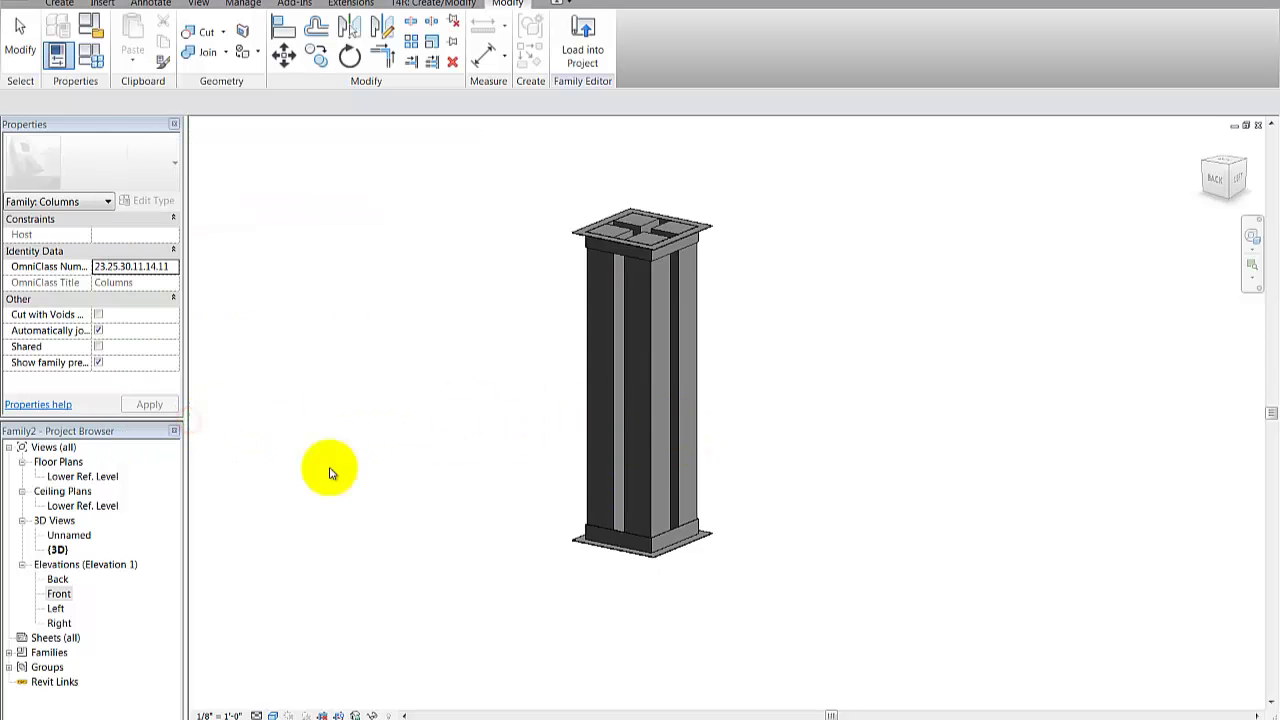
Assign the Glass material to the column's shaft extrusion in the Front elevation
double_click(58, 594)
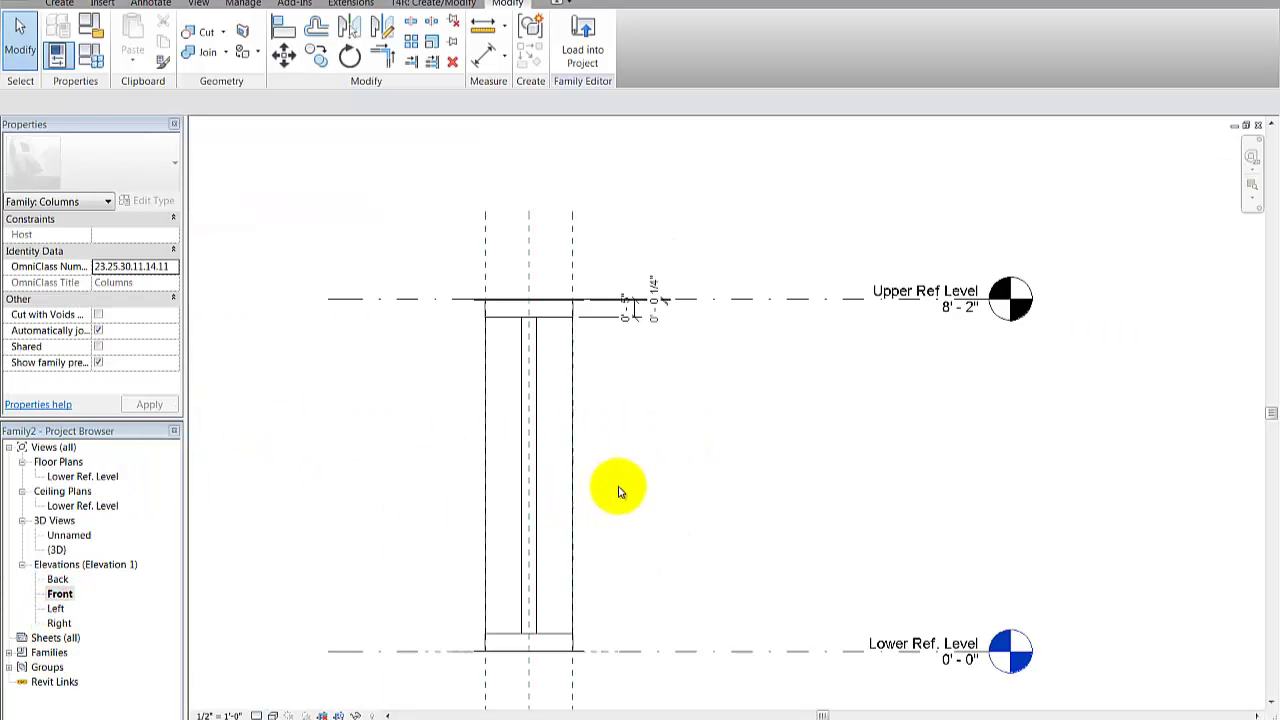
middle_drag(620, 487, 672, 469)
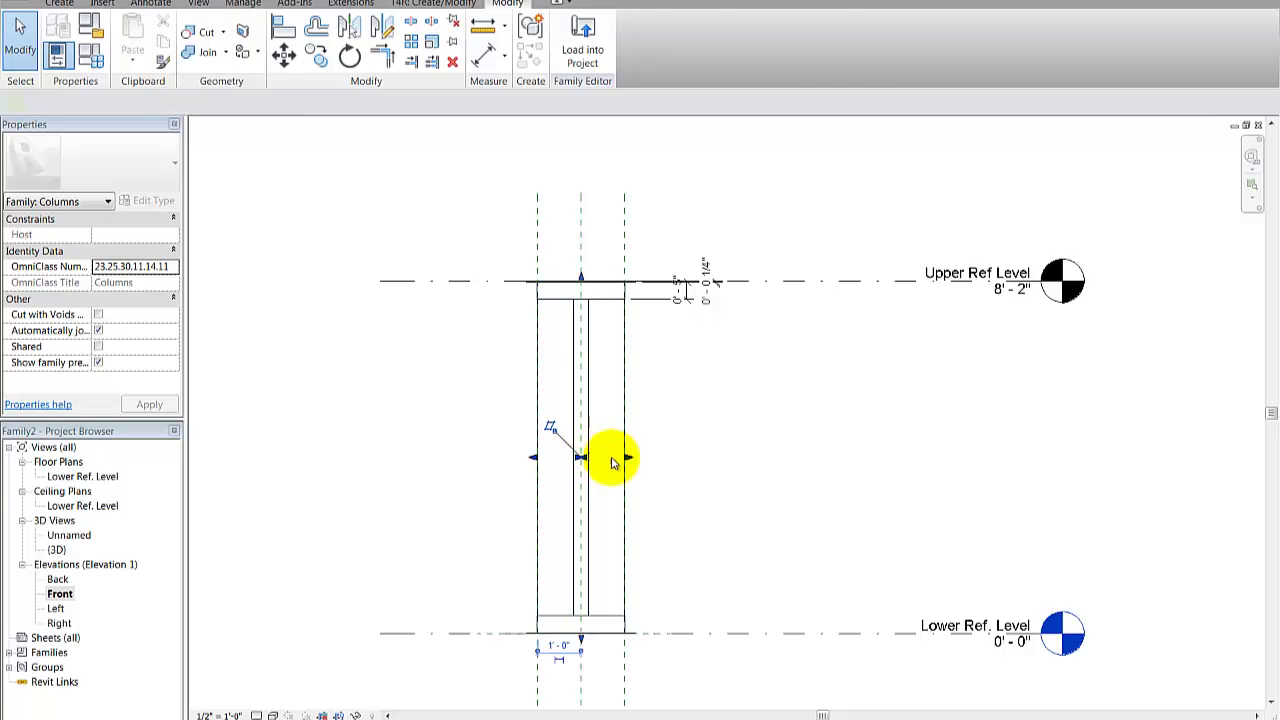
click(612, 458)
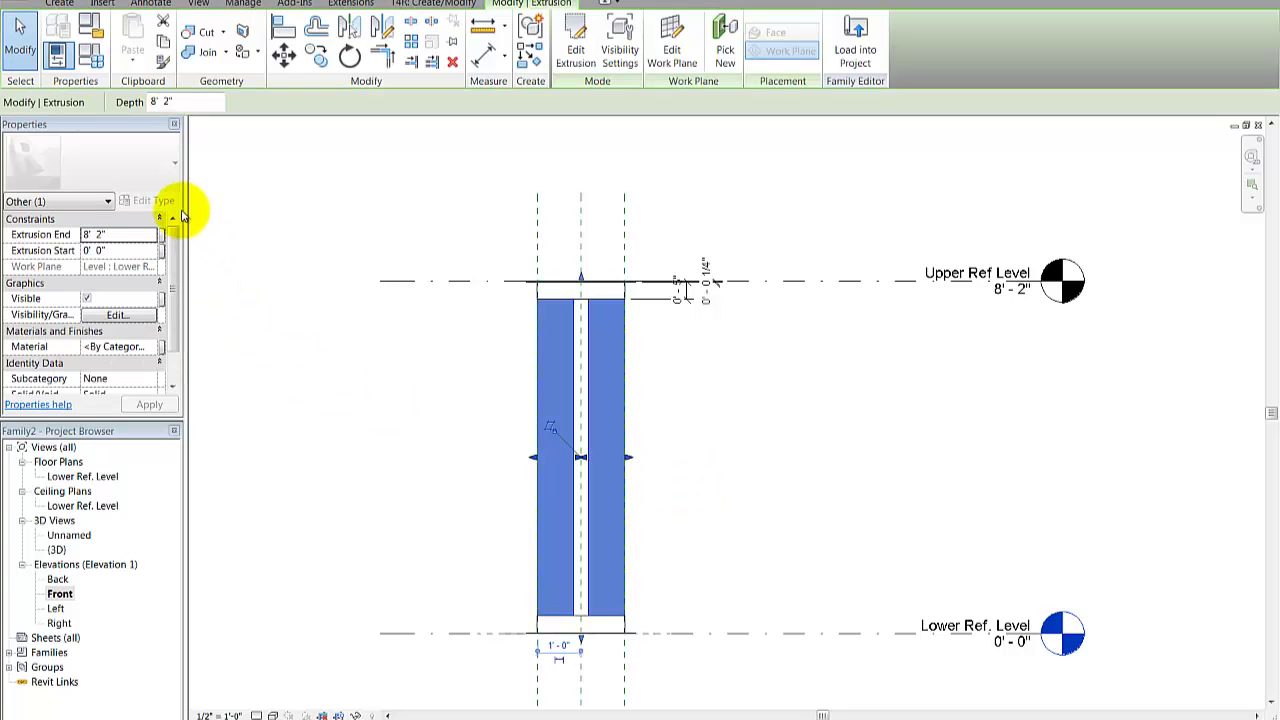
drag(175, 270, 170, 286)
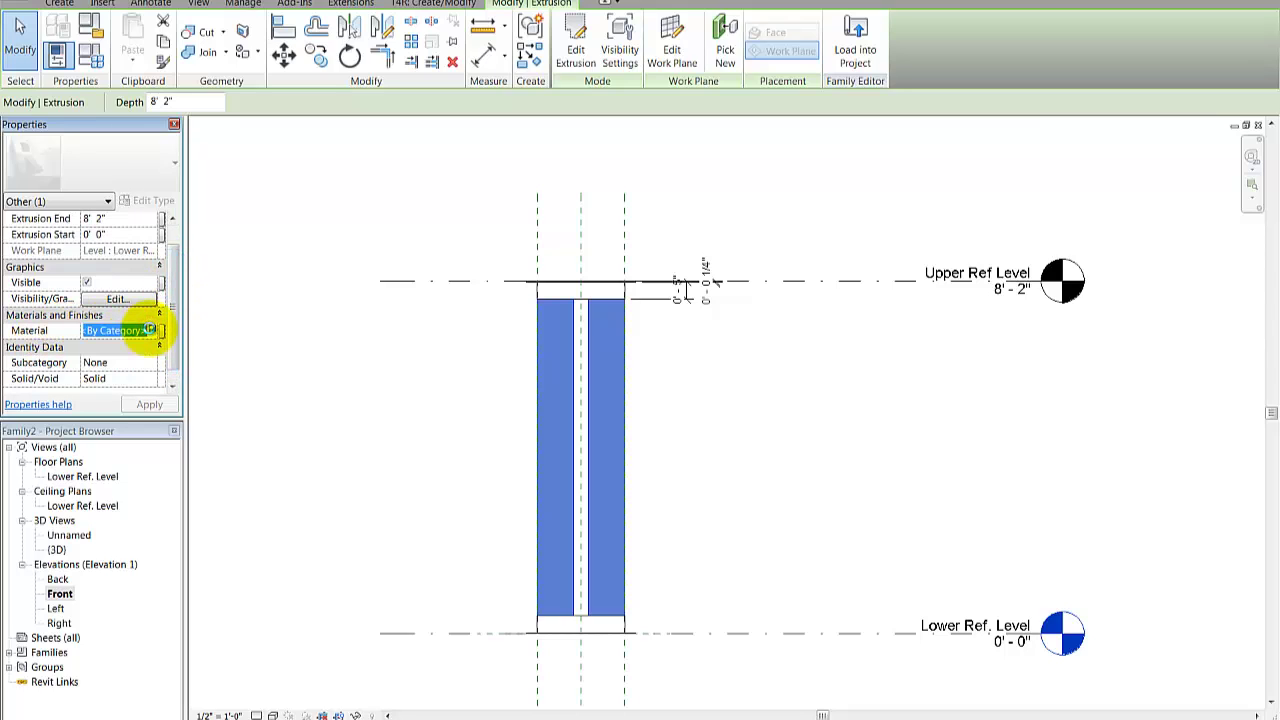
click(153, 331)
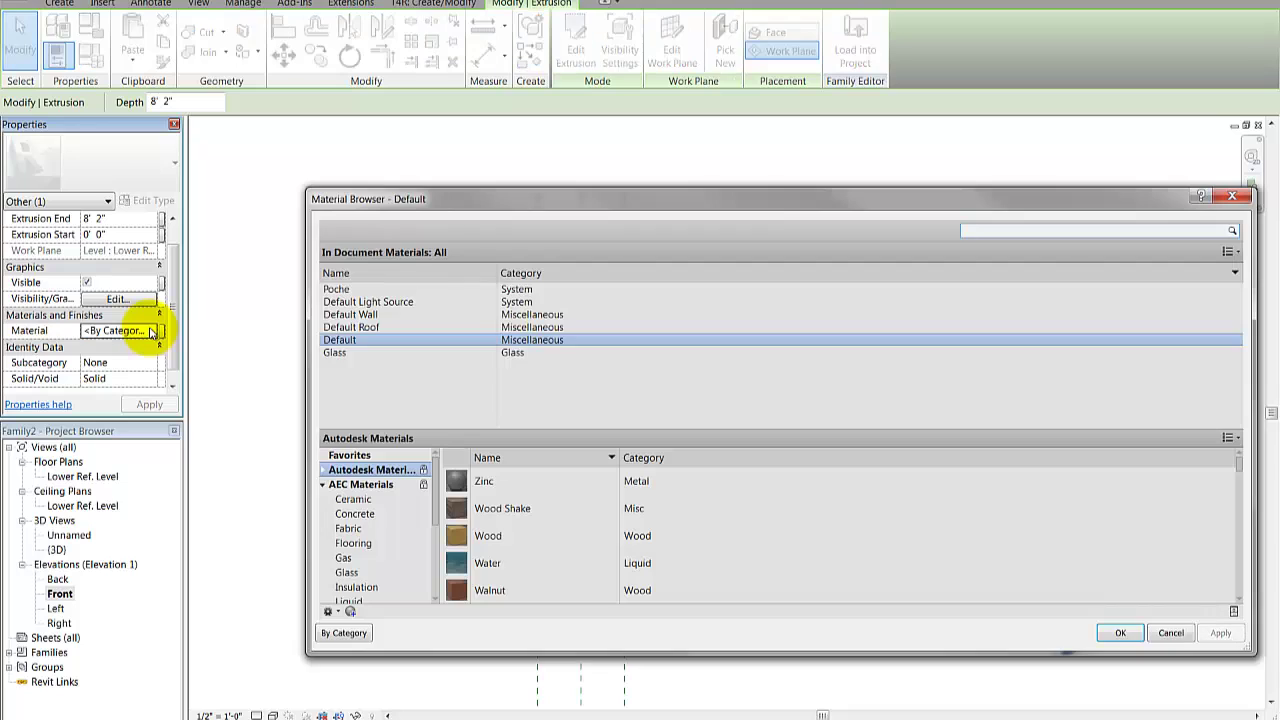
click(336, 352)
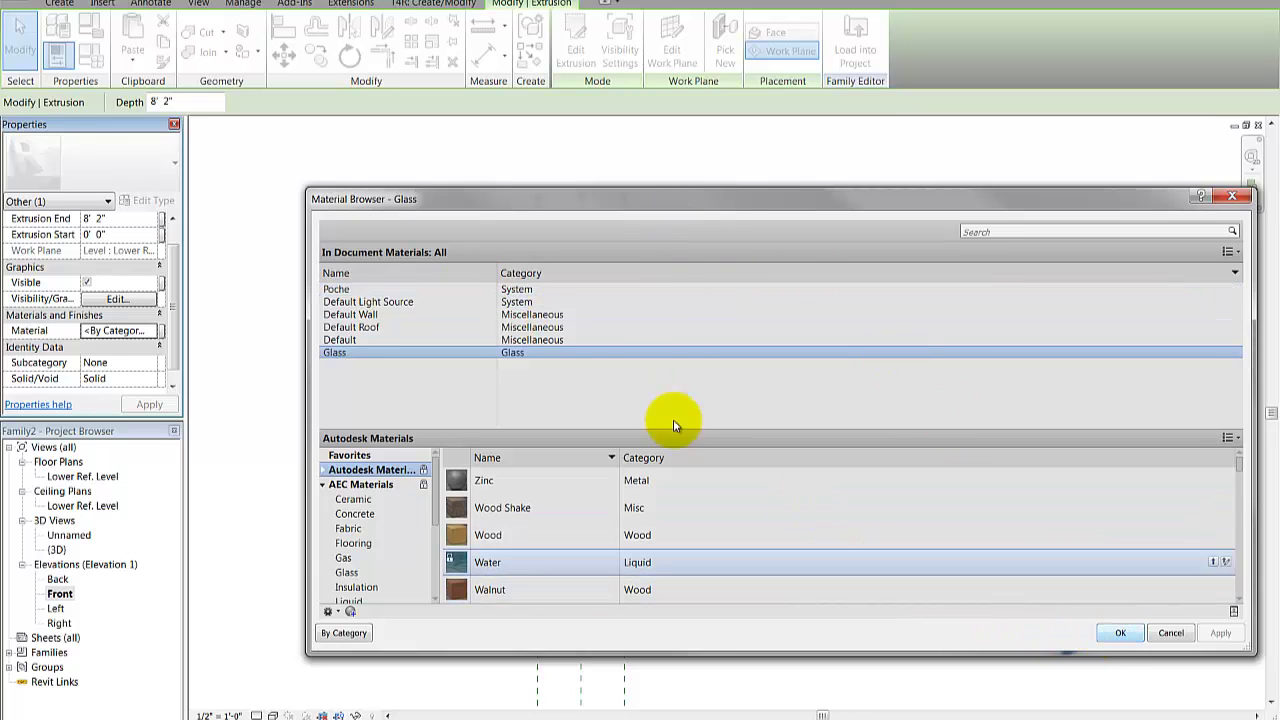
click(1118, 633)
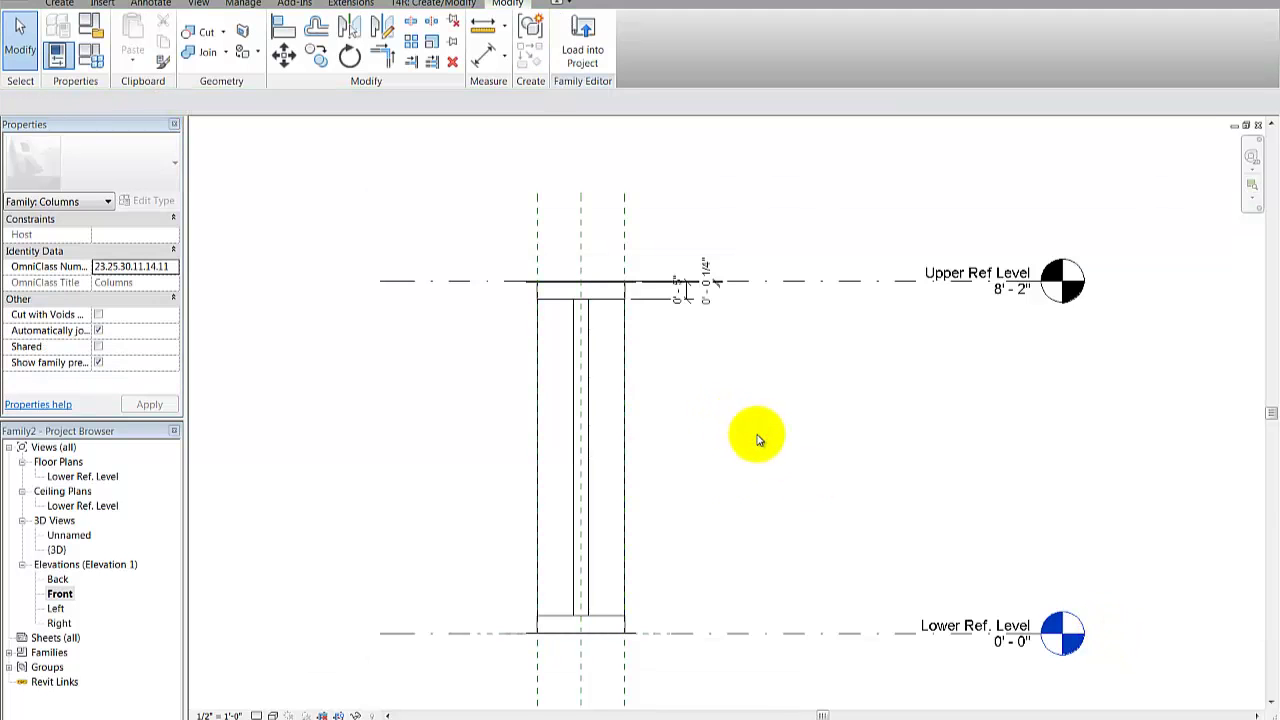
Set the Front elevation's visual style to Shaded and examine the glass shafts in the 3D view
click(272, 716)
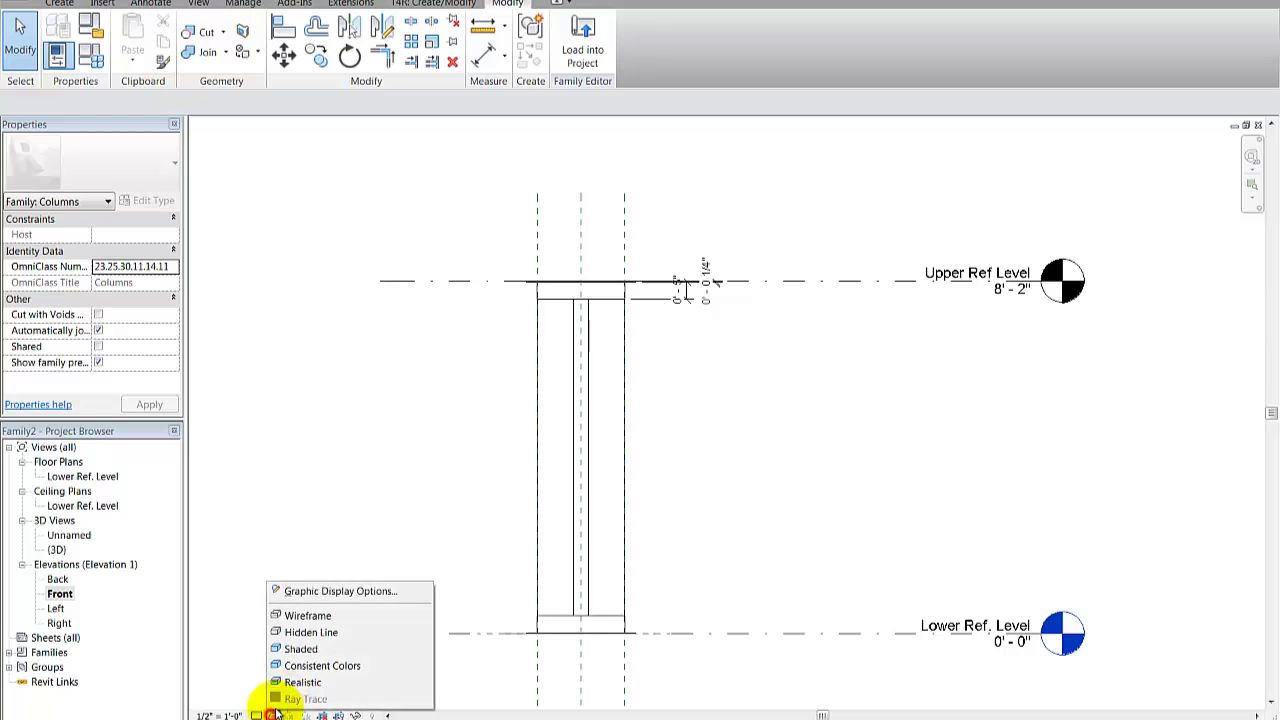
click(300, 649)
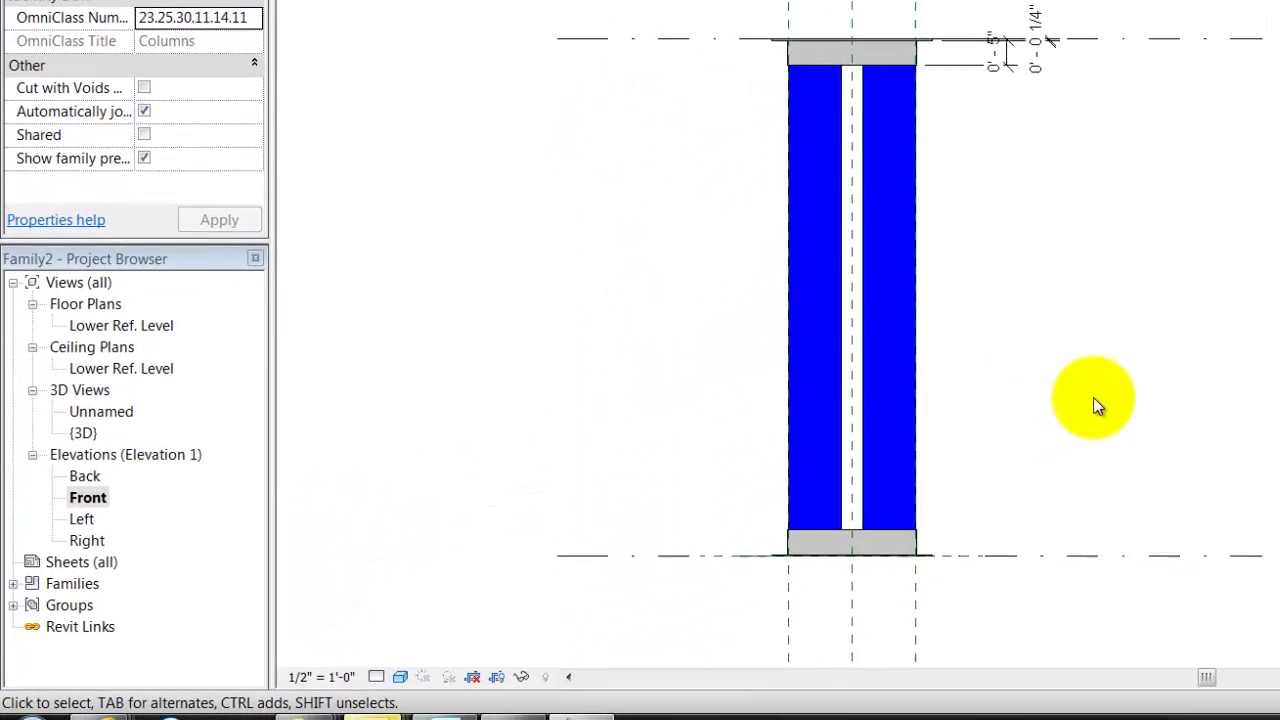
shift+middle_drag(1100, 392, 1142, 371)
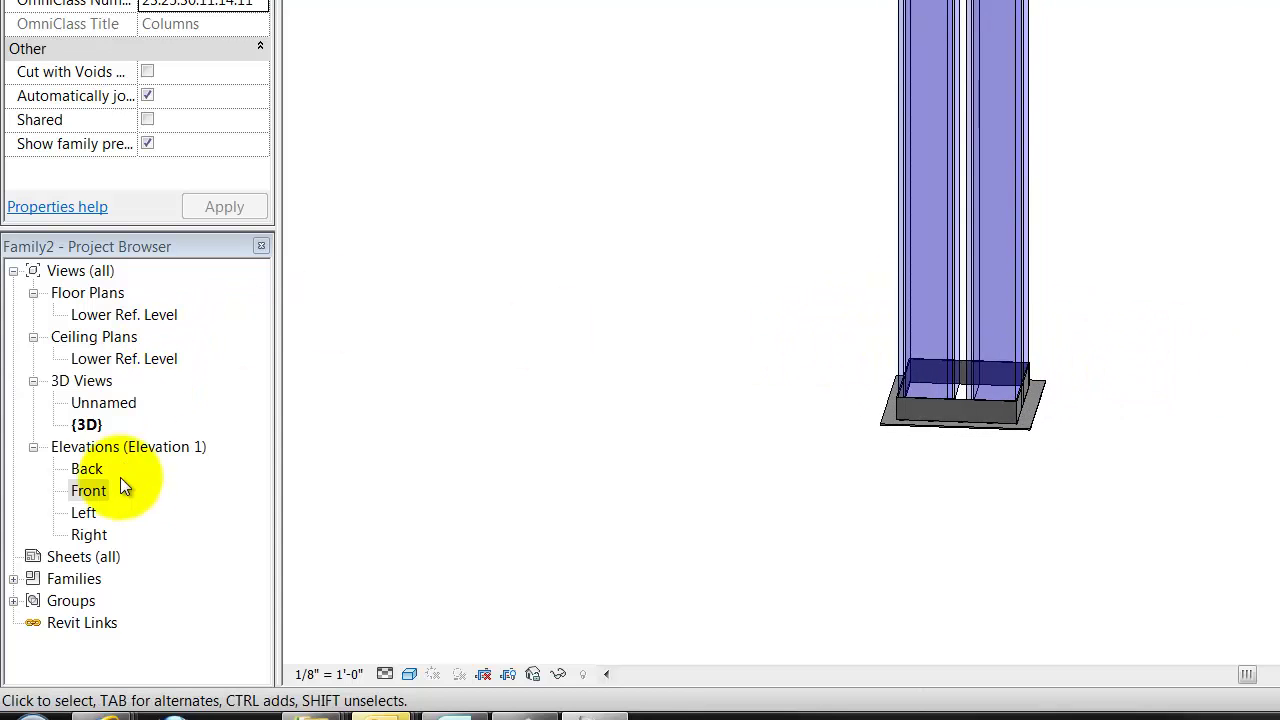
Load the column family into the project and place one instance 4300 below the horizontal wall and 6000 from its free end
double_click(100, 493)
middle_drag(890, 362, 918, 376)
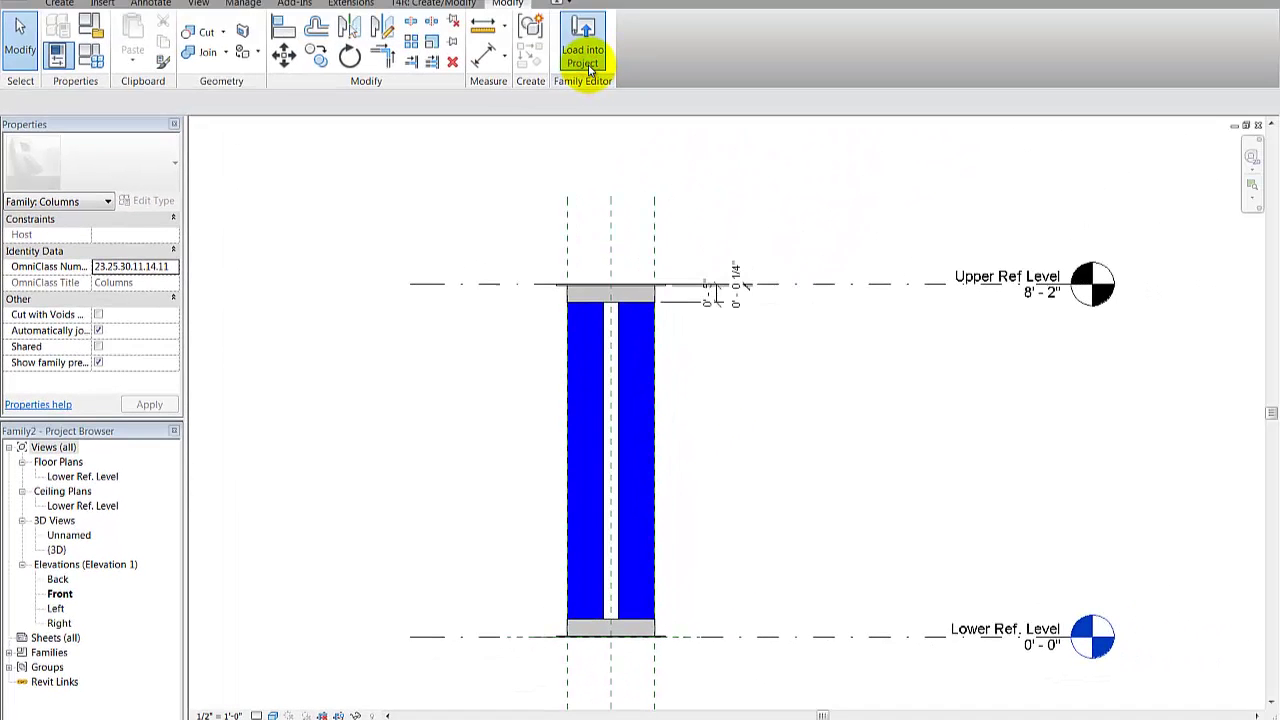
click(588, 70)
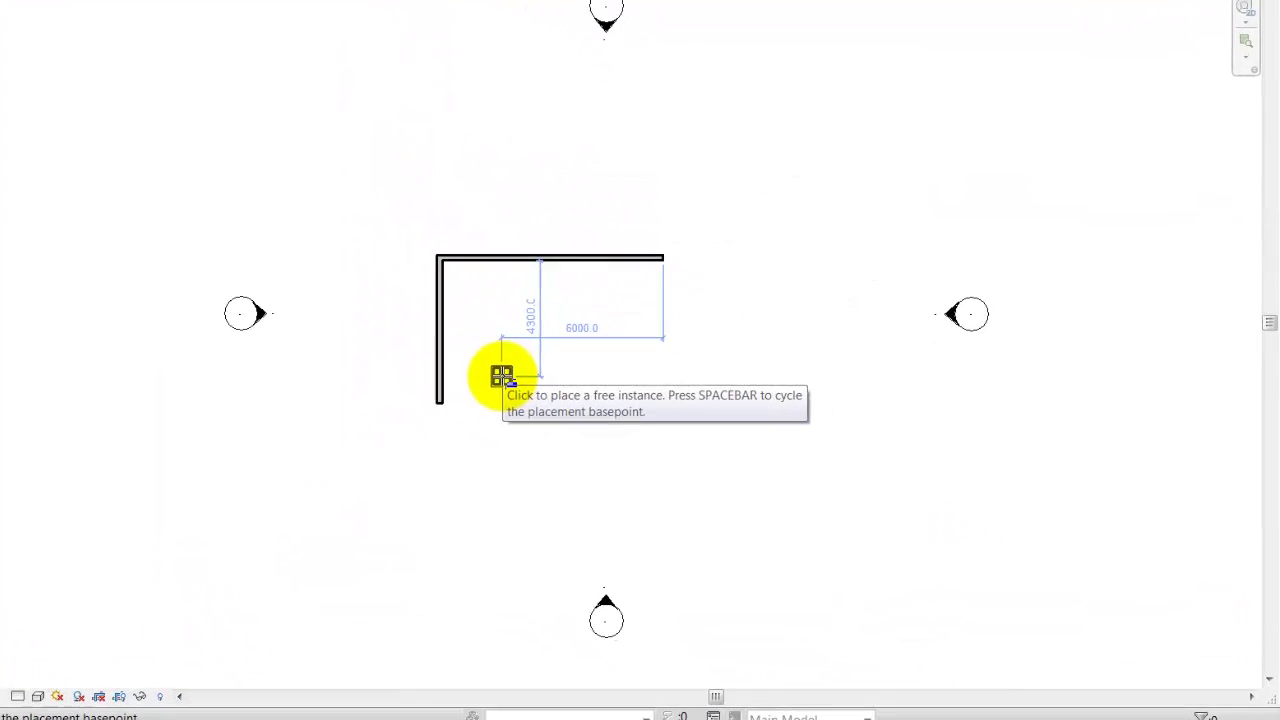
click(501, 376)
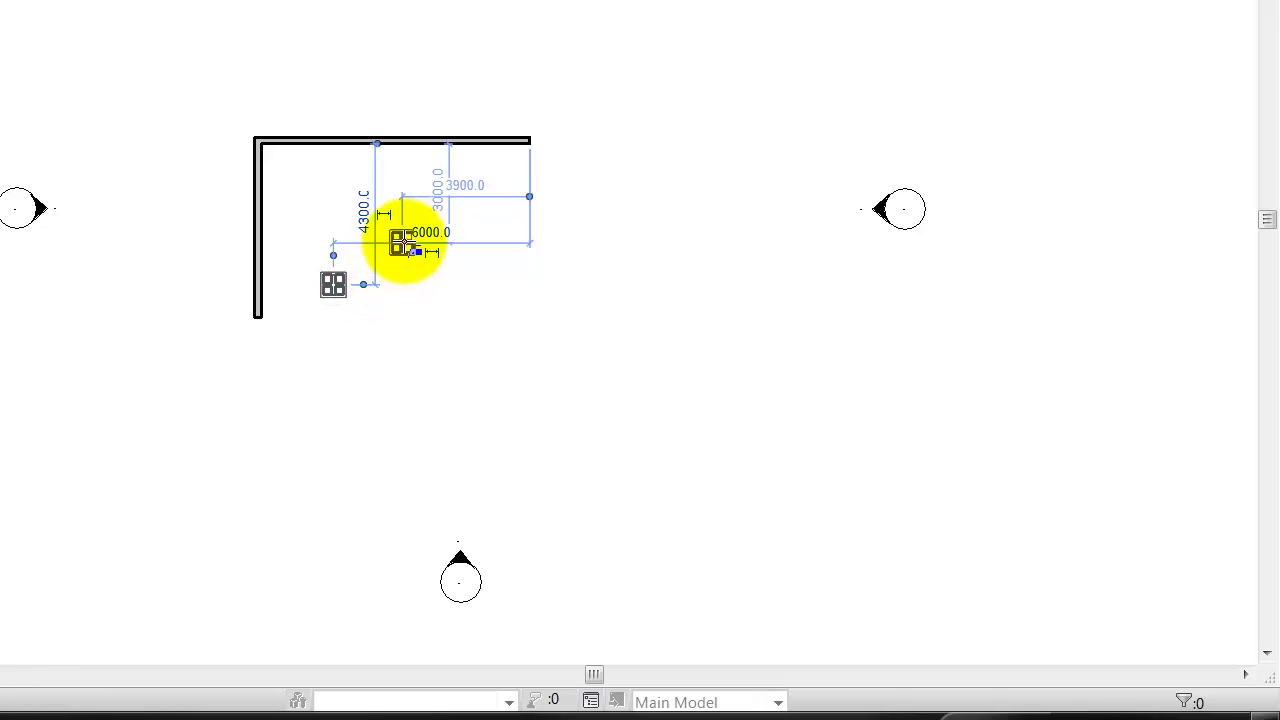
Place a second column instance about 3000 below the horizontal wall and about 3800 from its free end
click(405, 242)
click(478, 194)
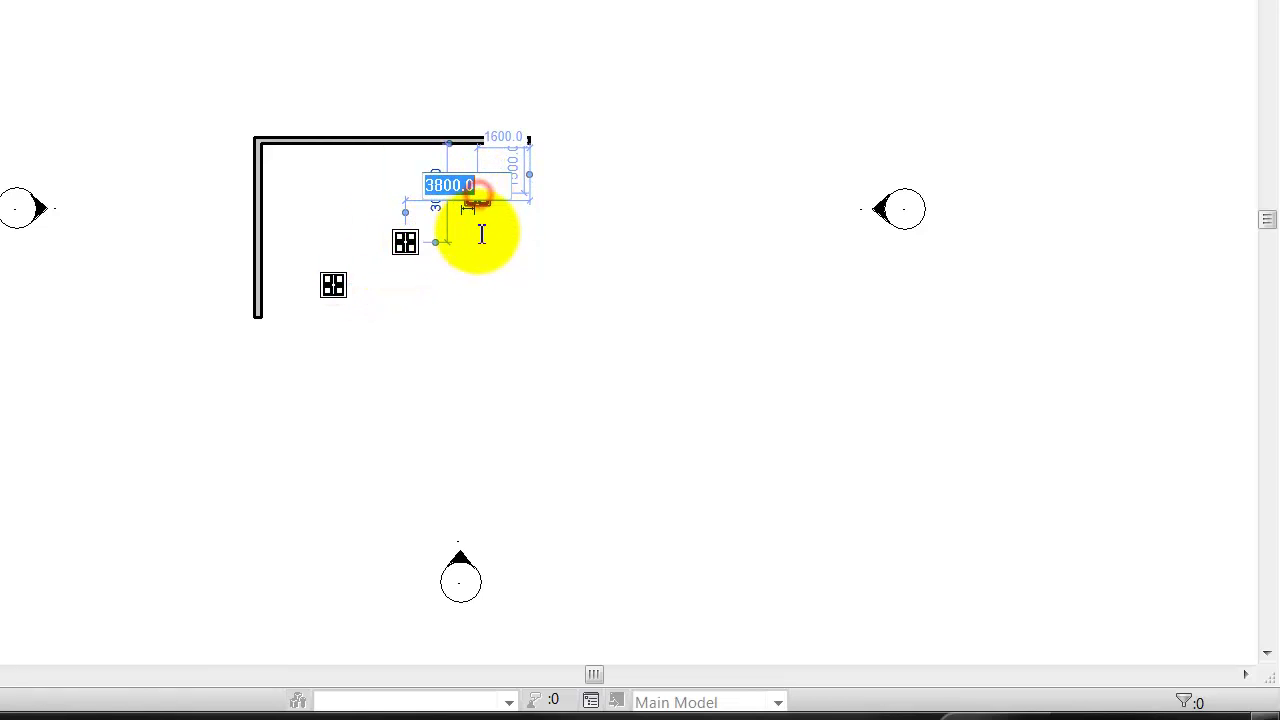
text(3000)
key(Return)
key(Escape)
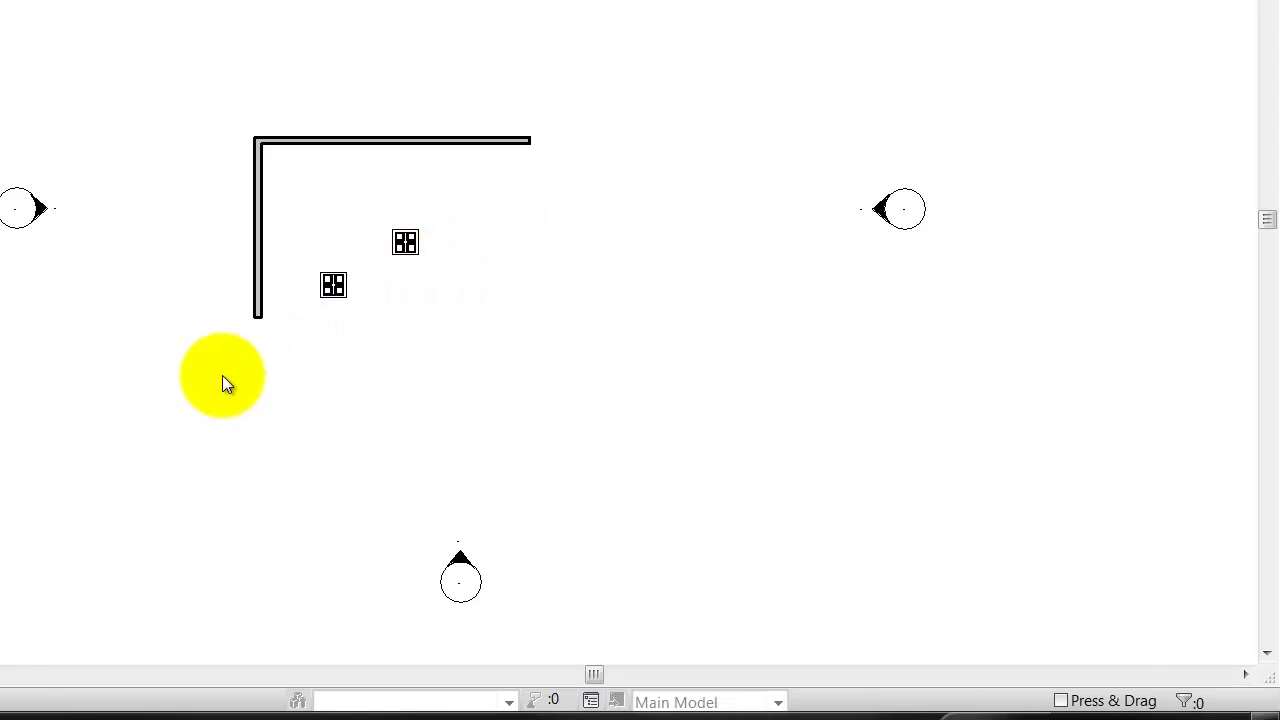
Open the South elevation and set its visual style to Shaded
double_click(461, 562)
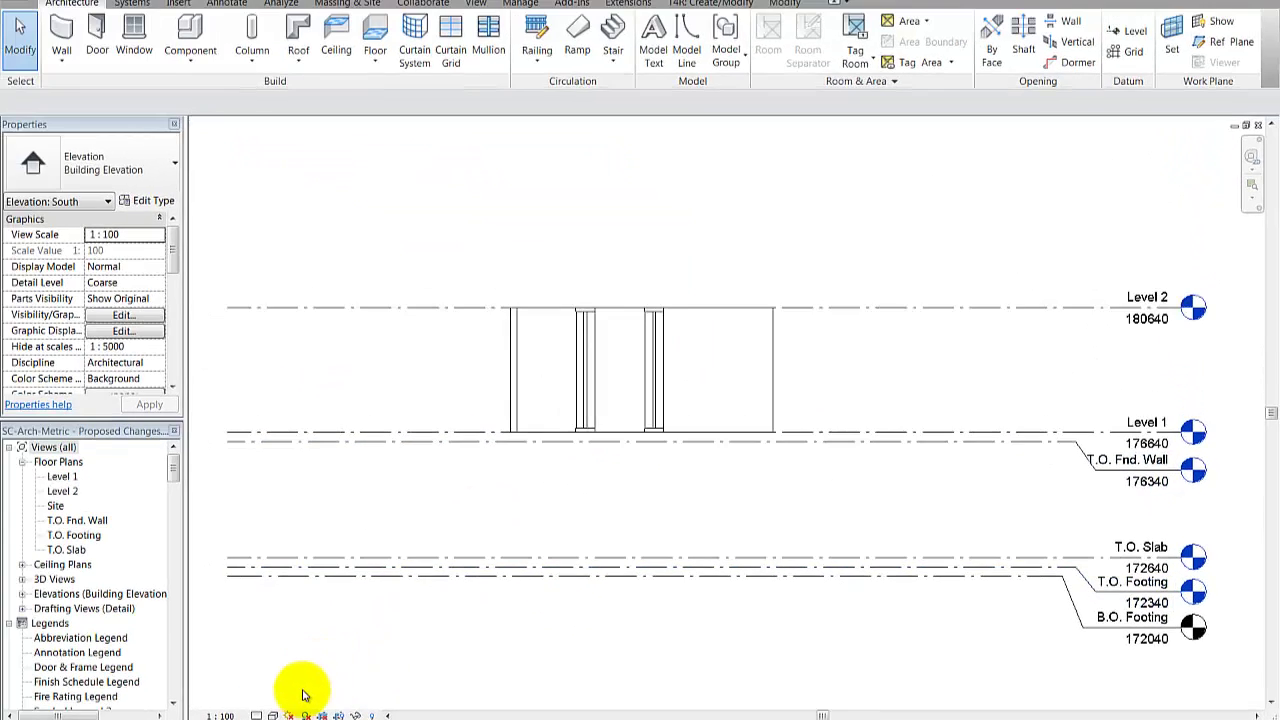
click(272, 716)
click(300, 652)
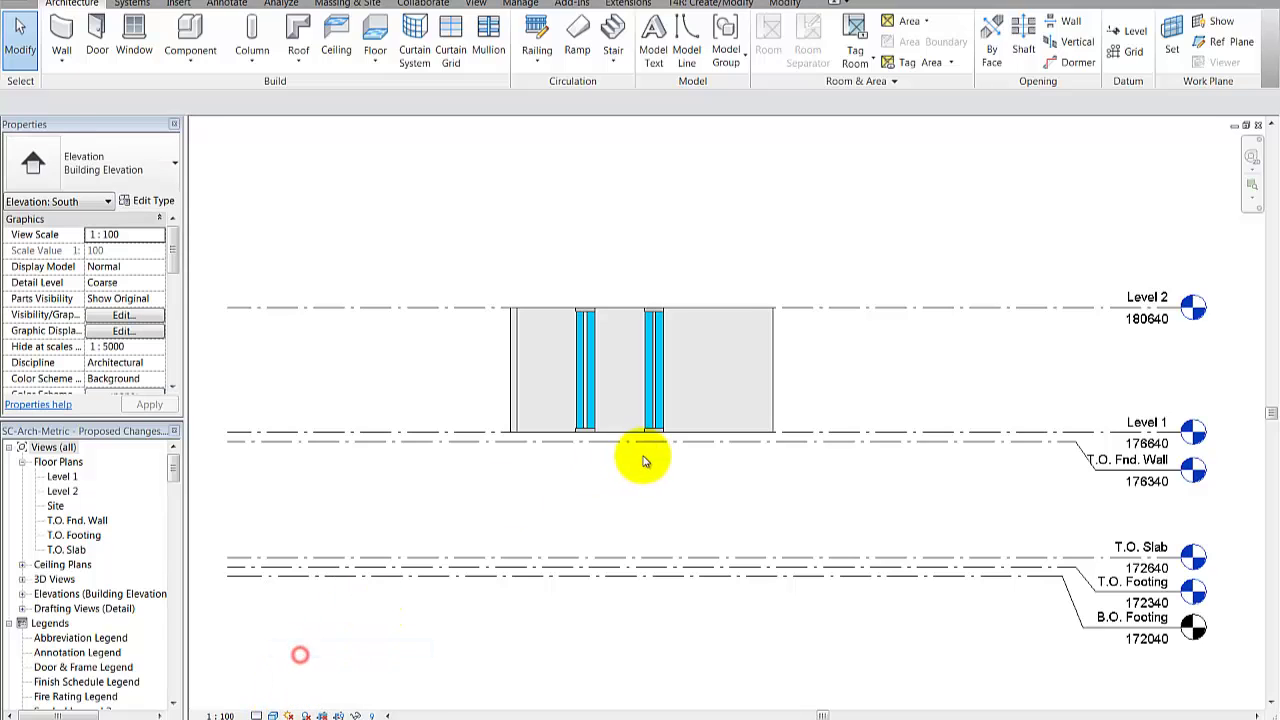
Raise Level 2 to an elevation of about 181740, about 5100 above Level 1, to test the column height
middle_drag(640, 457, 605, 502)
scroll(600, 391, up, 2)
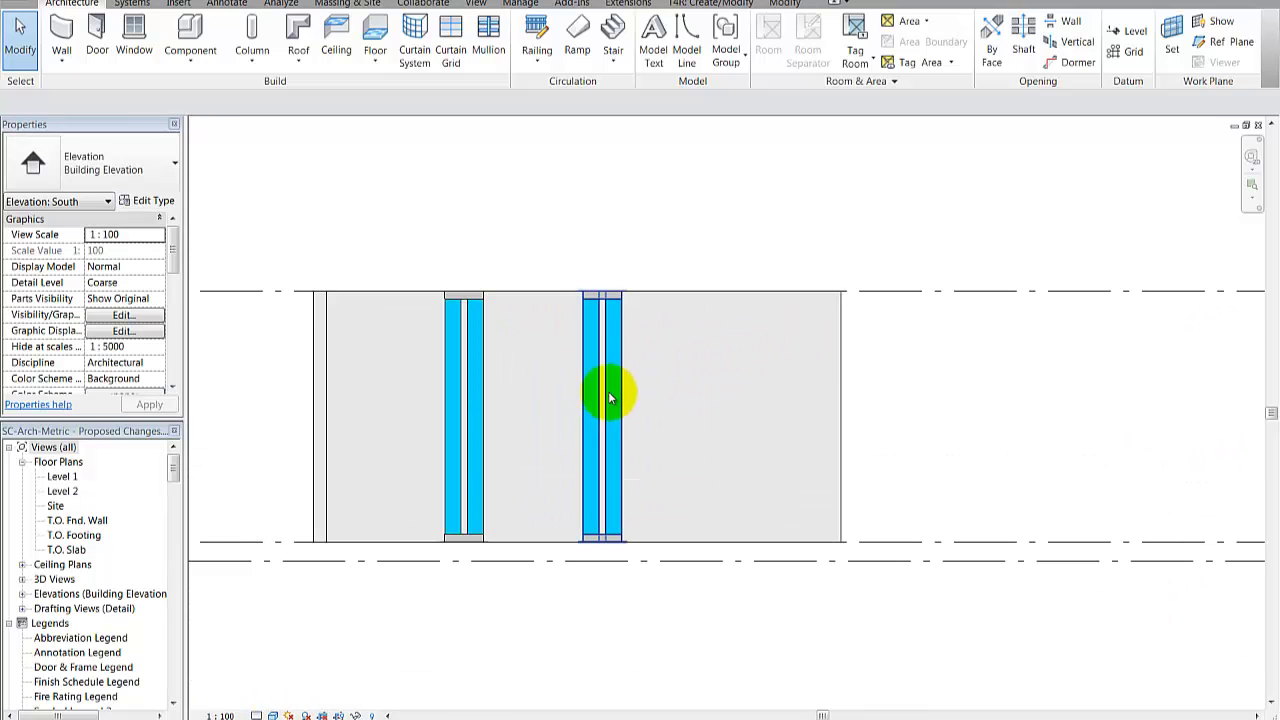
middle_drag(828, 388, 814, 343)
click(821, 320)
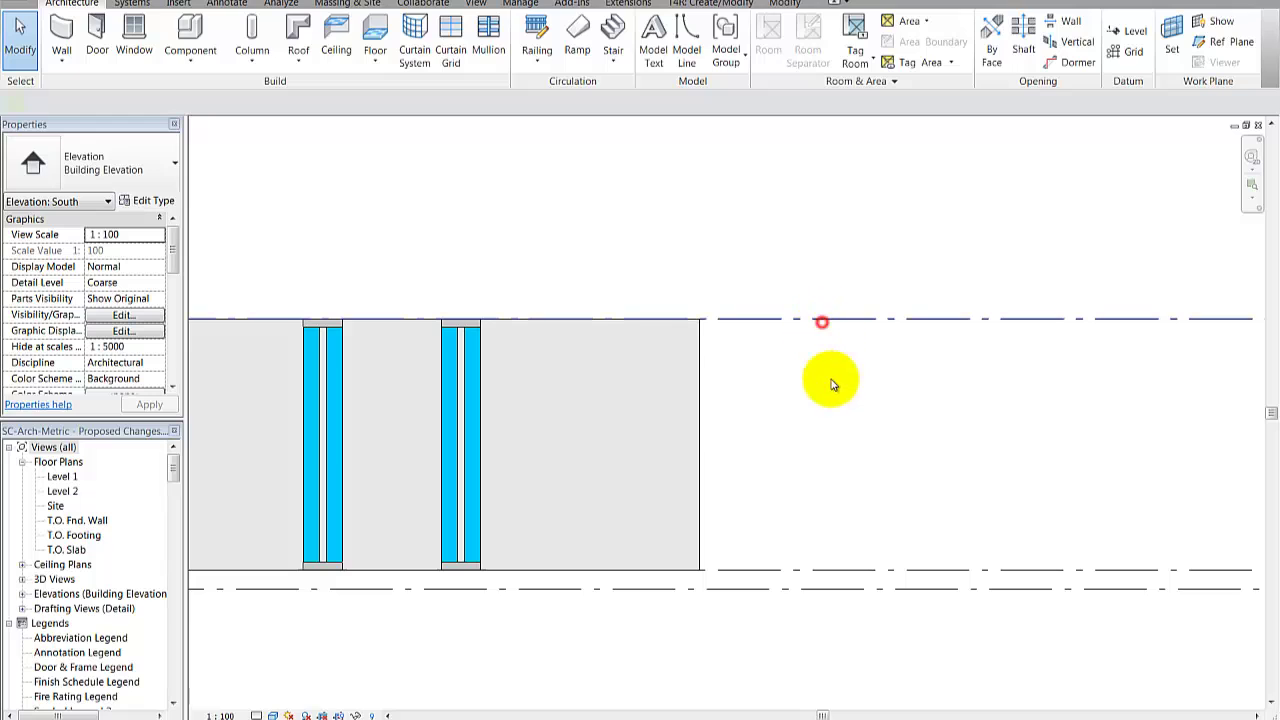
scroll(838, 389, down, 2)
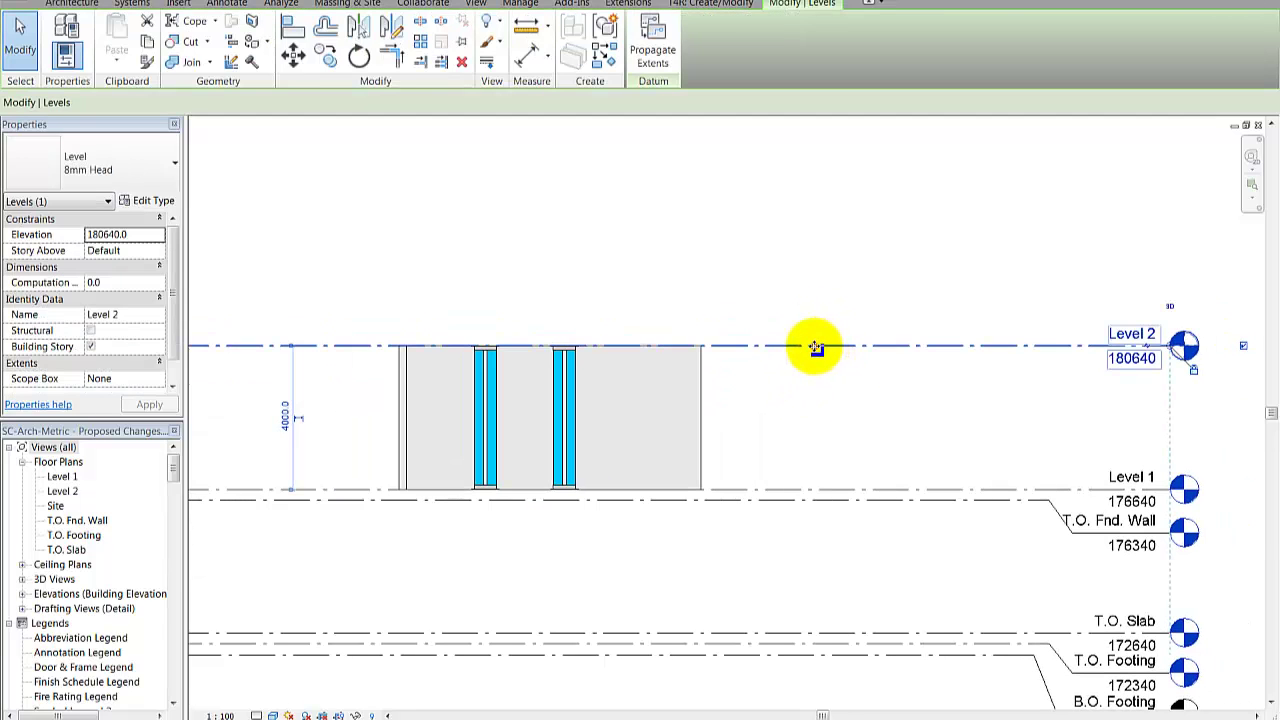
drag(816, 347, 814, 312)
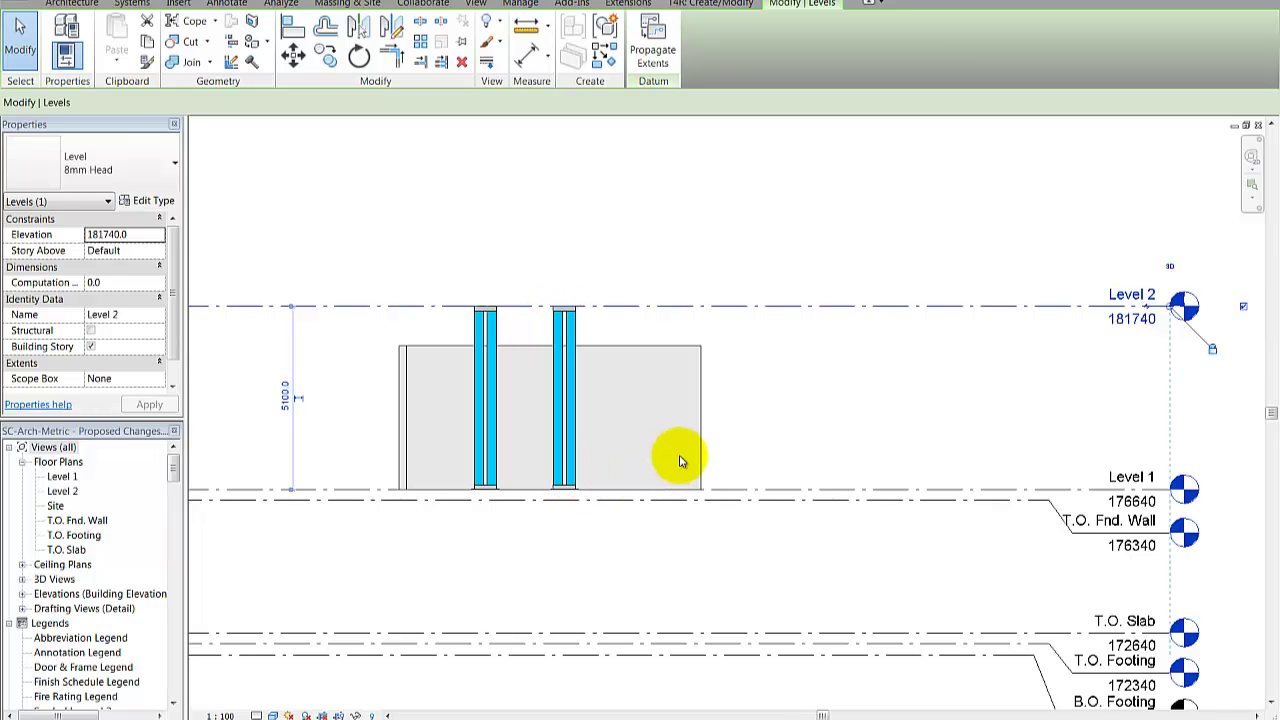
Create a camera view from the Level 1 floor plan, looking from the open side past both columns toward the wall corner
double_click(60, 477)
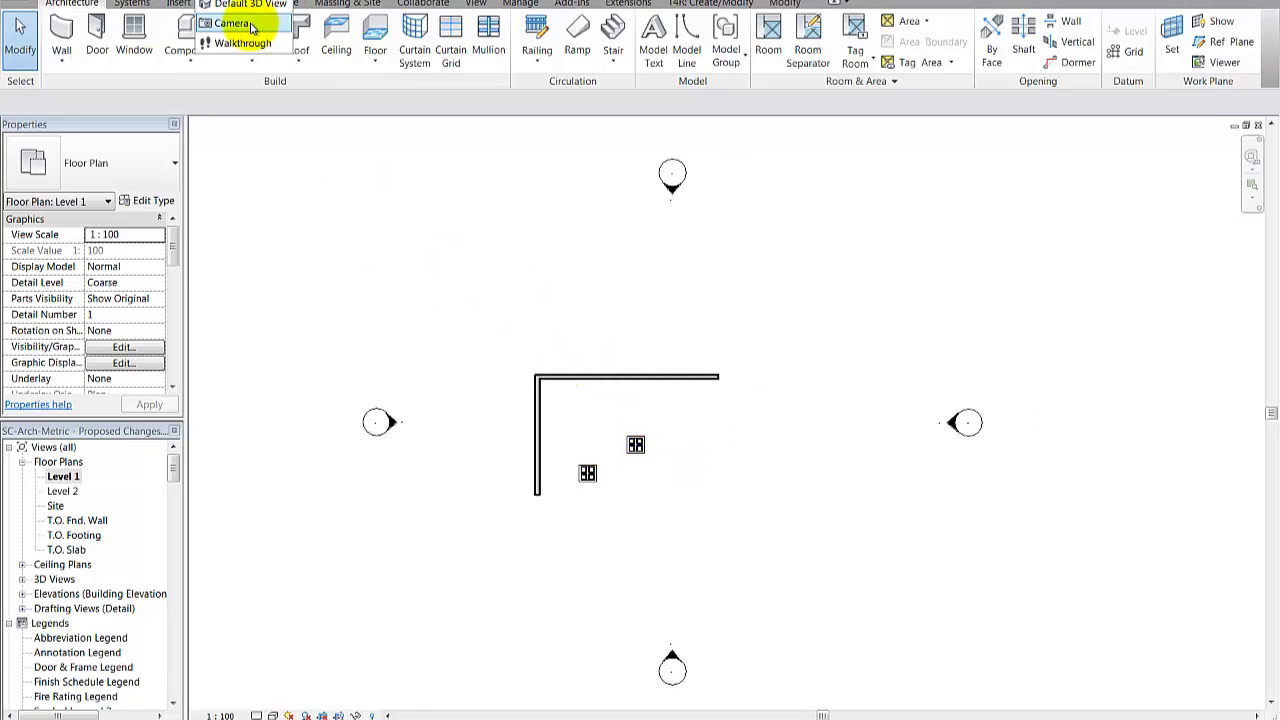
click(750, 548)
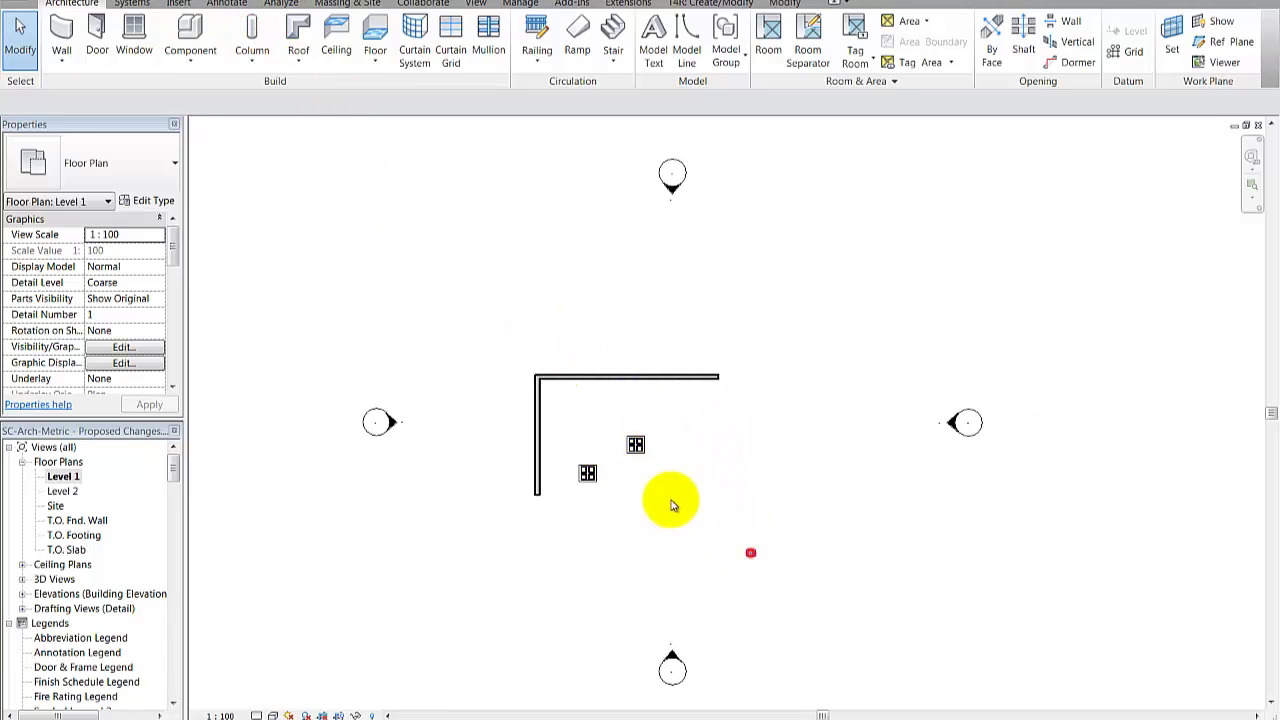
click(509, 365)
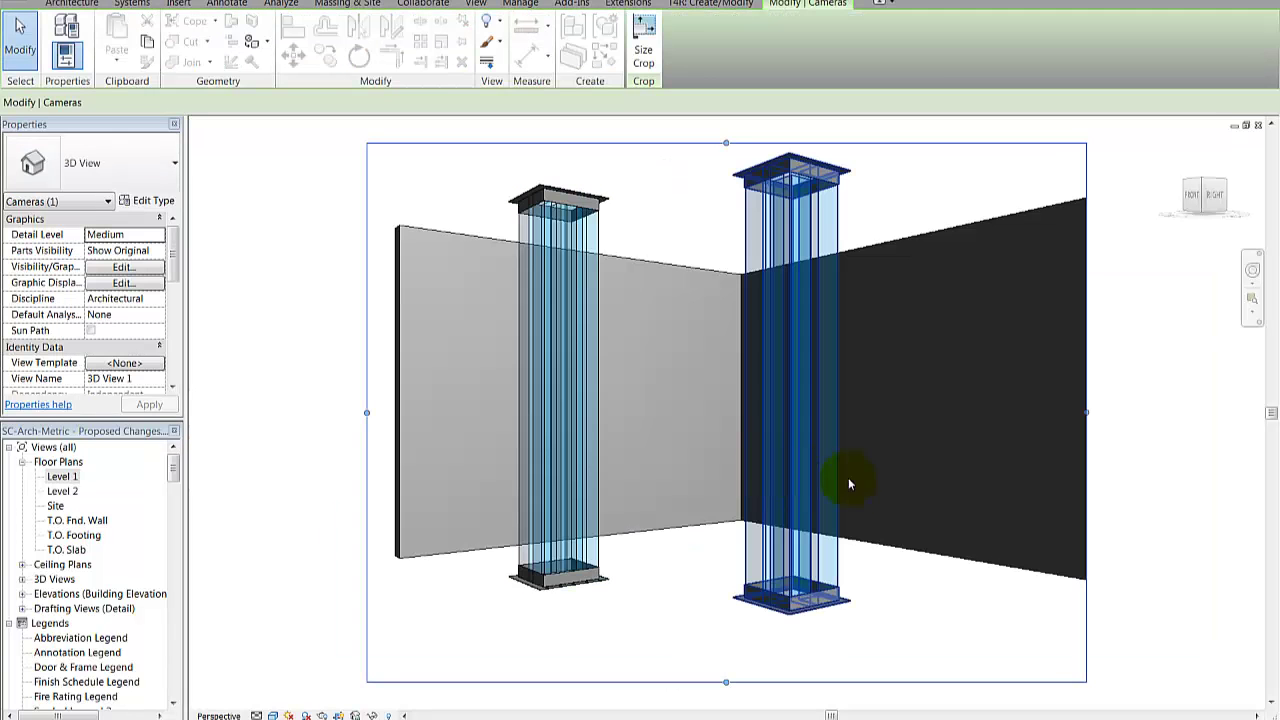
mouse_move(894, 494)
shift+middle_down()
mouse_move(971, 517)
mouse_move(891, 509)
mouse_move(900, 519)
mouse_move(851, 491)
shift+middle_up()
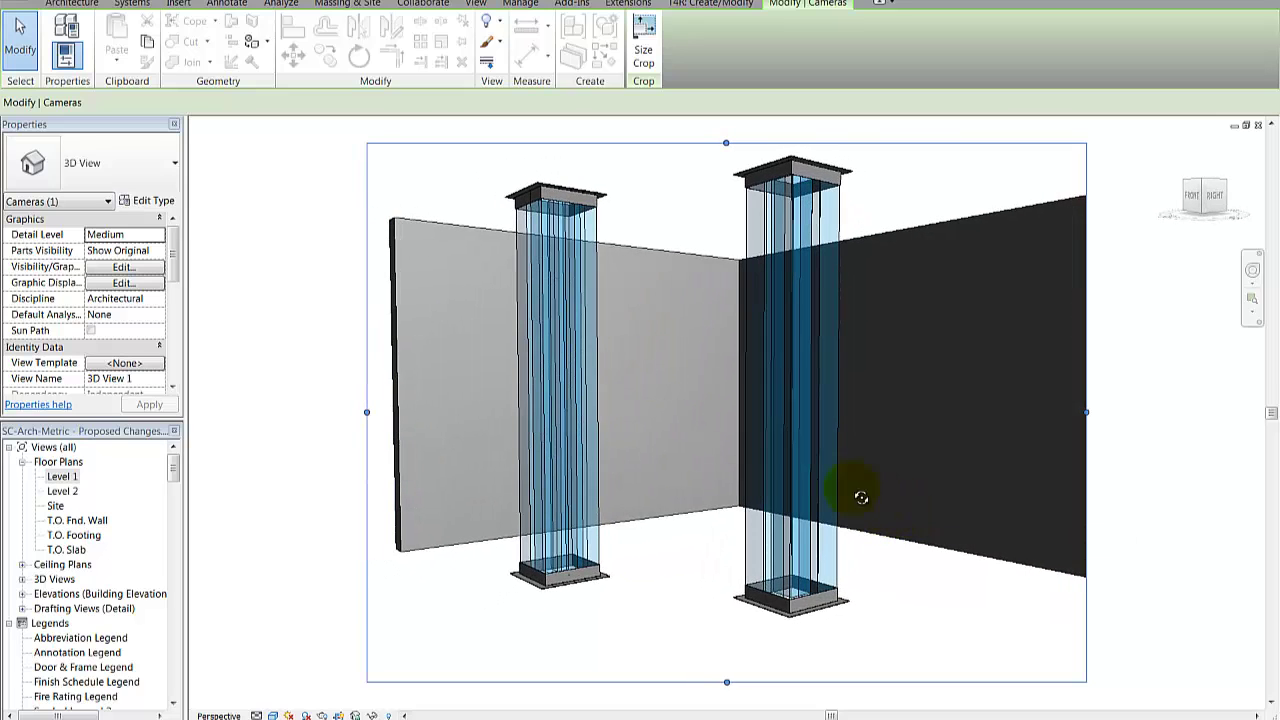